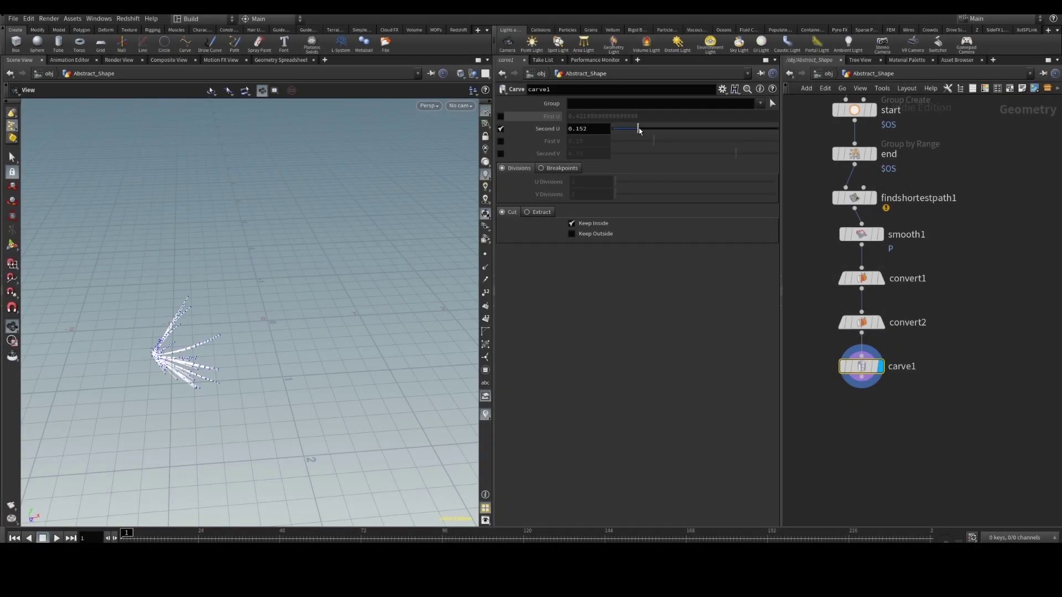
Lengthen Second U and drag the falloff handle across the example sphere.
left_click_drag(639, 129, 743, 119)
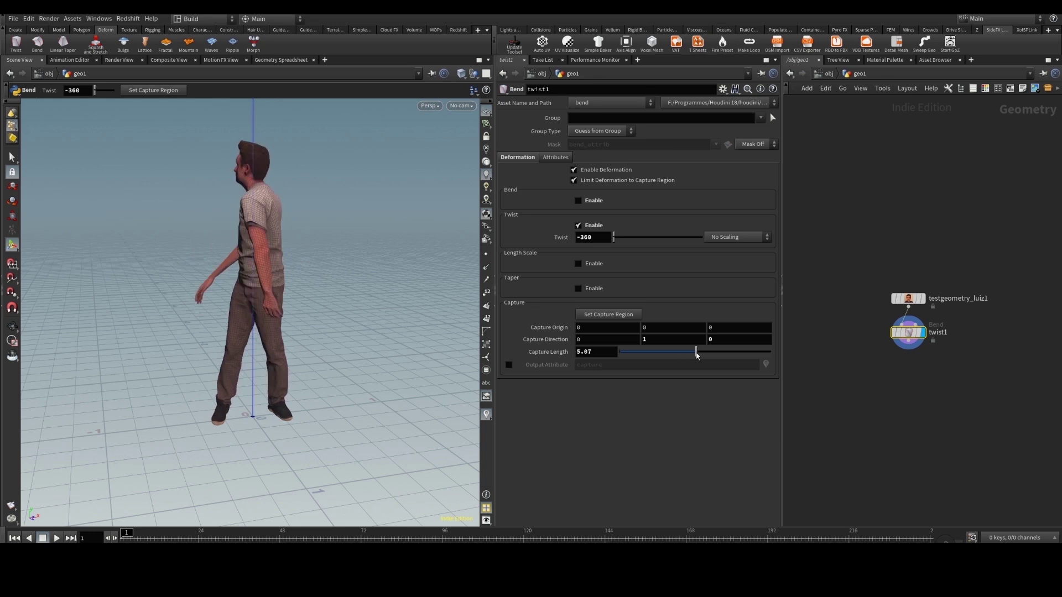
left_click_drag(696, 355, 618, 354)
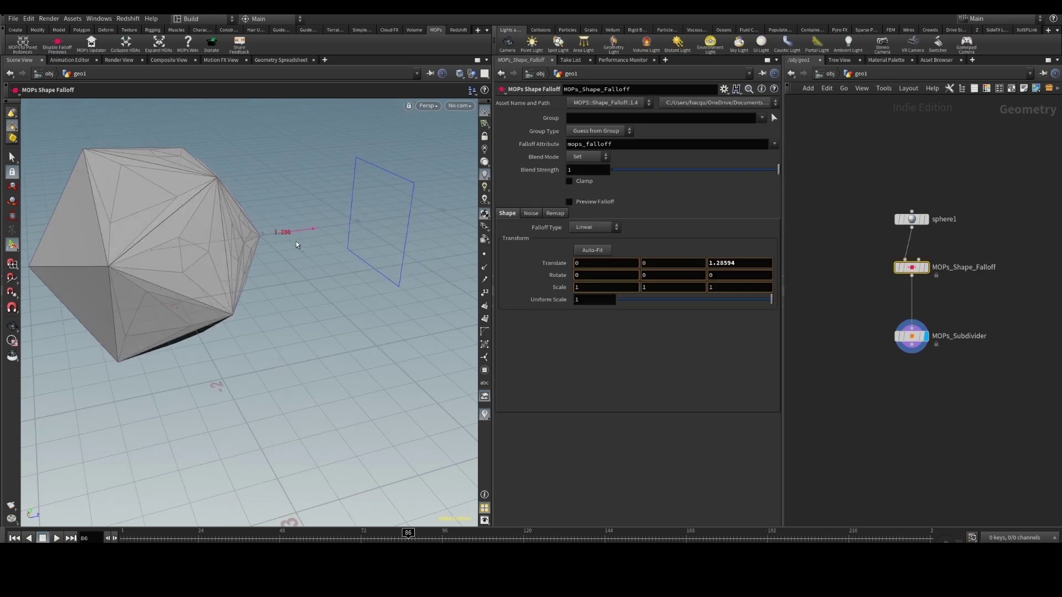
left_click_drag(296, 245, 332, 243)
Turn off Add Noise on the falloff and toggle Fit in its Remap settings.
key("space")
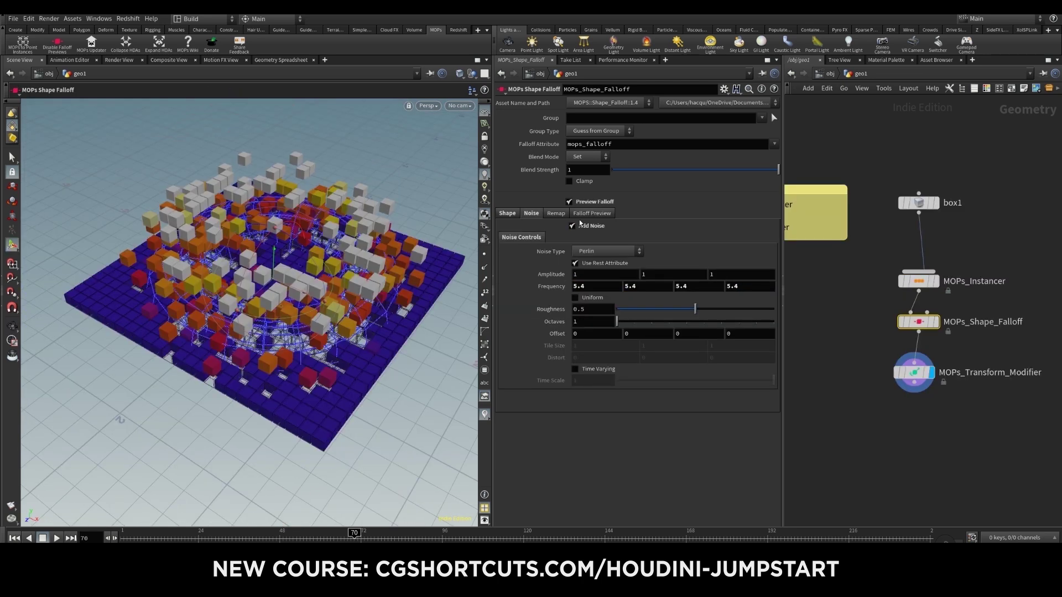
left_click(578, 226)
left_click(555, 213)
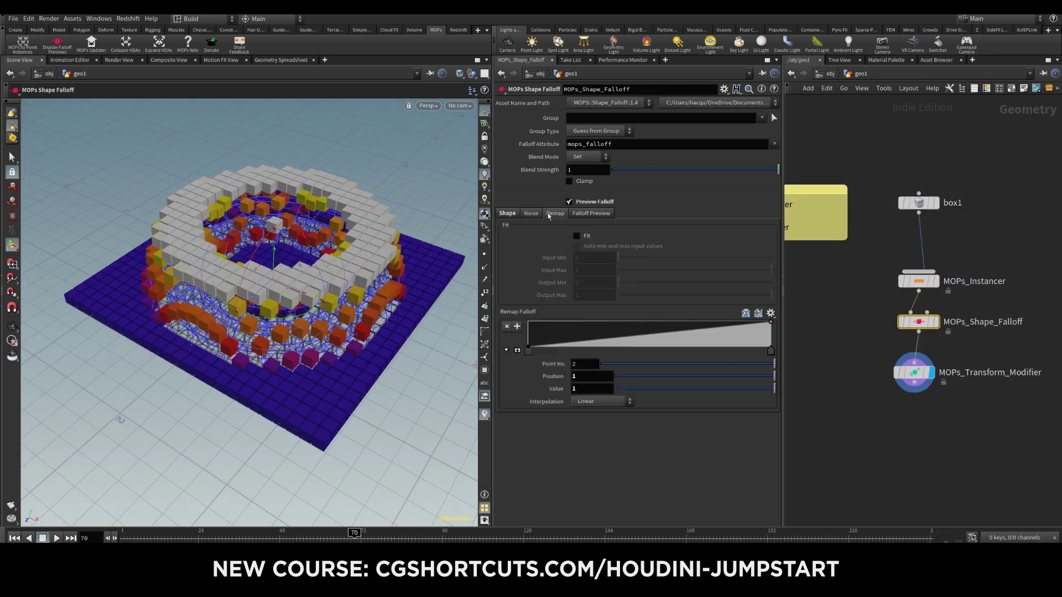
left_click(576, 236)
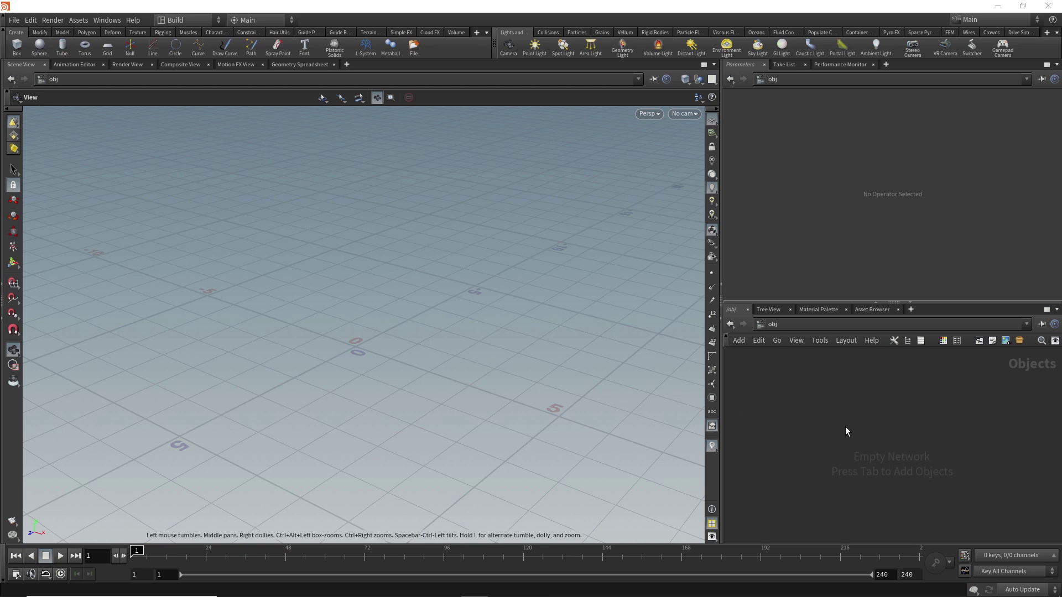
Place a Geometry object in /obj, rename it SIM, and dive inside it.
key("Tab")
type("geo")
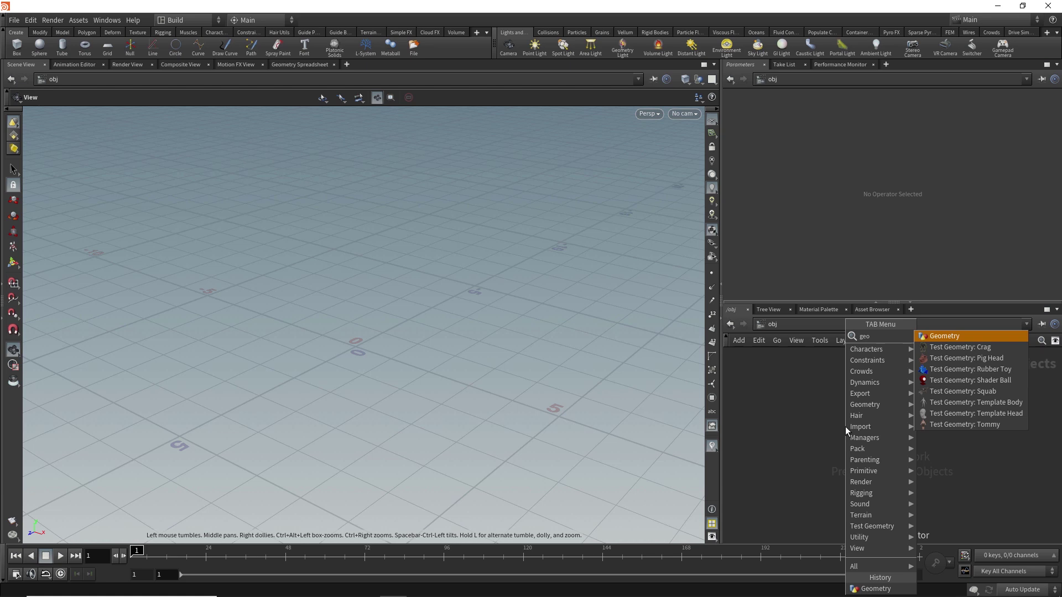
key("Return")
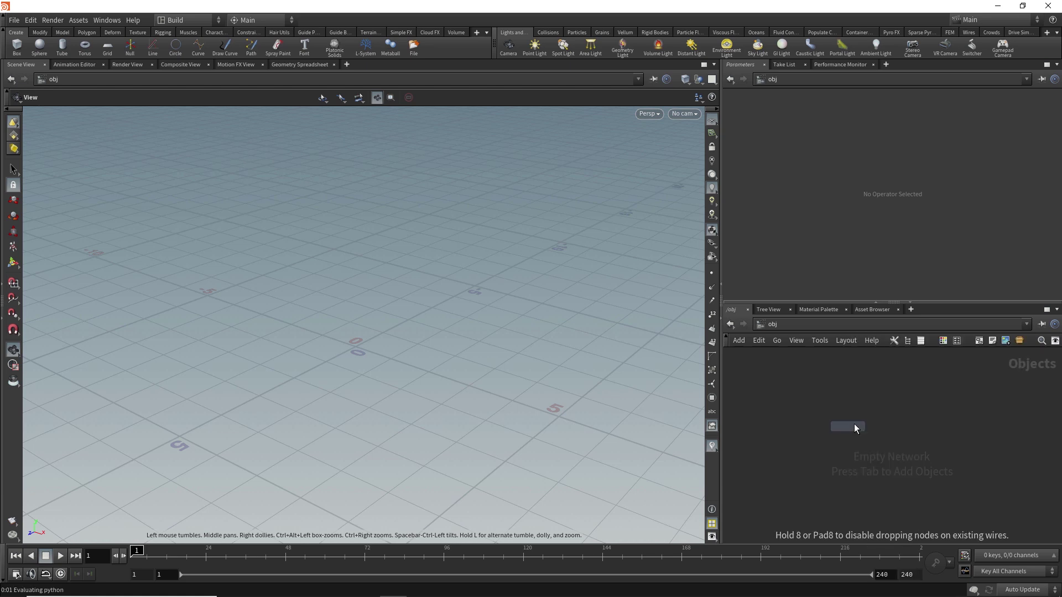
left_click(861, 424)
double_click(889, 421)
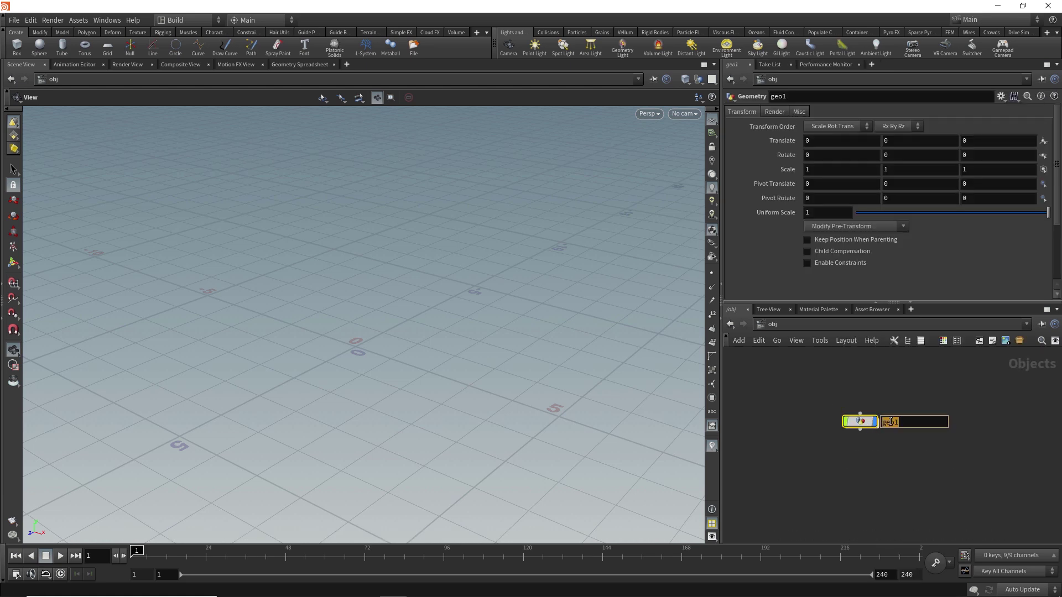
type("SIM")
key("Return")
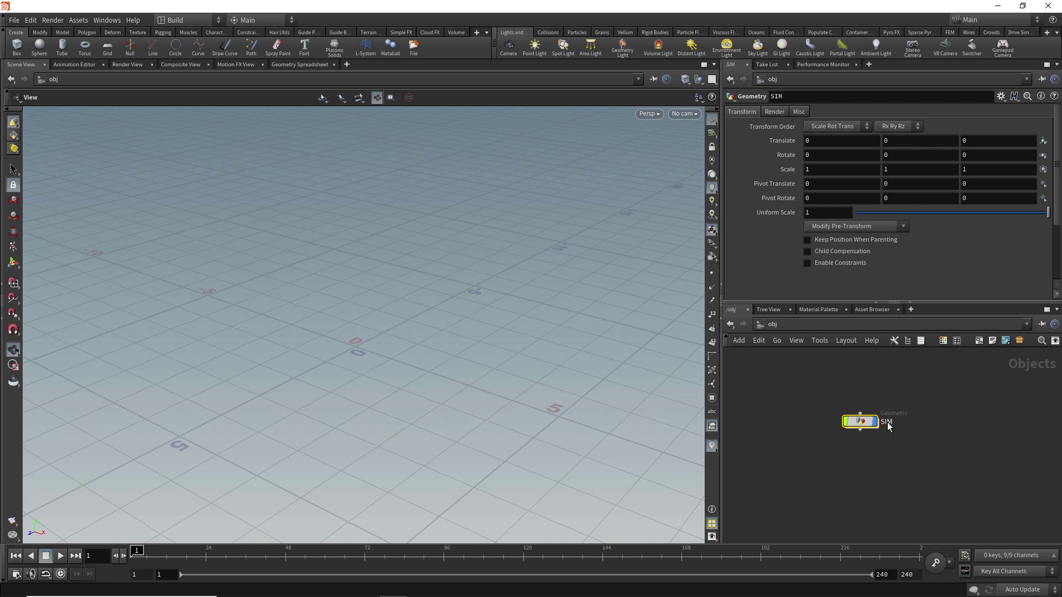
double_click(866, 422)
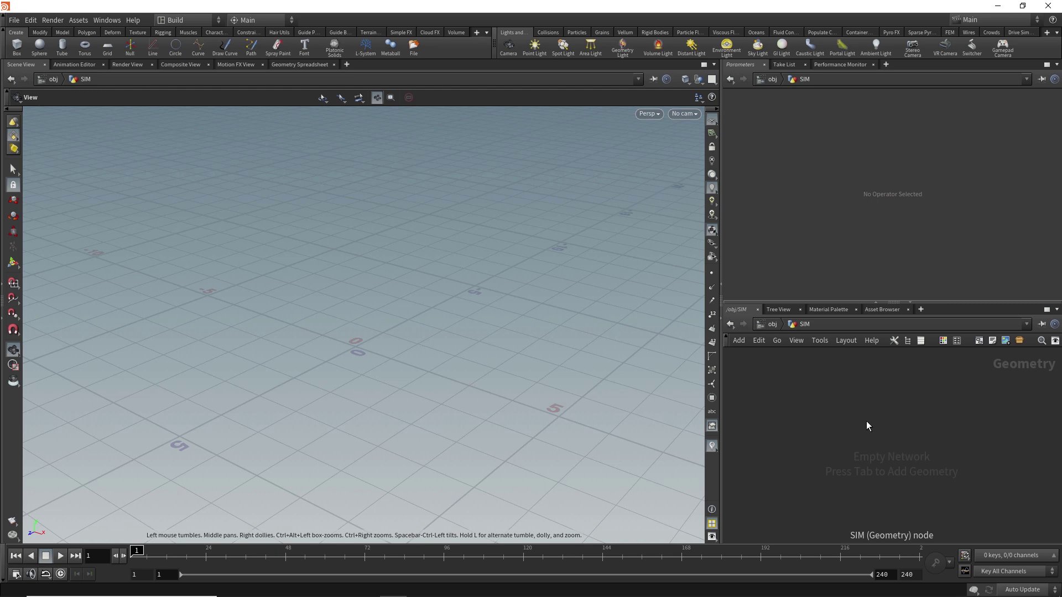
Add a drawcurve1 node and set its Projection to Screen Plane.
key("Tab")
type("draw")
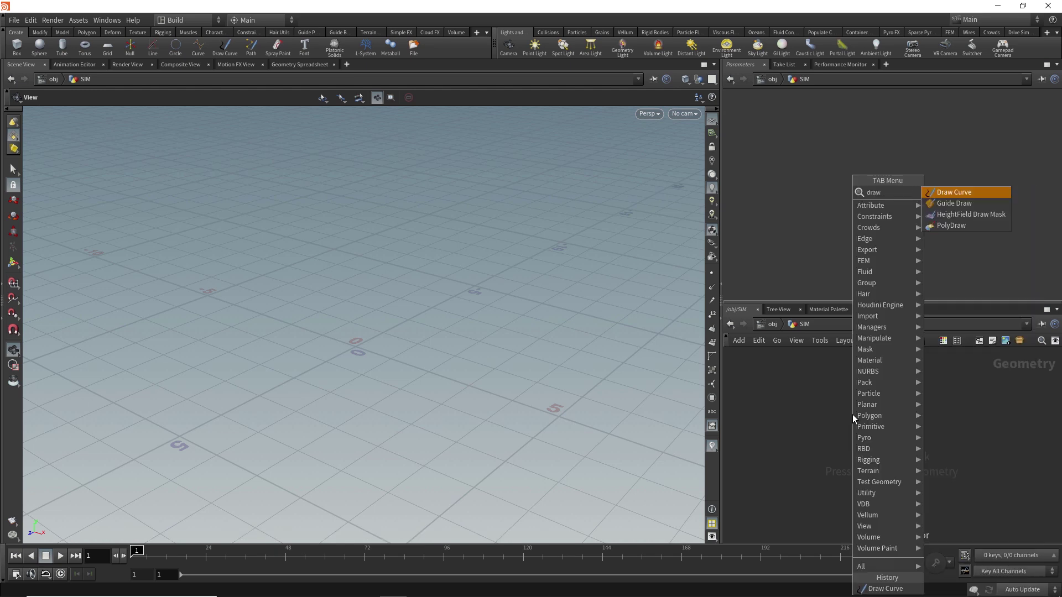
type(" cur")
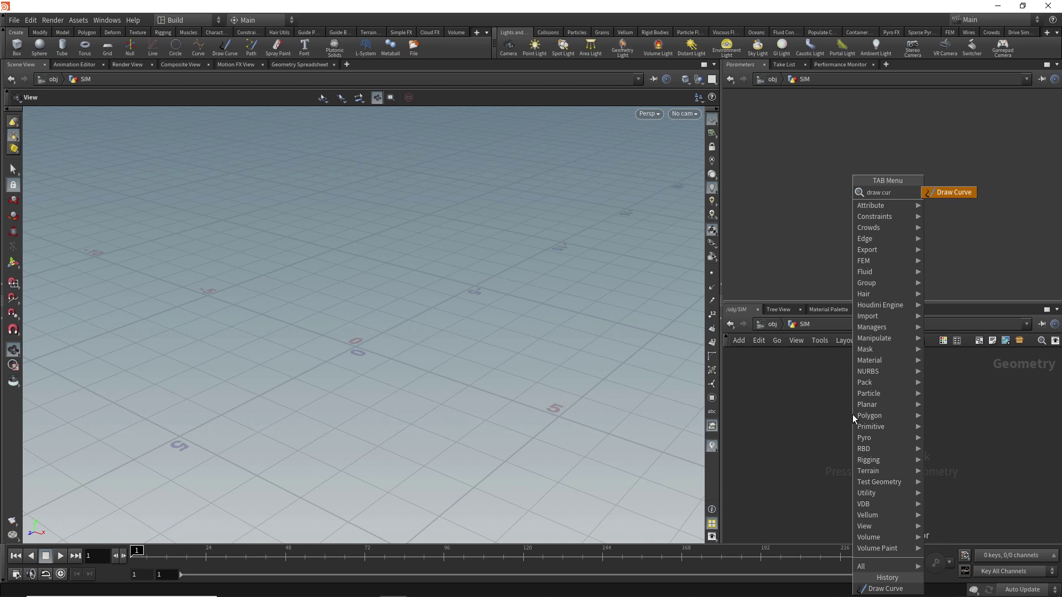
key("Return")
left_click(852, 414)
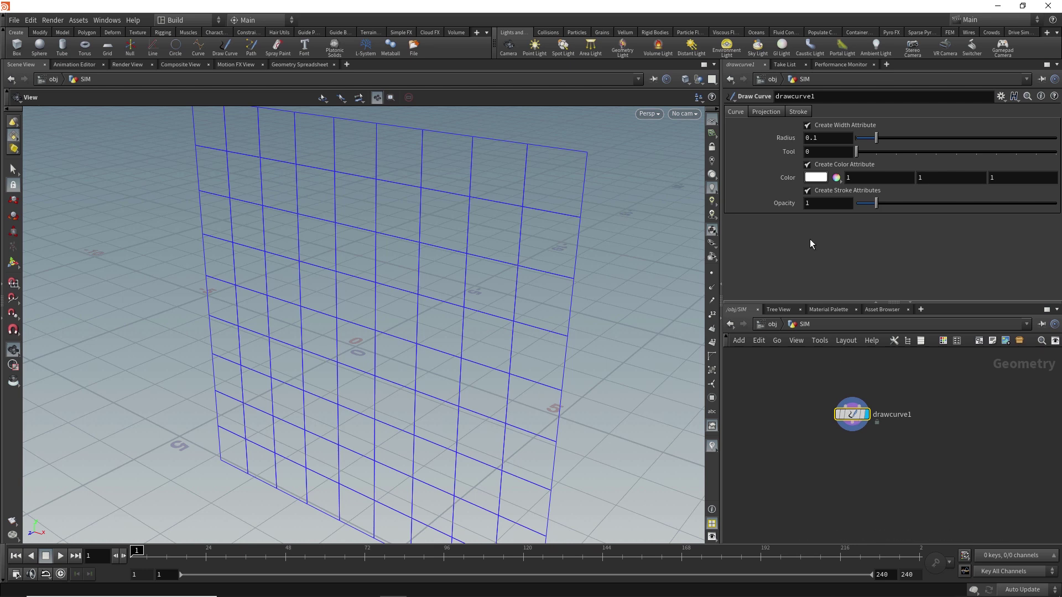
left_click(769, 112)
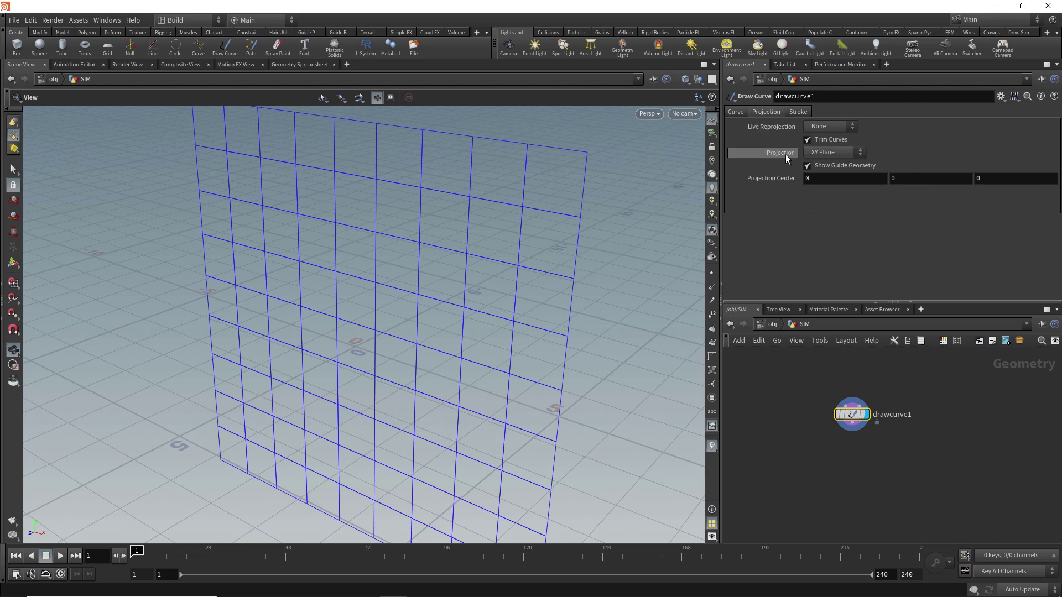
left_click(826, 153)
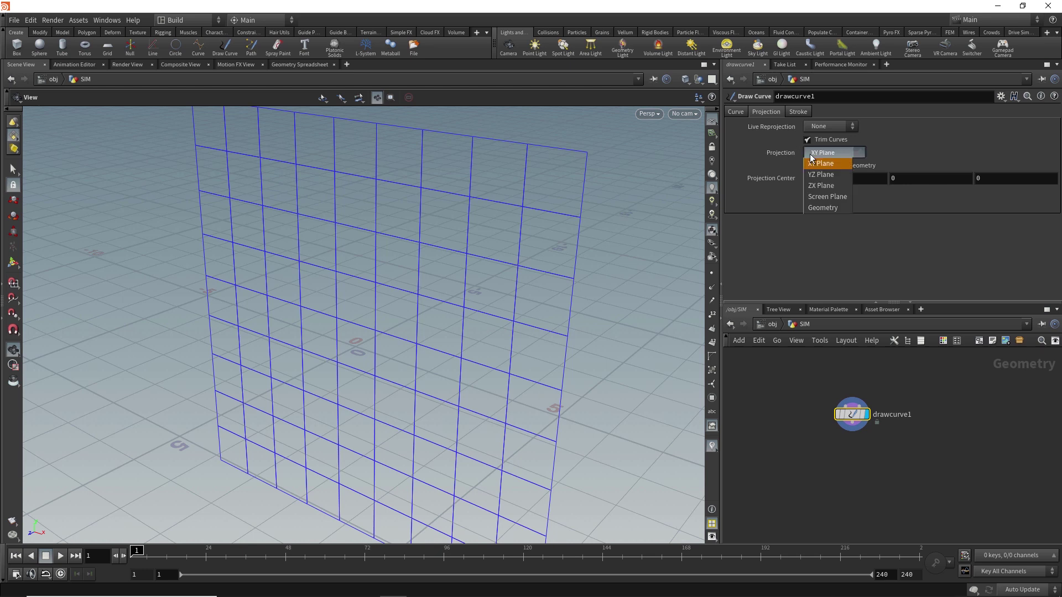
left_click(827, 197)
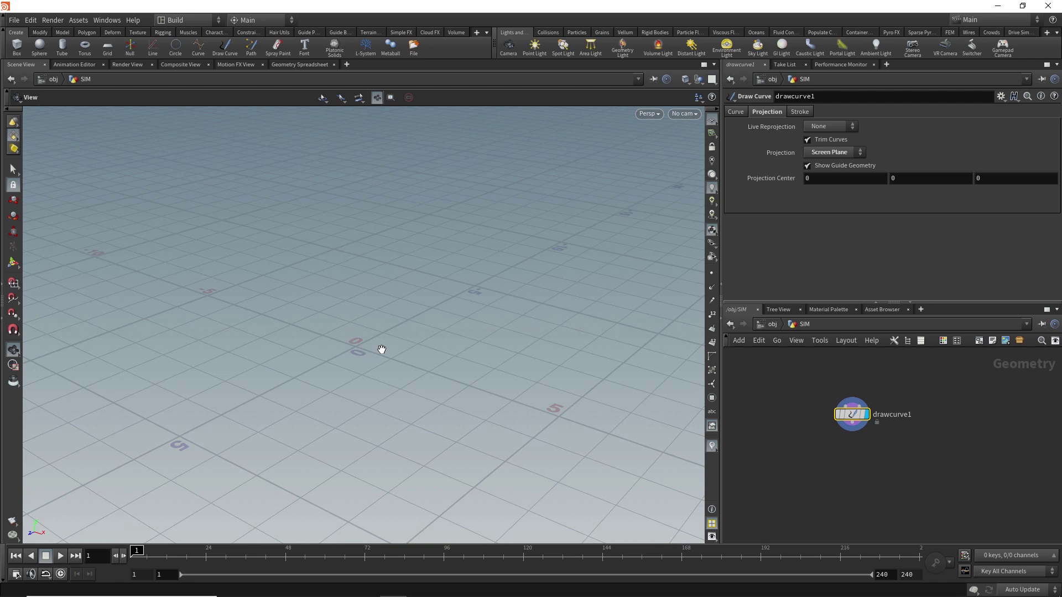
Set the viewport to look straight down from the Top view.
key("space+2")
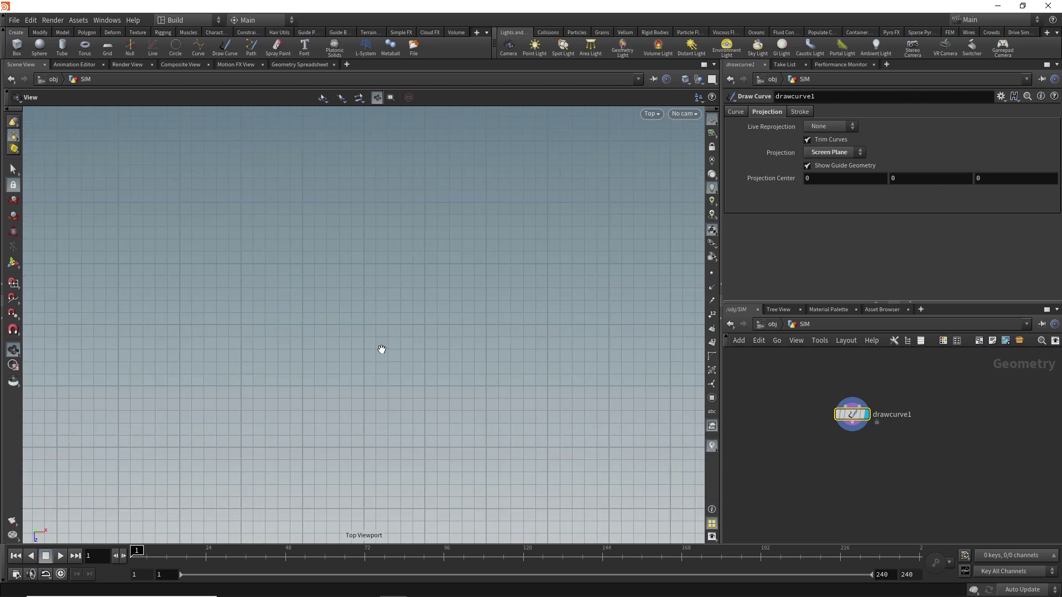
key("space+3")
key("space+2")
Load the spider web image as the Top view background and dim its brightness to 0.116.
key("d")
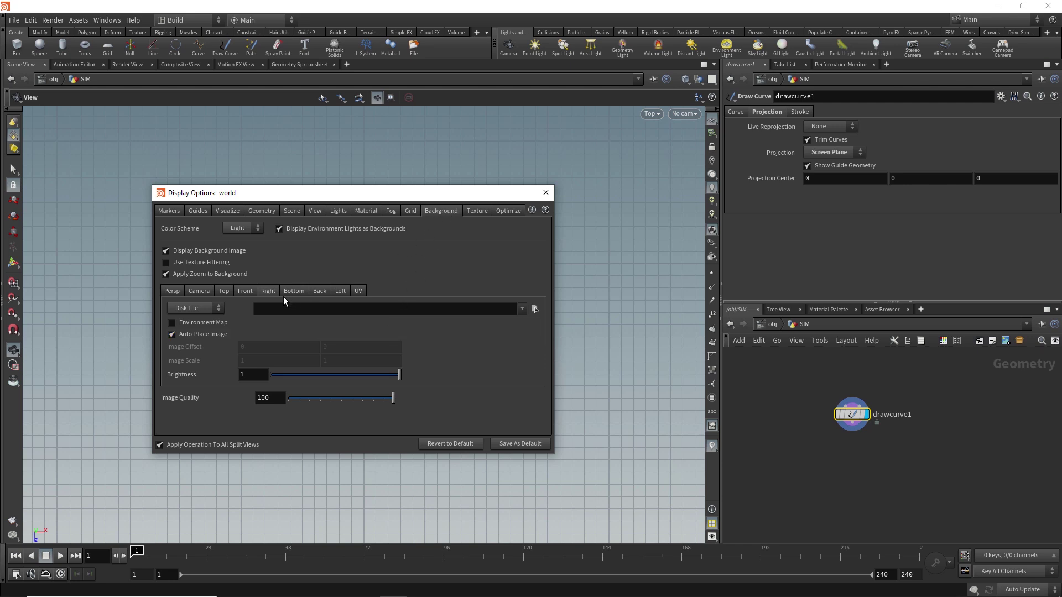
left_click(224, 291)
left_click(535, 309)
scroll(273, 171, "down", 2)
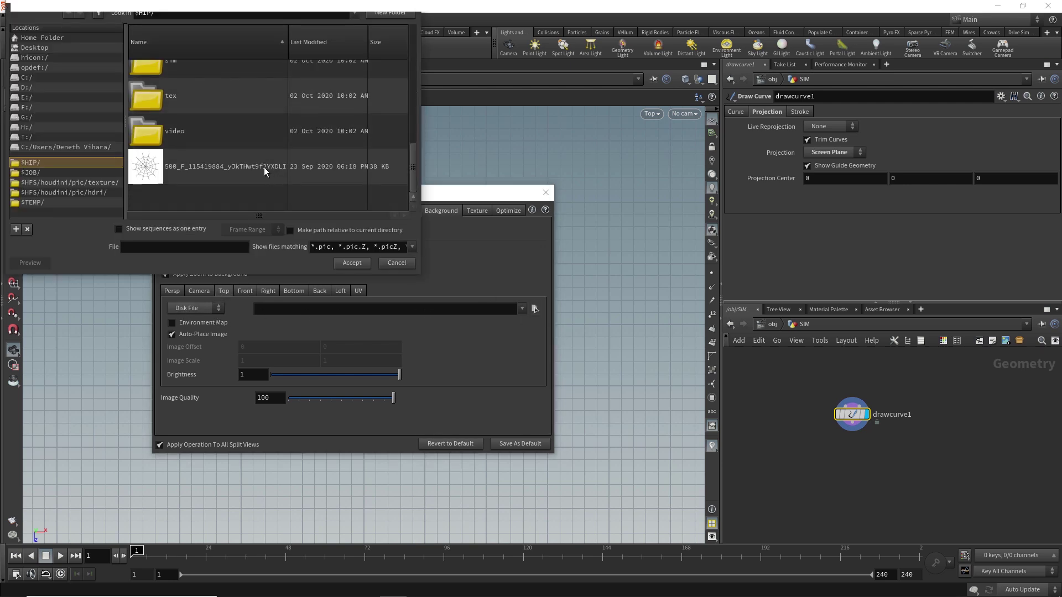
double_click(264, 167)
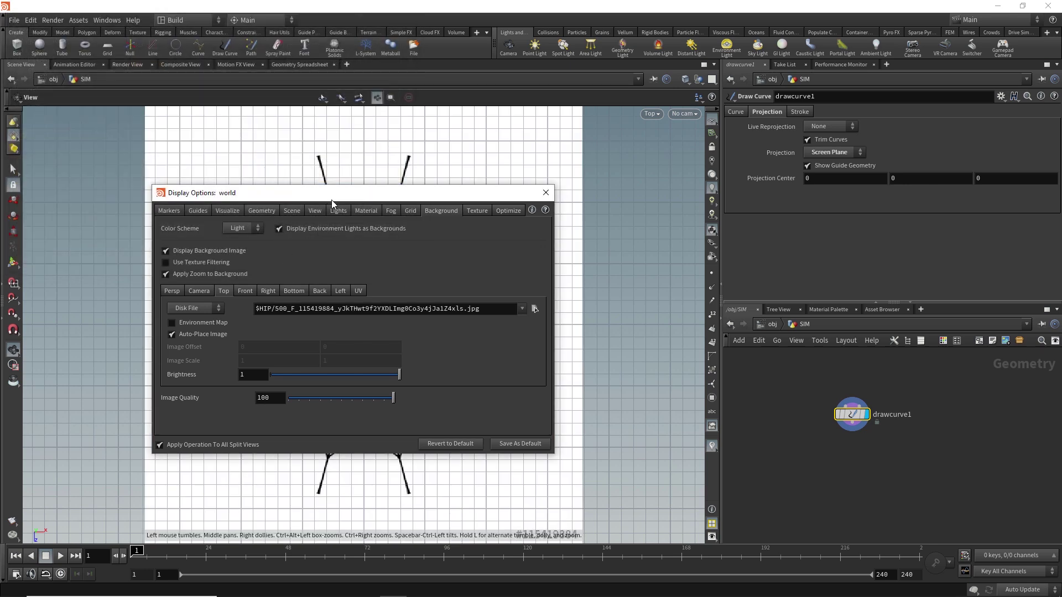
left_click_drag(329, 193, 804, 154)
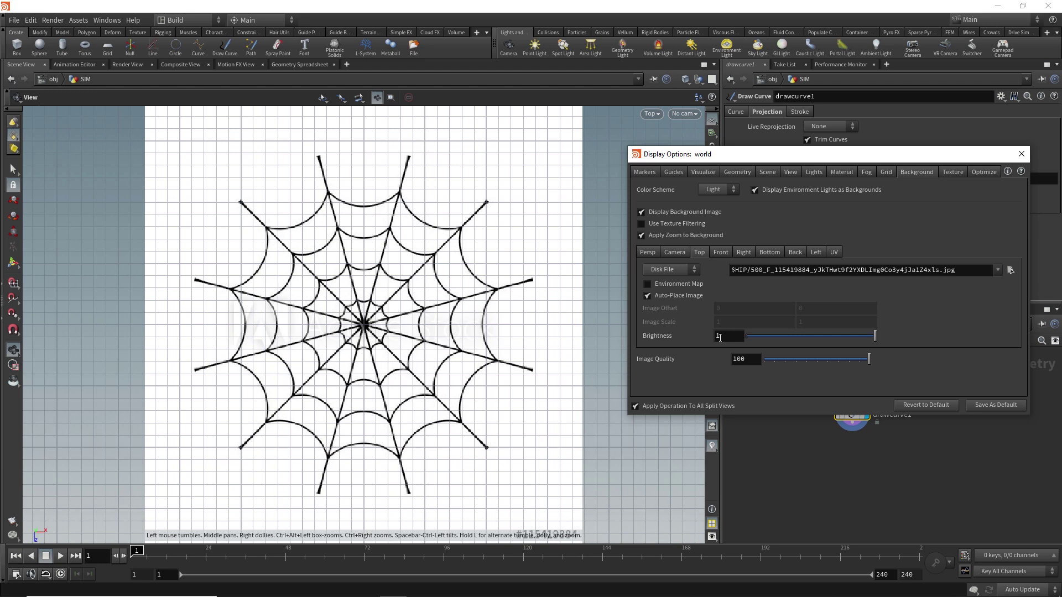
left_click_drag(823, 336, 759, 347)
Draw the radial strands crossing the web centre as strokes in drawcurve1.
left_click(1020, 154)
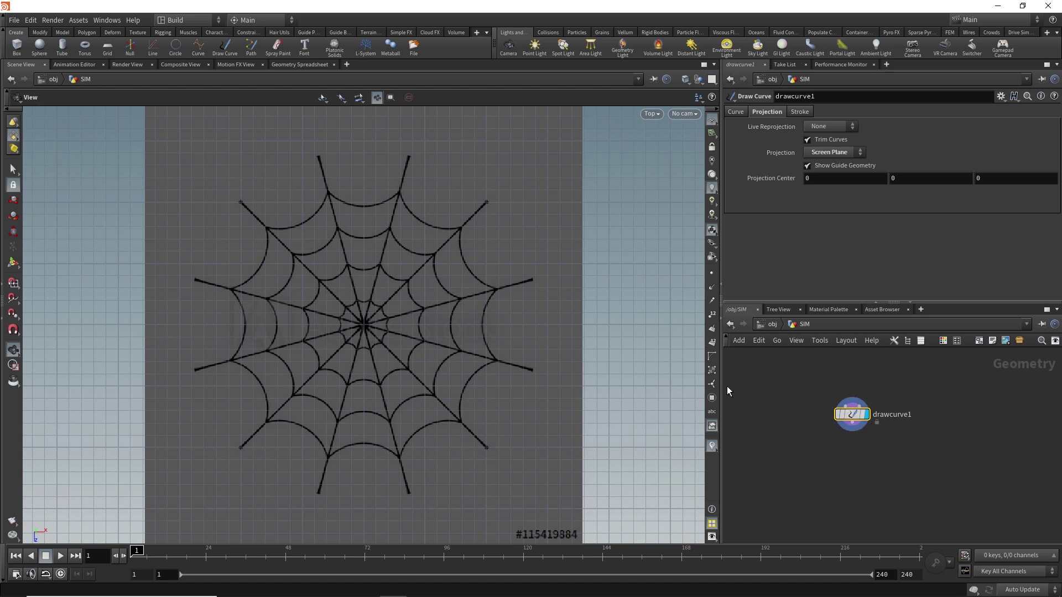
left_click(13, 265)
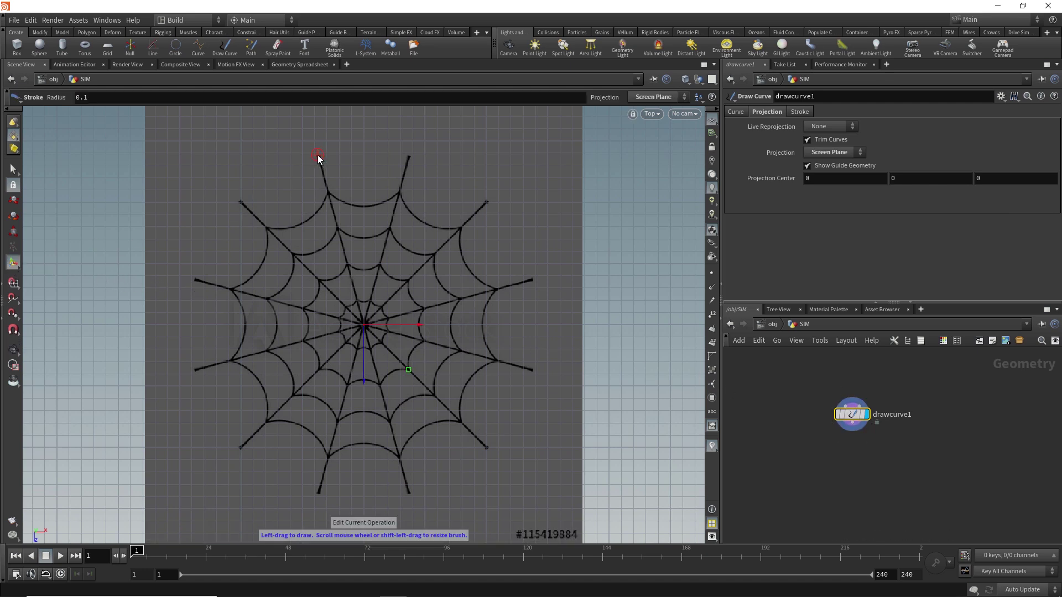
left_click_drag(318, 159, 412, 492)
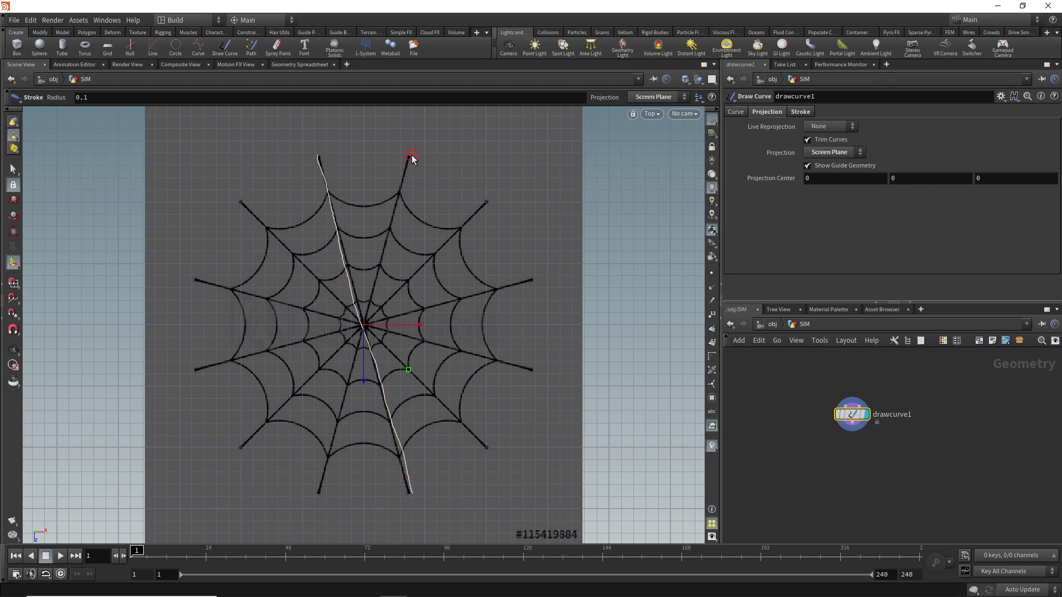
left_click_drag(410, 158, 318, 491)
mouse_move(241, 202)
left_mouse_down()
mouse_move(279, 256)
mouse_move(495, 452)
left_mouse_up()
left_click_drag(486, 199, 238, 453)
left_click_drag(195, 370, 555, 283)
left_click_drag(195, 279, 546, 376)
Trace the concentric rings from the outer ring inward to the innermost one.
mouse_move(335, 206)
left_mouse_down()
mouse_move(471, 240)
mouse_move(489, 370)
mouse_move(422, 449)
mouse_move(320, 447)
mouse_move(239, 387)
mouse_move(255, 252)
mouse_move(324, 201)
left_mouse_up()
mouse_move(293, 252)
left_mouse_down()
mouse_move(431, 240)
mouse_move(326, 412)
mouse_move(297, 253)
left_mouse_up()
mouse_move(283, 307)
left_mouse_down()
mouse_move(339, 258)
mouse_move(425, 273)
mouse_move(419, 367)
mouse_move(340, 408)
mouse_move(374, 272)
mouse_move(416, 341)
mouse_move(367, 381)
mouse_move(312, 341)
mouse_move(314, 307)
mouse_move(331, 336)
mouse_move(380, 286)
mouse_move(394, 348)
mouse_move(331, 351)
mouse_move(334, 324)
left_mouse_up()
mouse_move(346, 310)
left_mouse_down()
mouse_move(365, 301)
mouse_move(368, 346)
mouse_move(352, 332)
mouse_move(374, 333)
mouse_move(359, 309)
mouse_move(362, 320)
left_mouse_up()
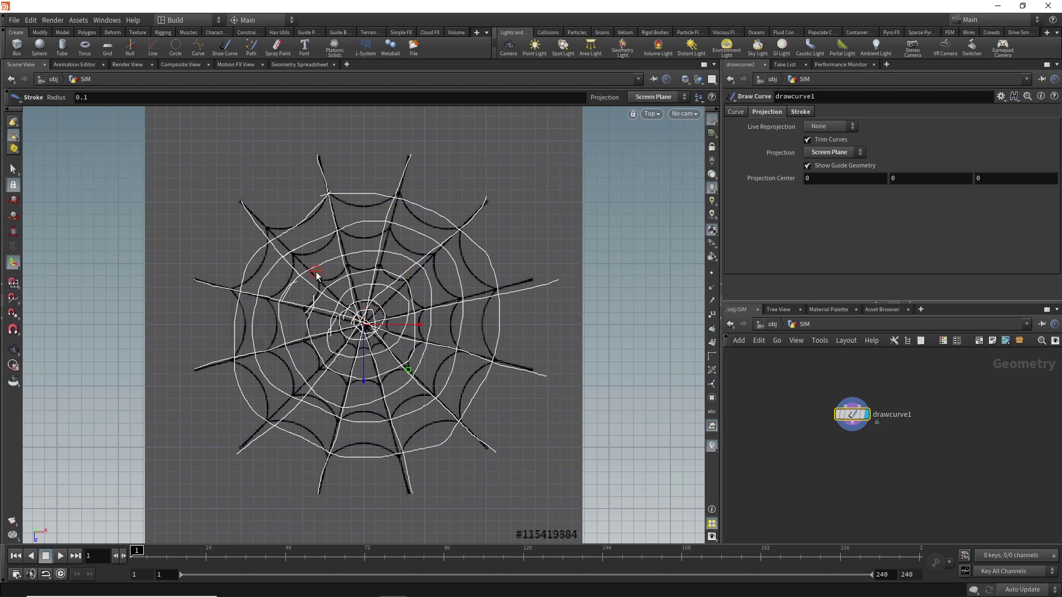
View the drawn web in perspective from above with curve points displayed.
left_click(12, 352)
key("space+1")
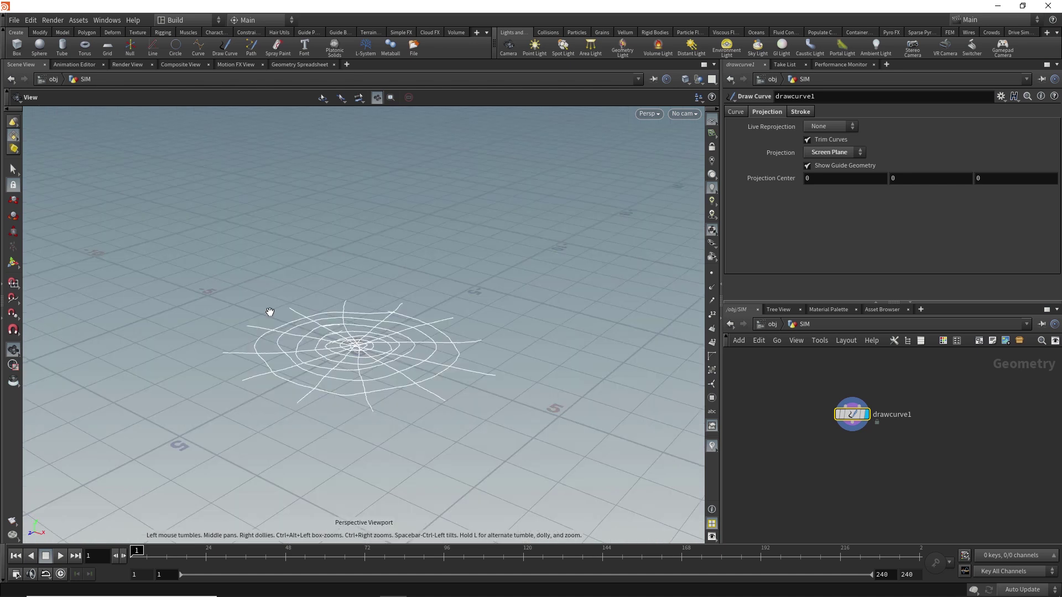
left_click_drag(364, 346, 426, 334)
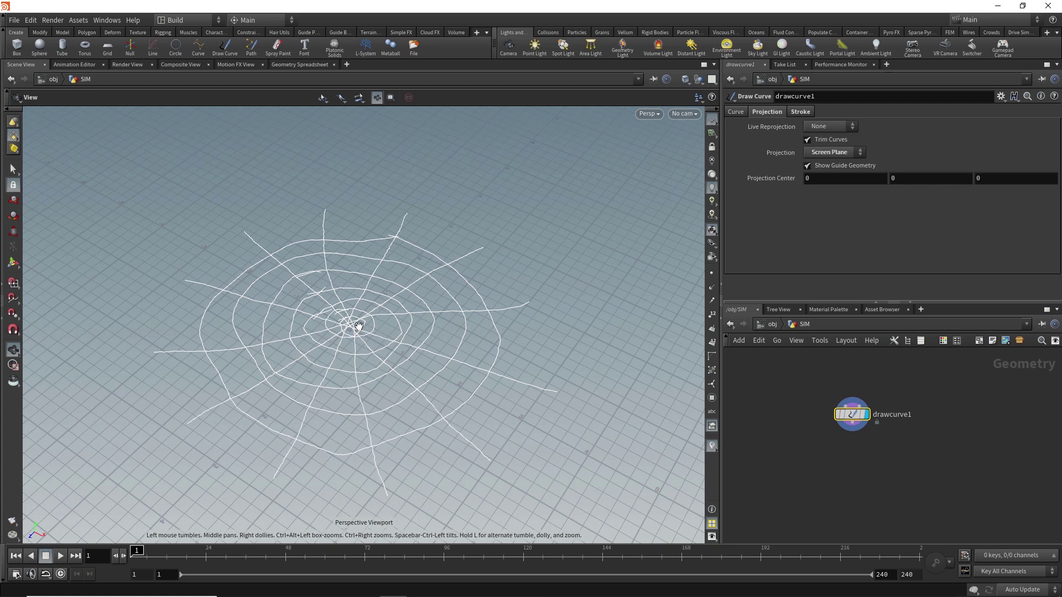
left_click_drag(358, 326, 368, 282)
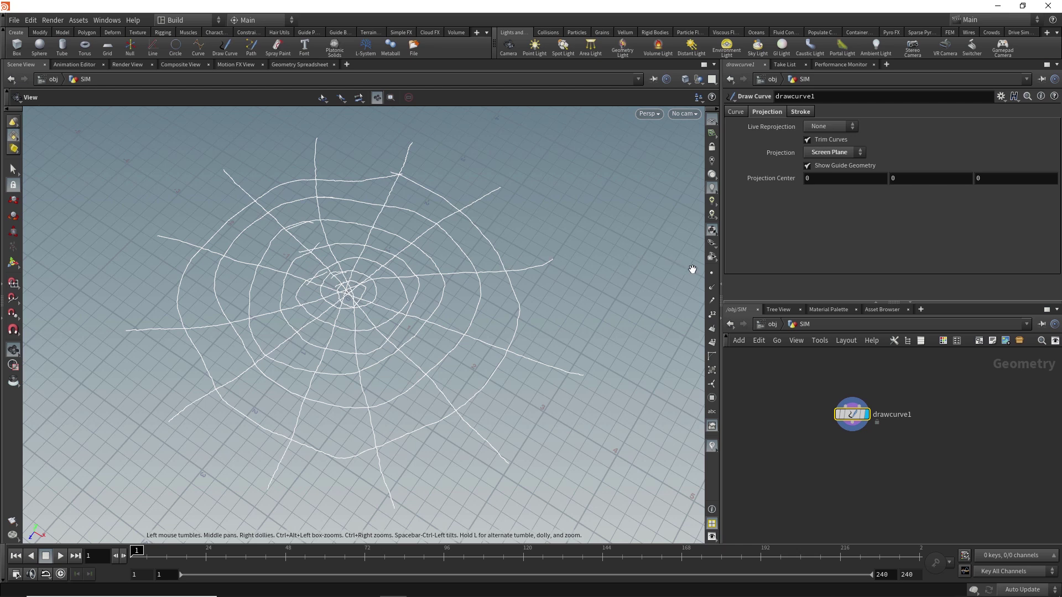
left_click(712, 274)
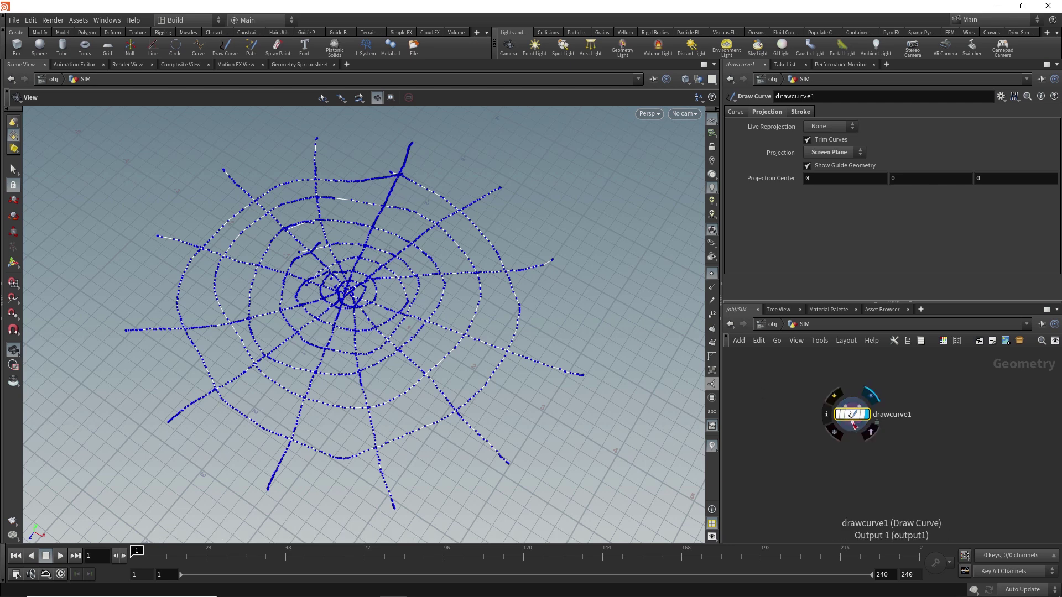
Add a resample1 node wired below drawcurve1 and display it.
left_click_drag(853, 425, 854, 463)
key("Tab")
type("resa")
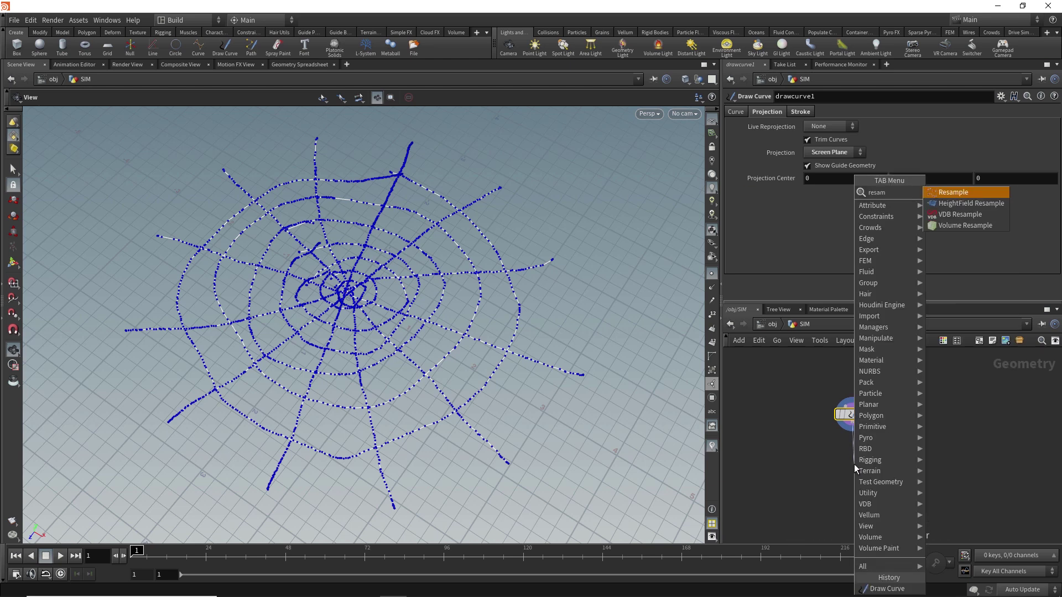
key("Return")
left_click(853, 464)
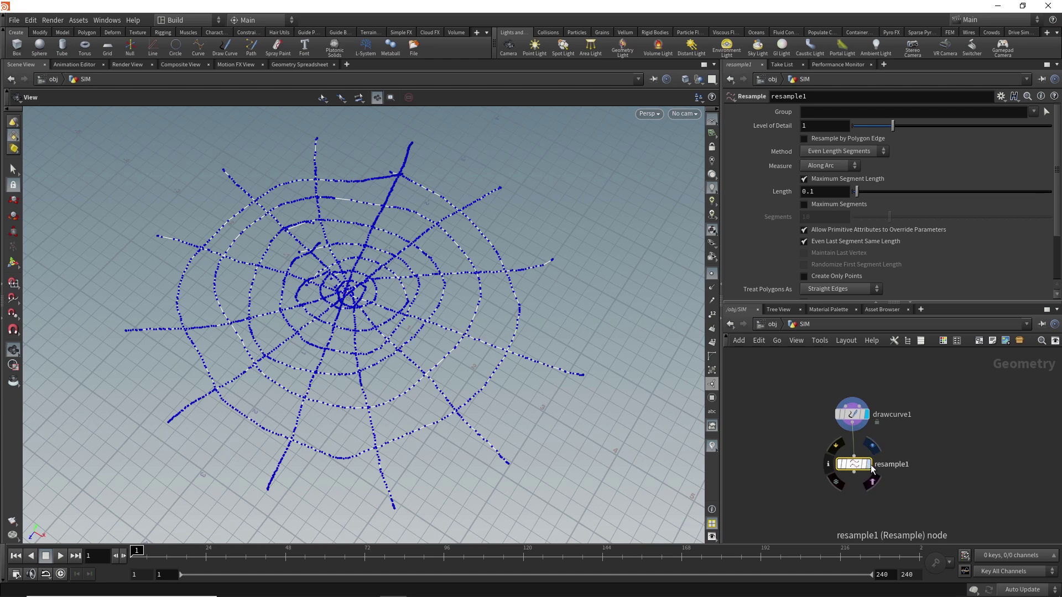
left_click(869, 464)
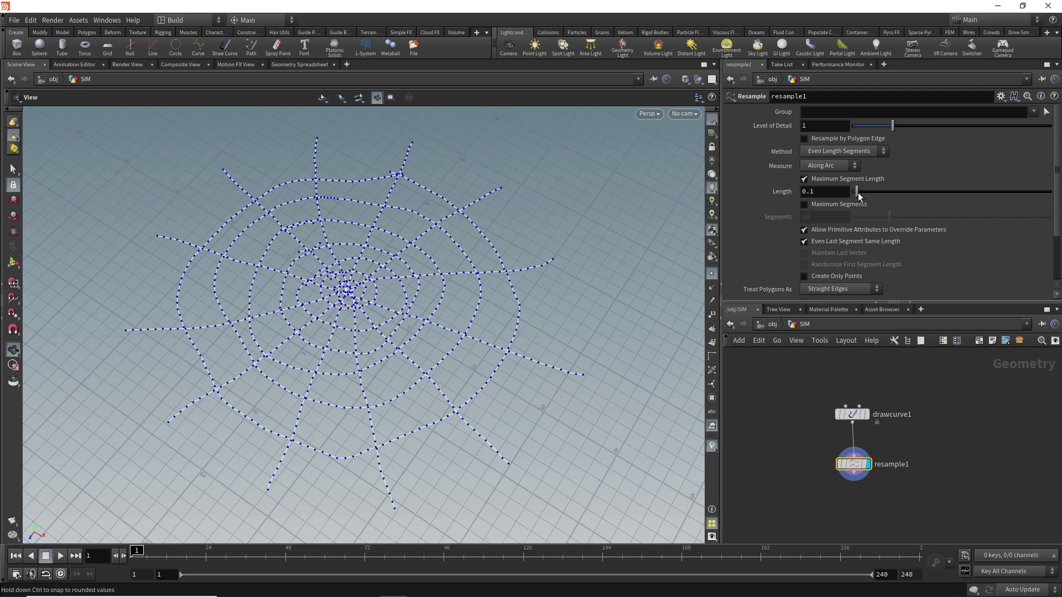
Set resample1's Maximum Segment Length to 0.1.
left_click_drag(857, 197, 858, 197)
double_click(811, 196)
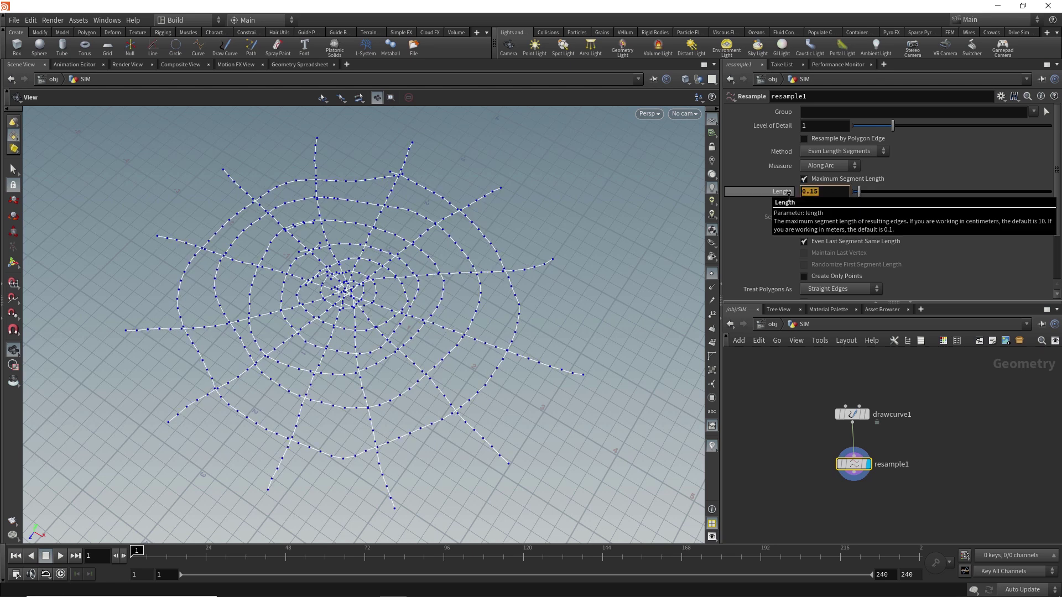
type(".1")
key("Return")
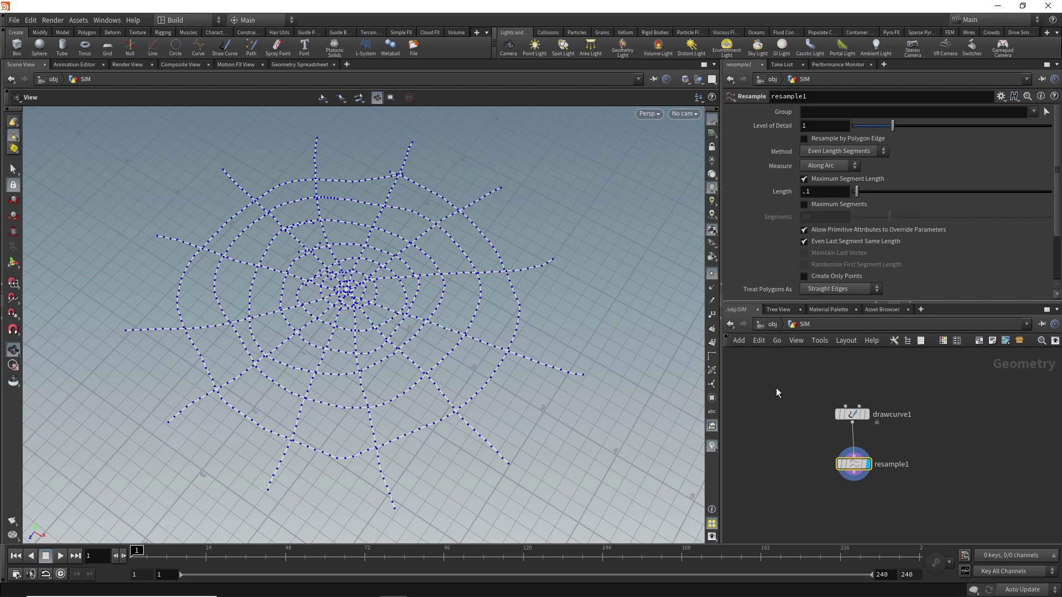
middle_click_drag(801, 422, 795, 367)
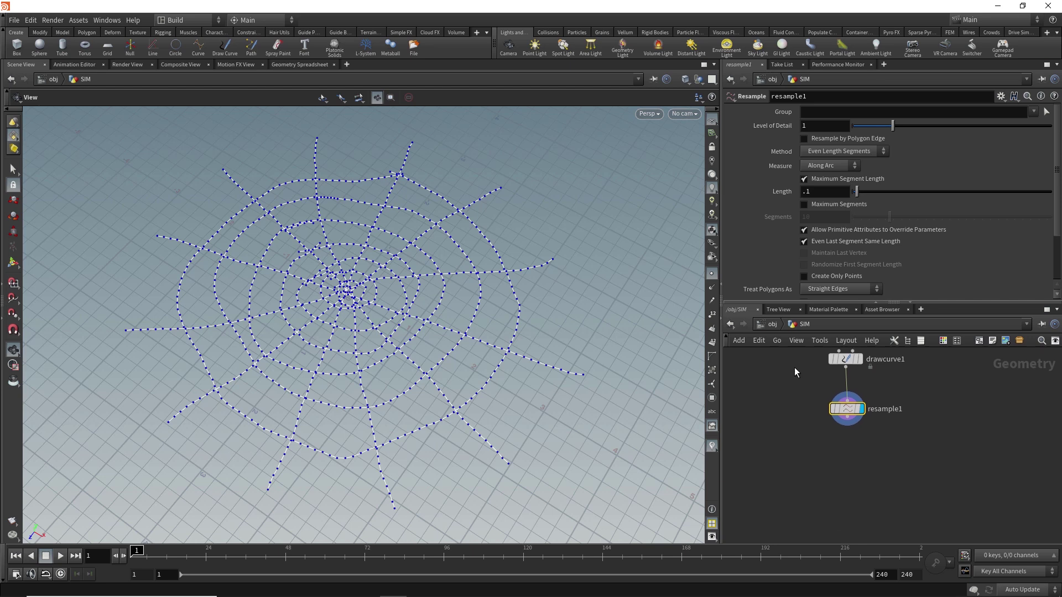
Add a fuse1 node wired after resample1.
left_click(849, 425)
key("Tab")
type("f")
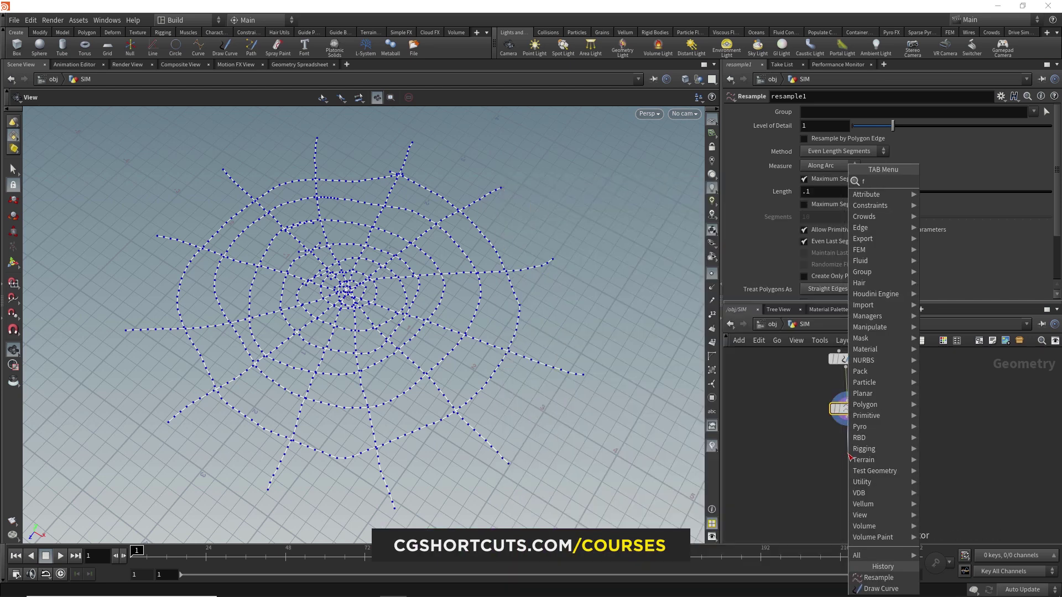
type("use")
key("Return")
left_click(850, 458)
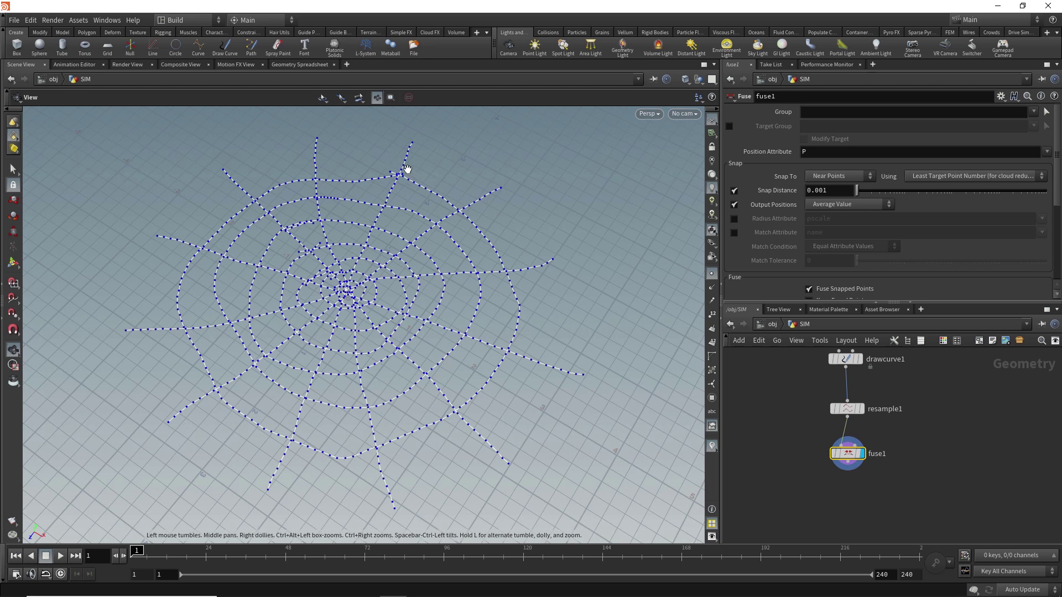
Hide point display and raise fuse1's Snap Distance to about 0.162.
right_click_drag(343, 300, 392, 133)
left_click_drag(334, 283, 335, 248)
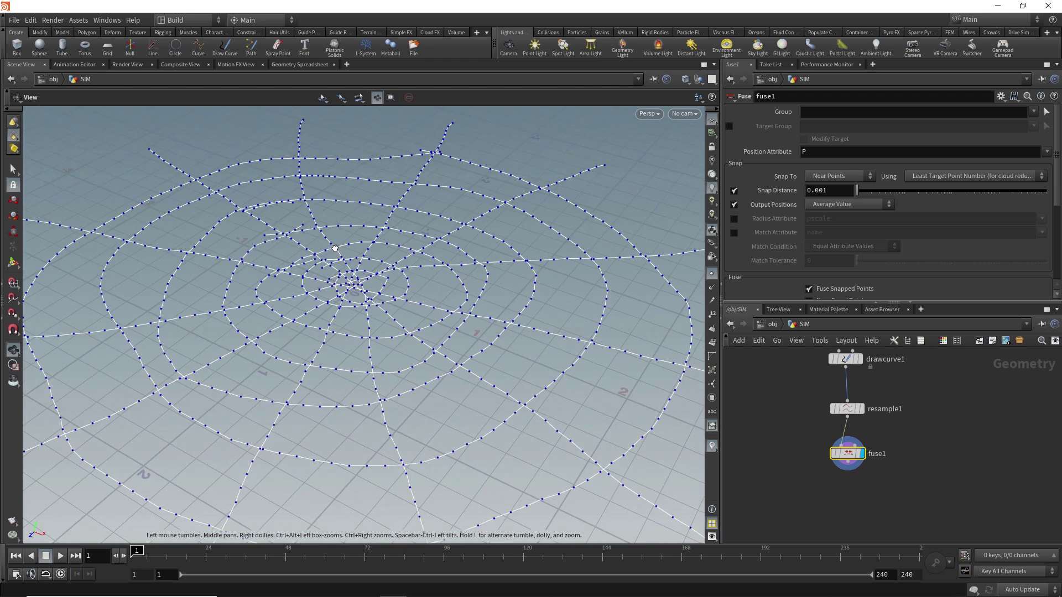
left_click(711, 274)
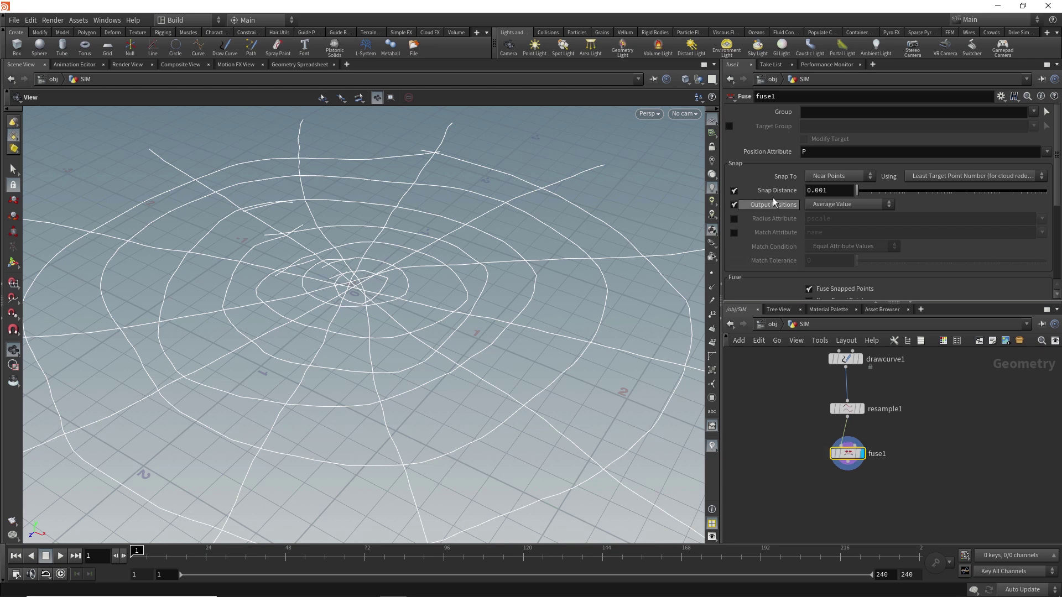
left_click_drag(857, 191, 963, 201)
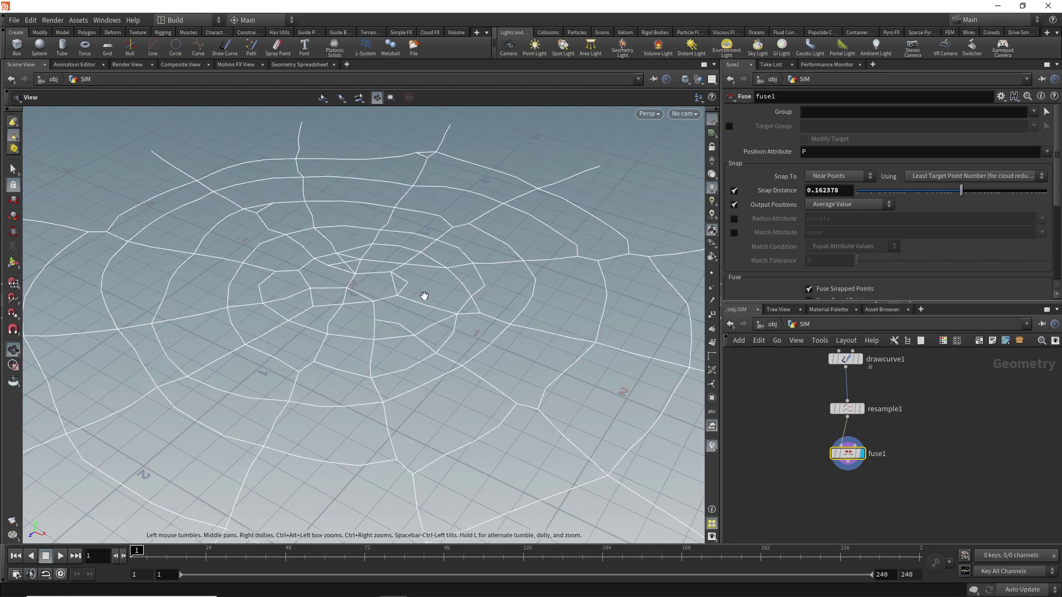
right_click_drag(415, 211, 387, 320)
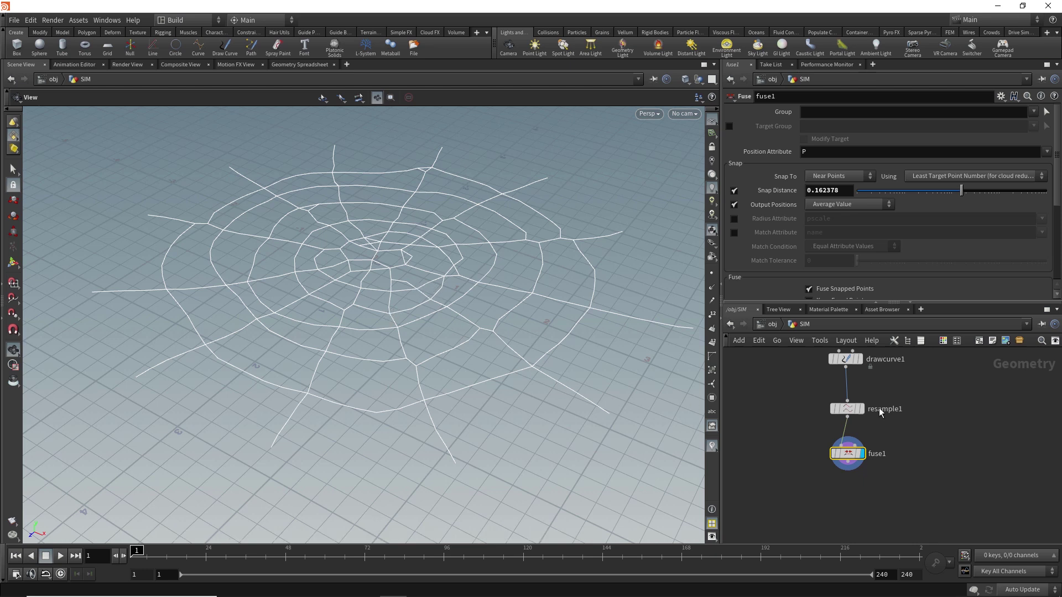
middle_click_drag(952, 404, 932, 429)
Add a torus1 node shown as a grey template reference.
key("Tab")
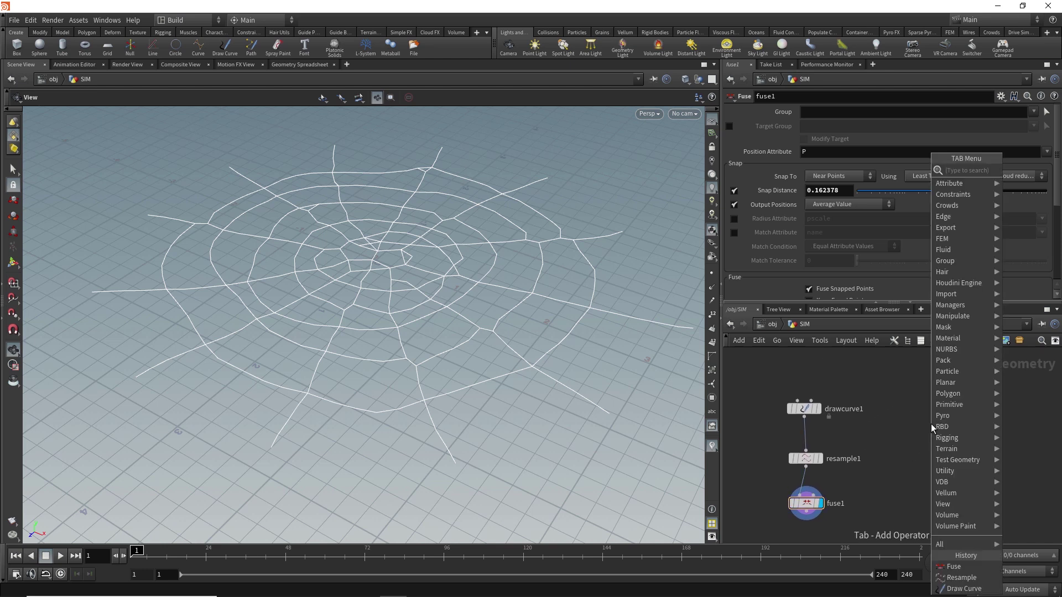
type("to")
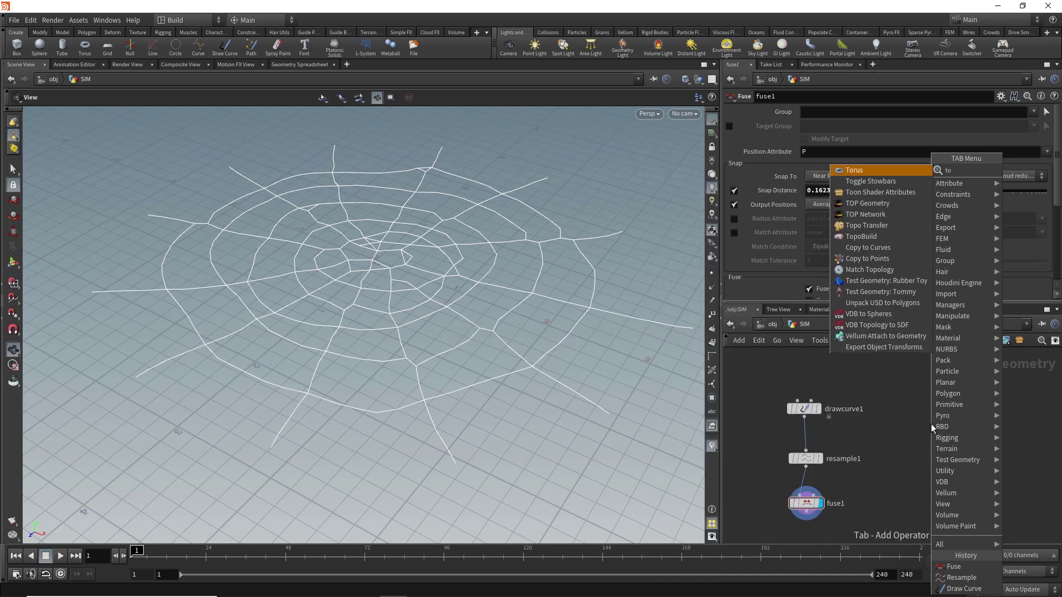
type("r")
key("Return")
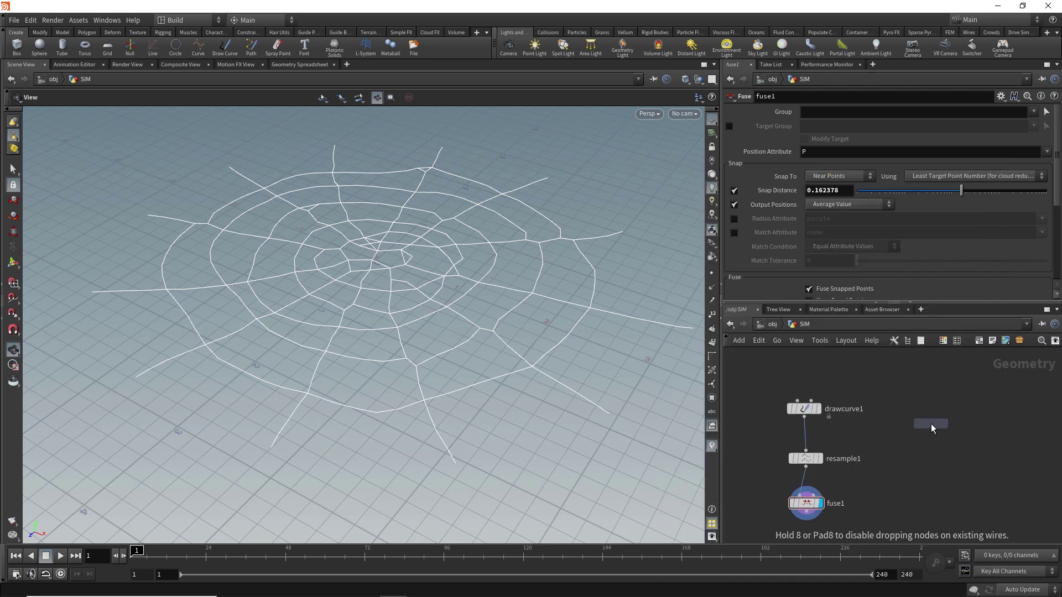
left_click(927, 410)
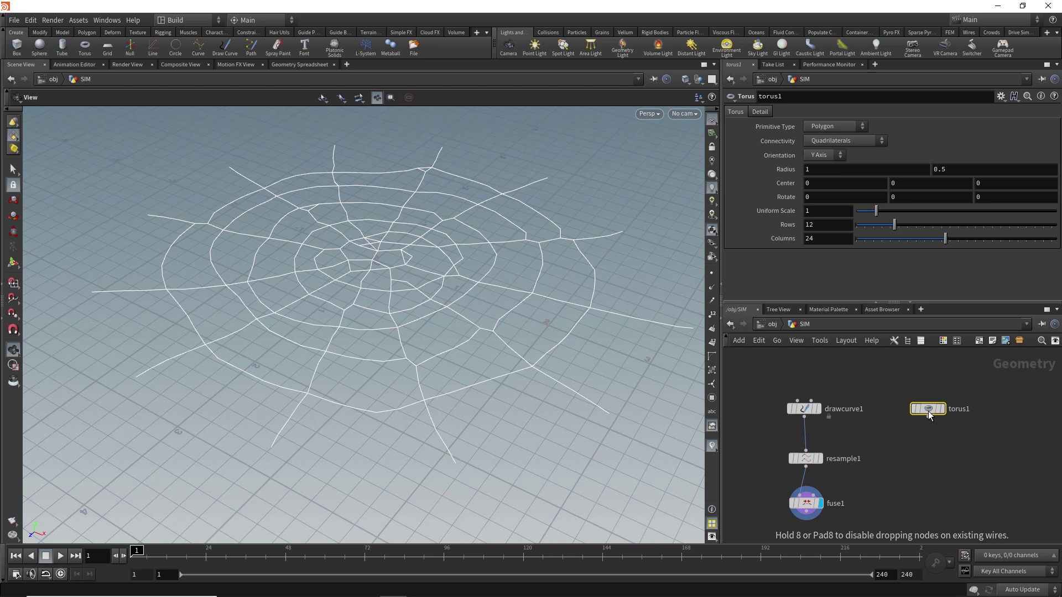
left_click(940, 412)
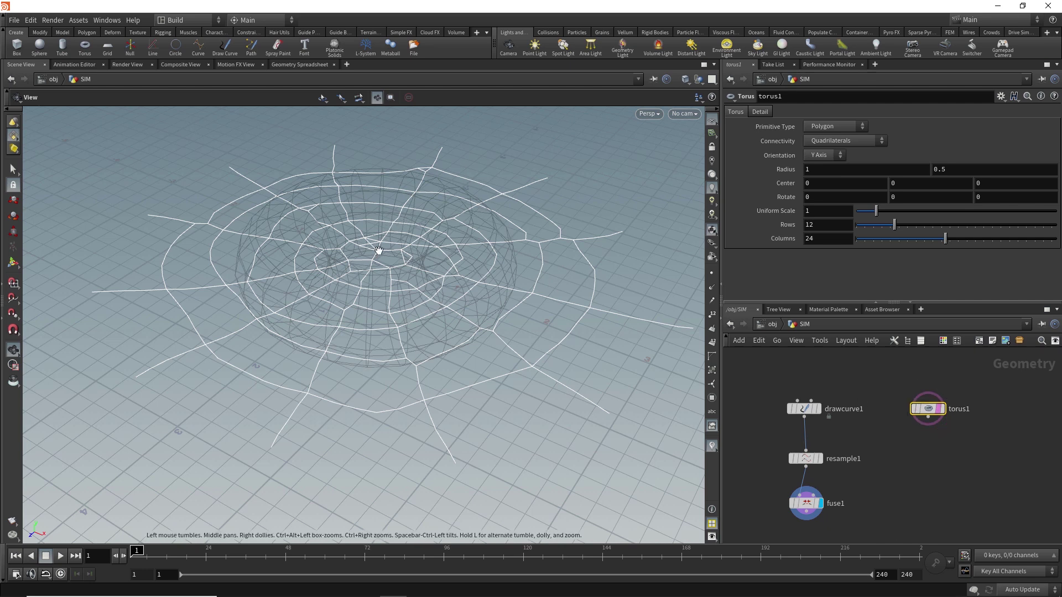
Scale the torus uniformly to 2.83 with a 0.06 tube radius.
left_click_drag(403, 254, 398, 343)
left_click_drag(387, 282, 361, 379)
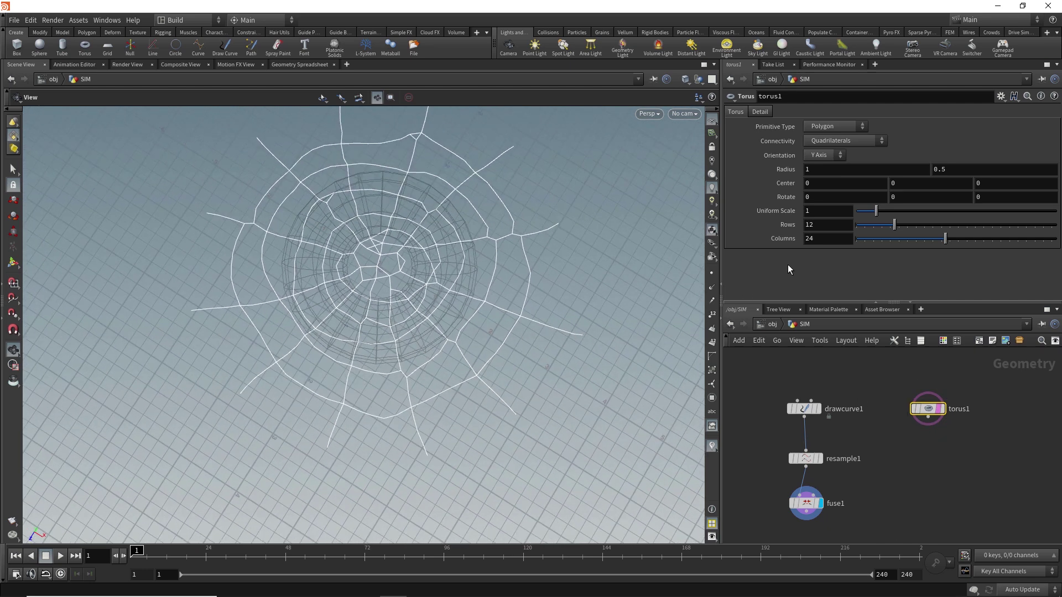
left_click_drag(875, 211, 907, 217)
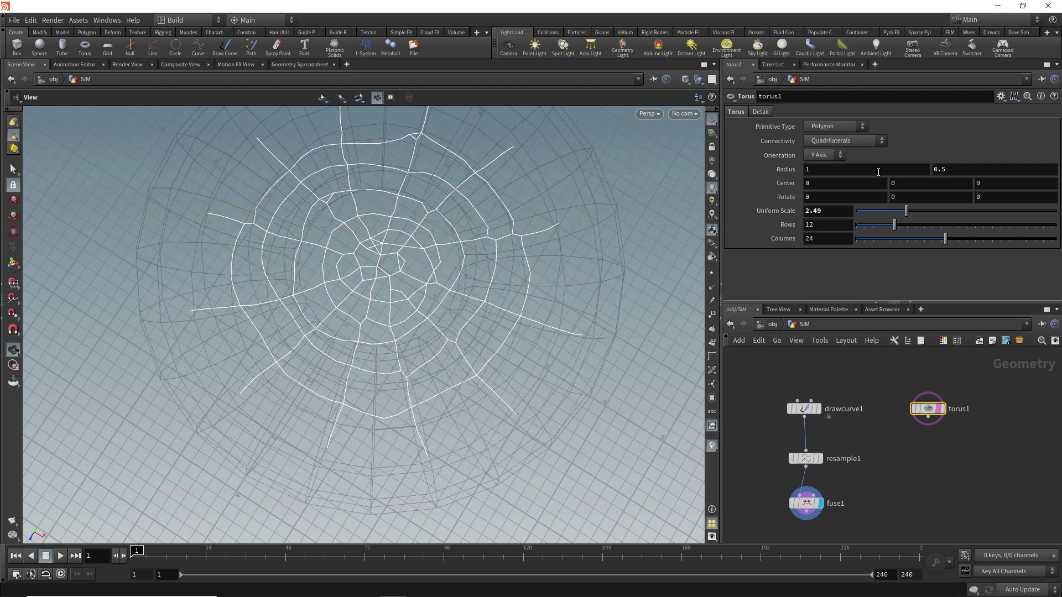
middle_click_drag(946, 169, 736, 235)
left_click_drag(905, 210, 914, 211)
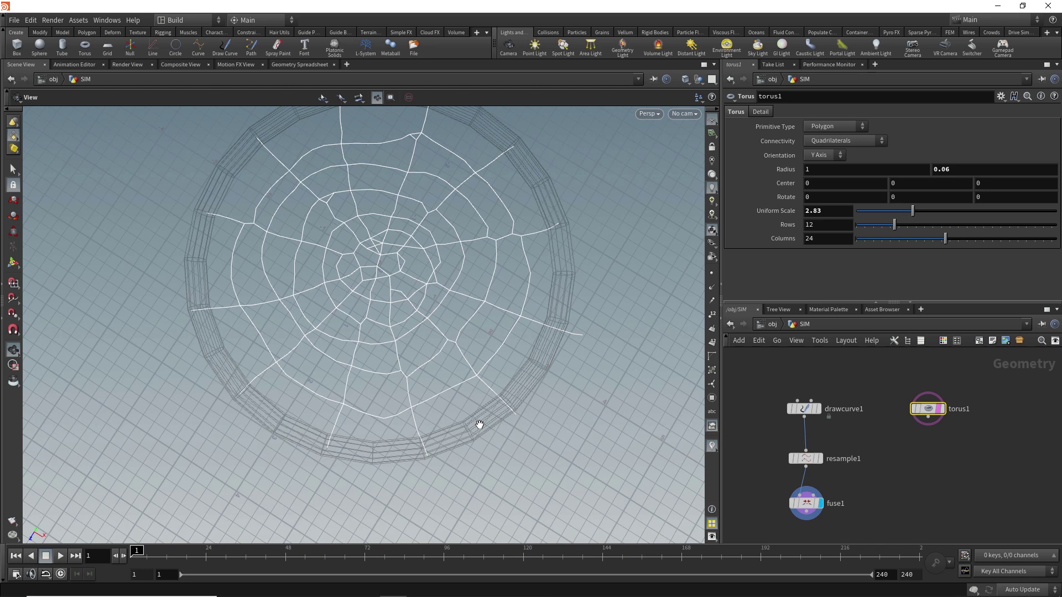
Add group1 with fuse1 in input 1 and torus1 in input 2, and display it.
middle_click_drag(900, 481, 912, 423)
key("Tab")
type("group cre")
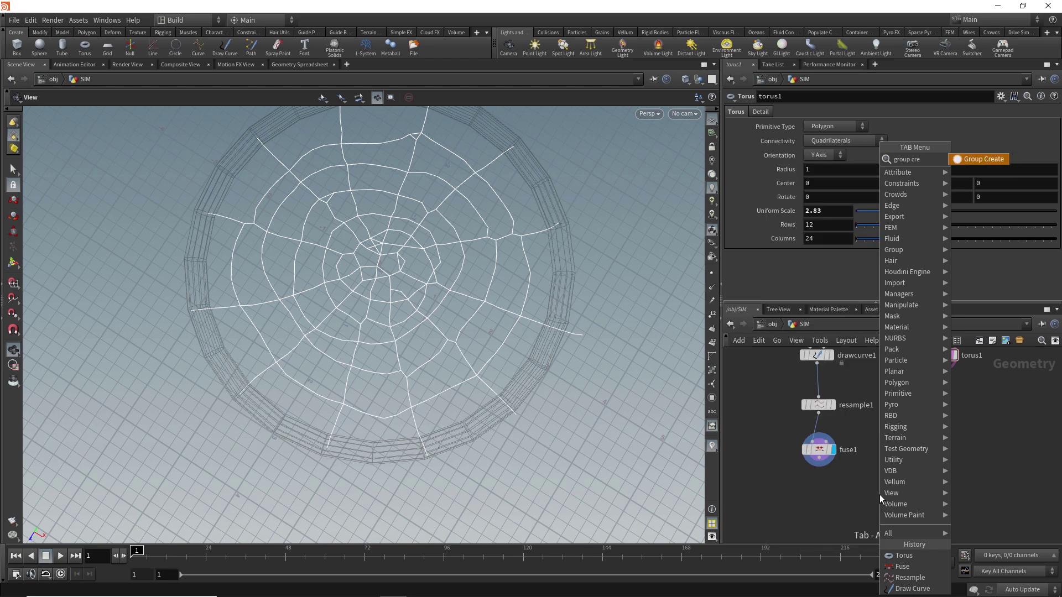
key("Return")
left_click(879, 495)
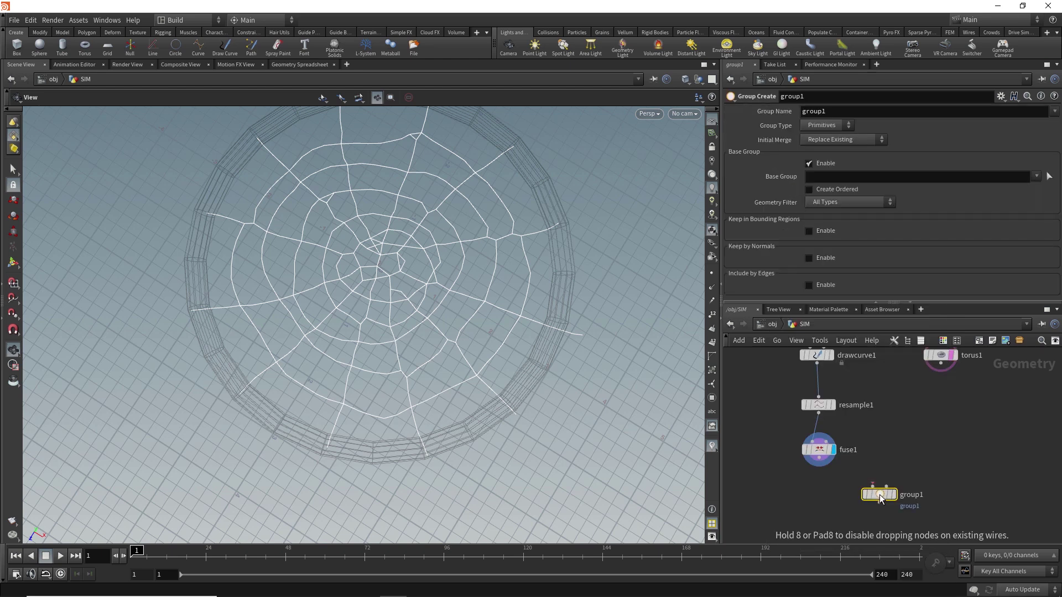
left_click_drag(874, 485, 824, 438)
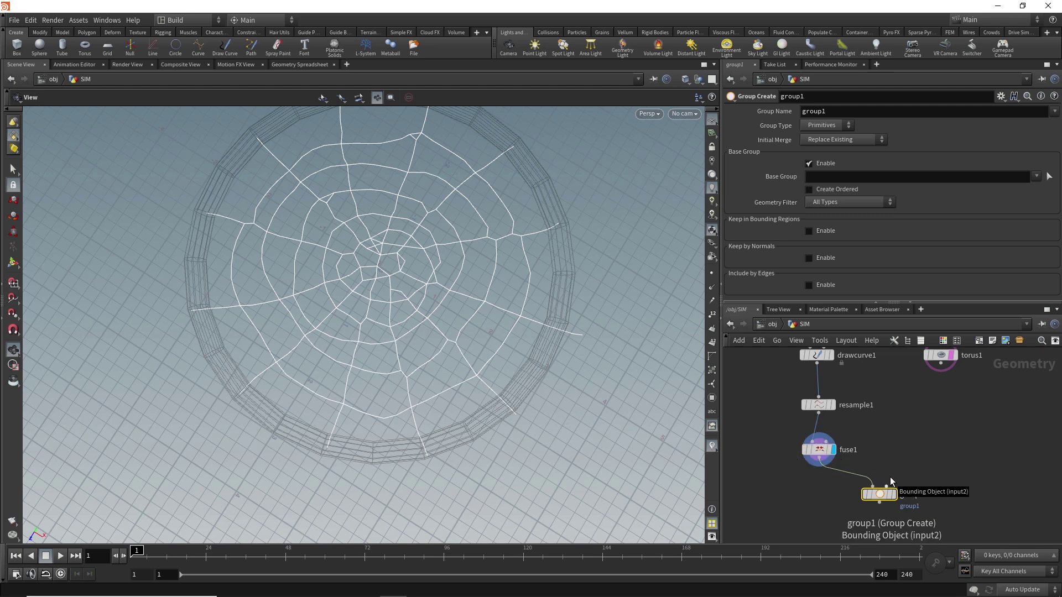
left_click_drag(941, 365, 888, 486)
left_click(895, 495)
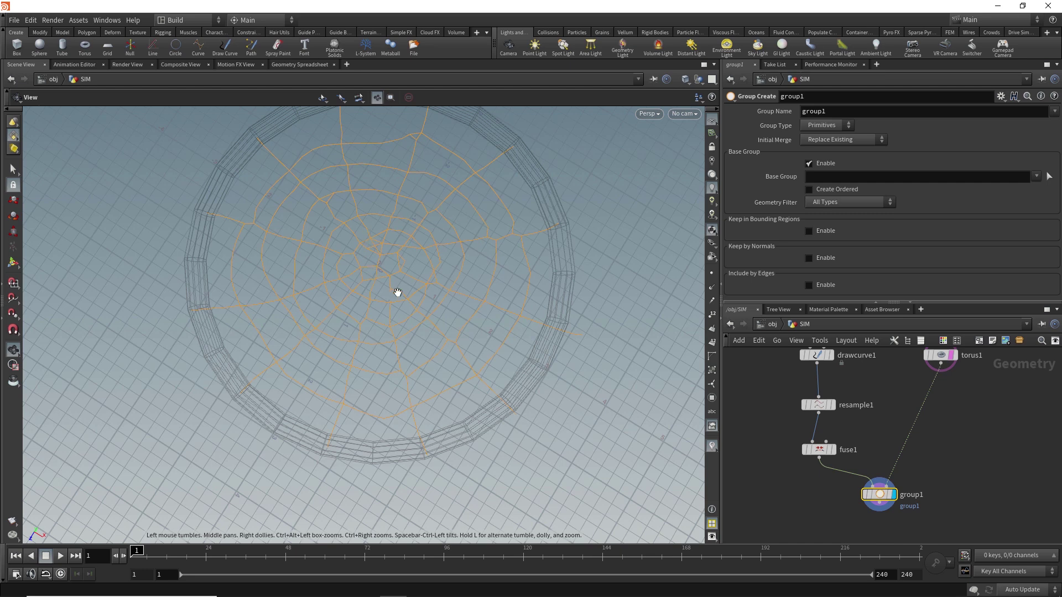
Make group1 collect points, keeping only those inside the torus bounding object.
left_click(825, 128)
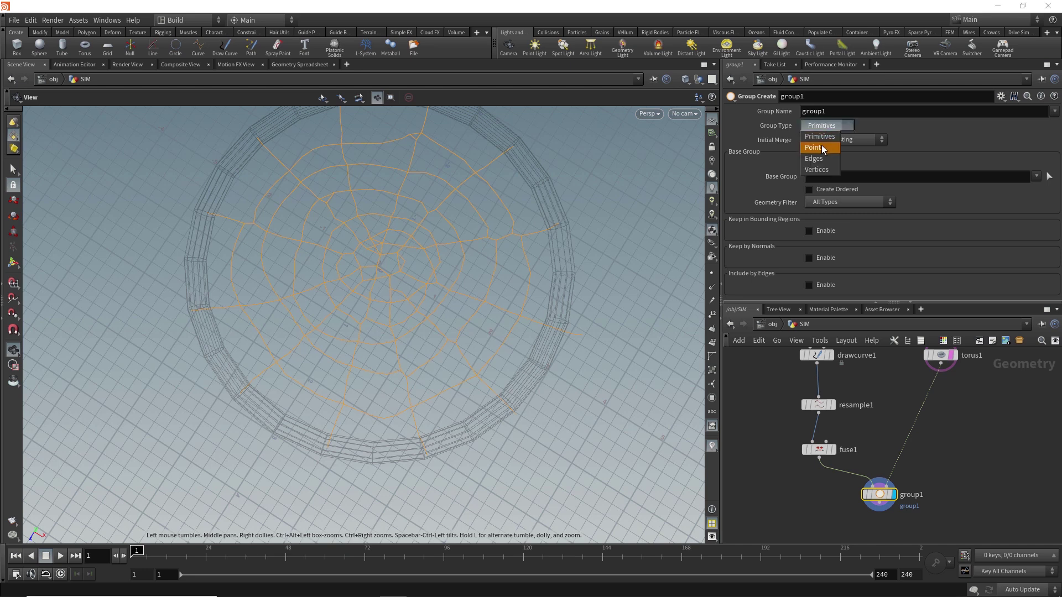
left_click(822, 148)
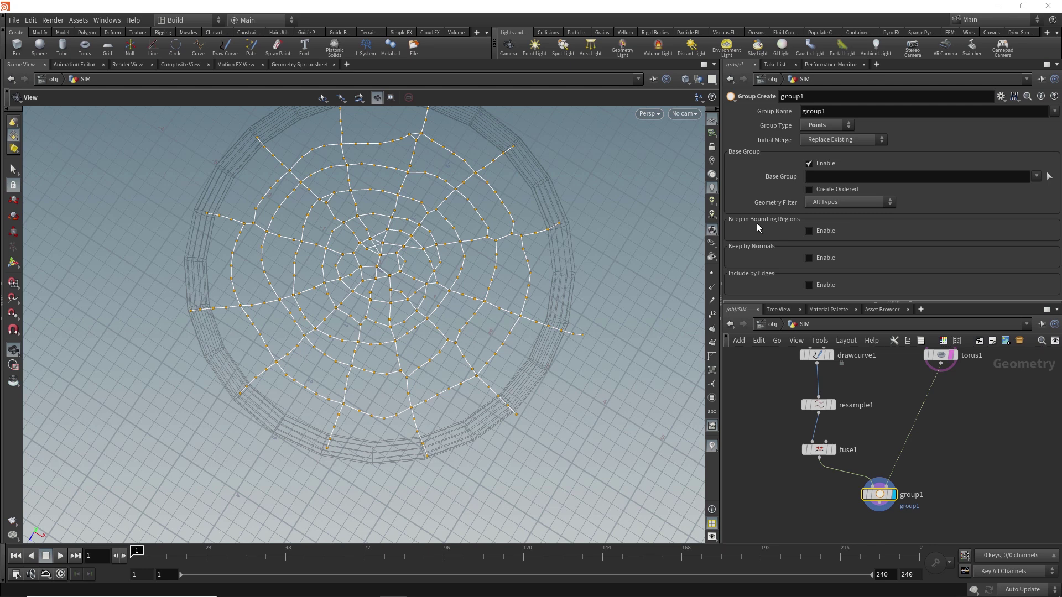
left_click(808, 232)
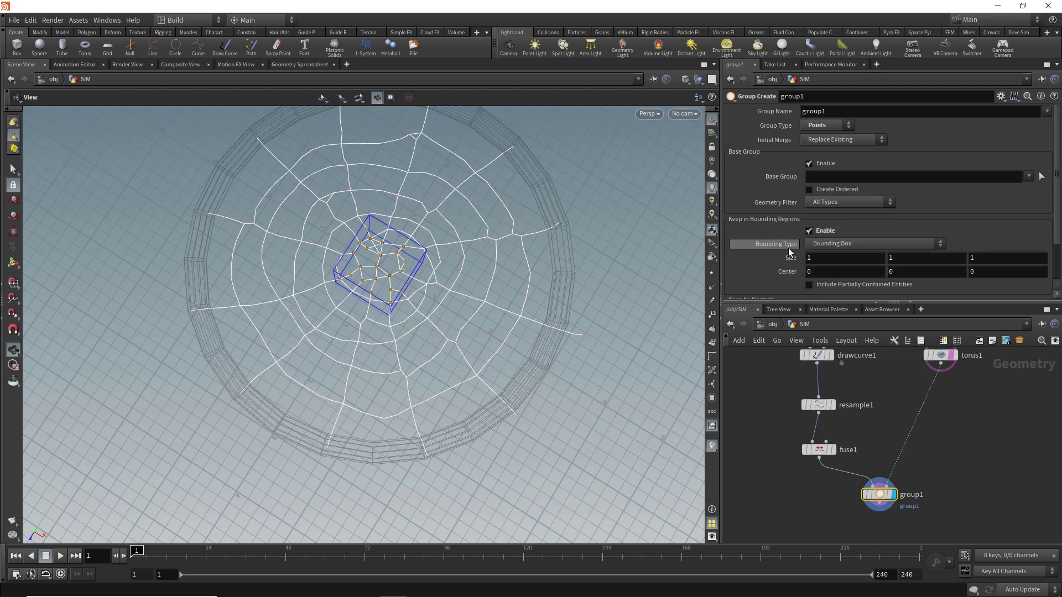
left_click(811, 244)
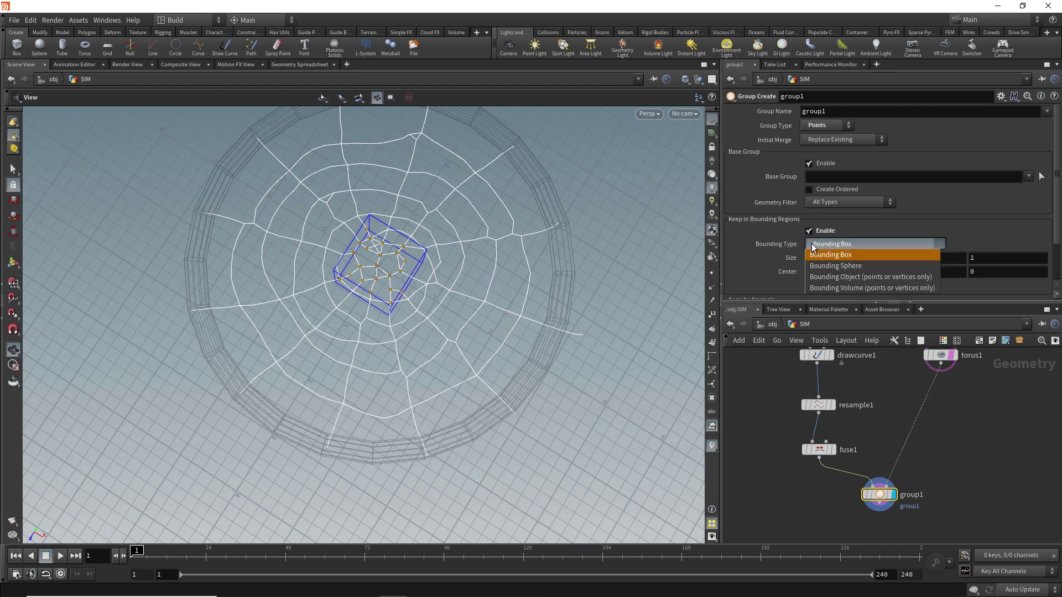
left_click(829, 278)
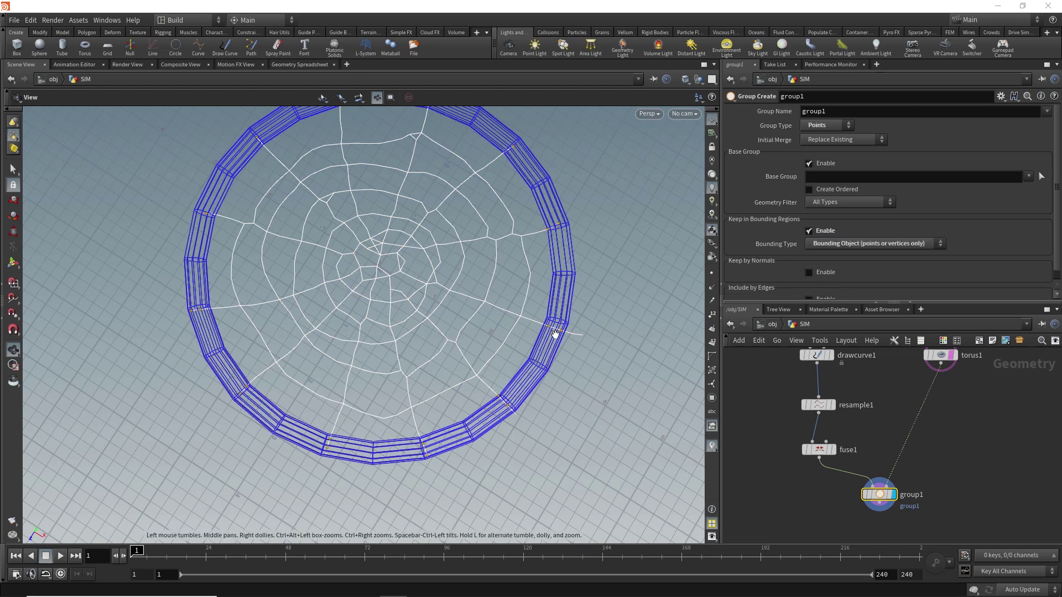
scroll(555, 332, "up", 5)
scroll(547, 279, "up", 2)
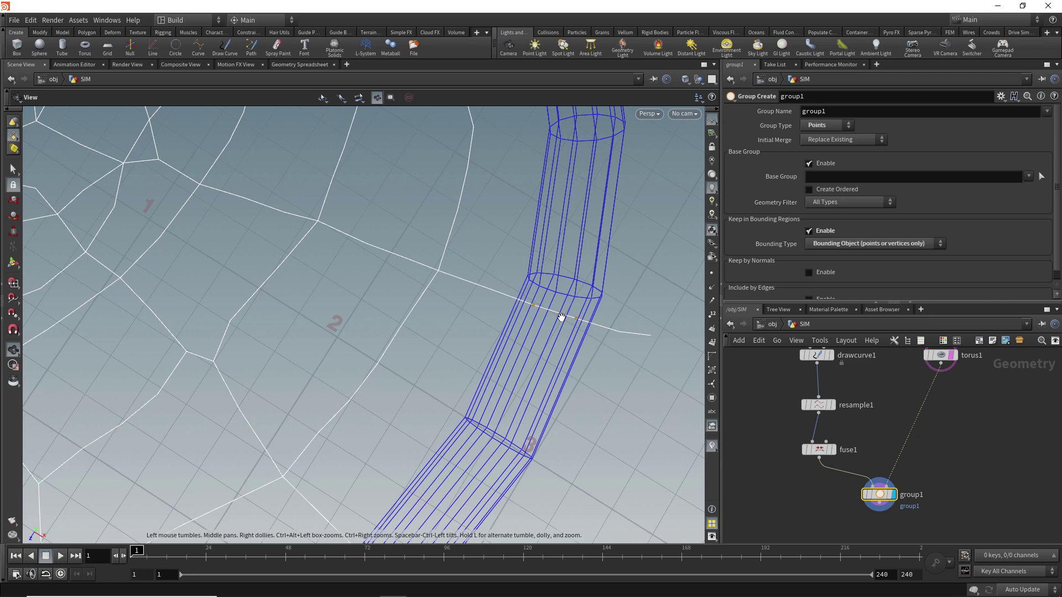
scroll(147, 230, "down", 5)
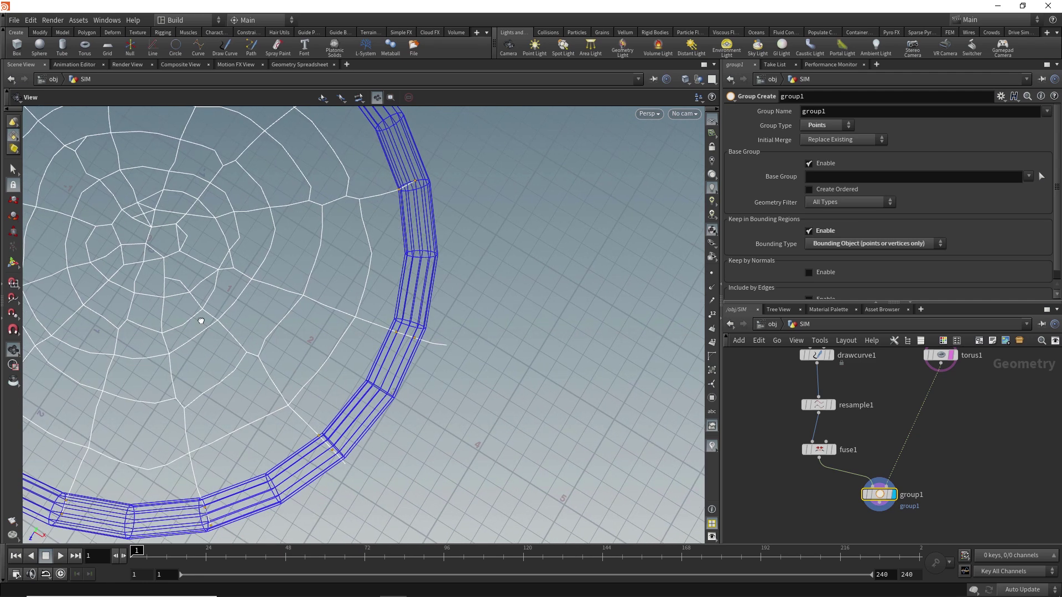
scroll(192, 310, "down", 5)
left_click_drag(268, 268, 318, 307)
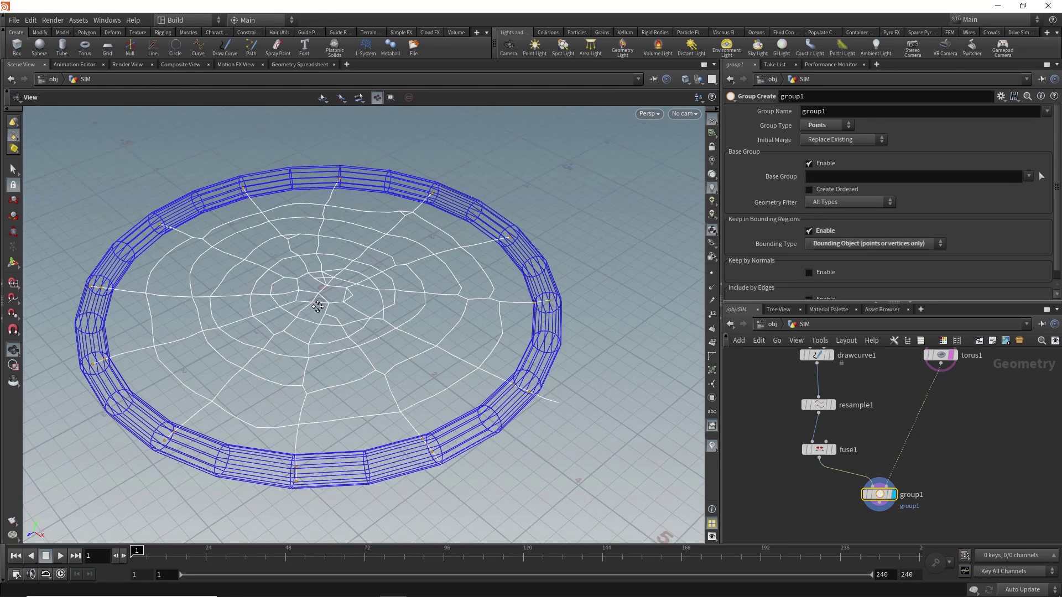
Rename the point group to Pin_Points.
double_click(837, 110)
type("Pin_Points")
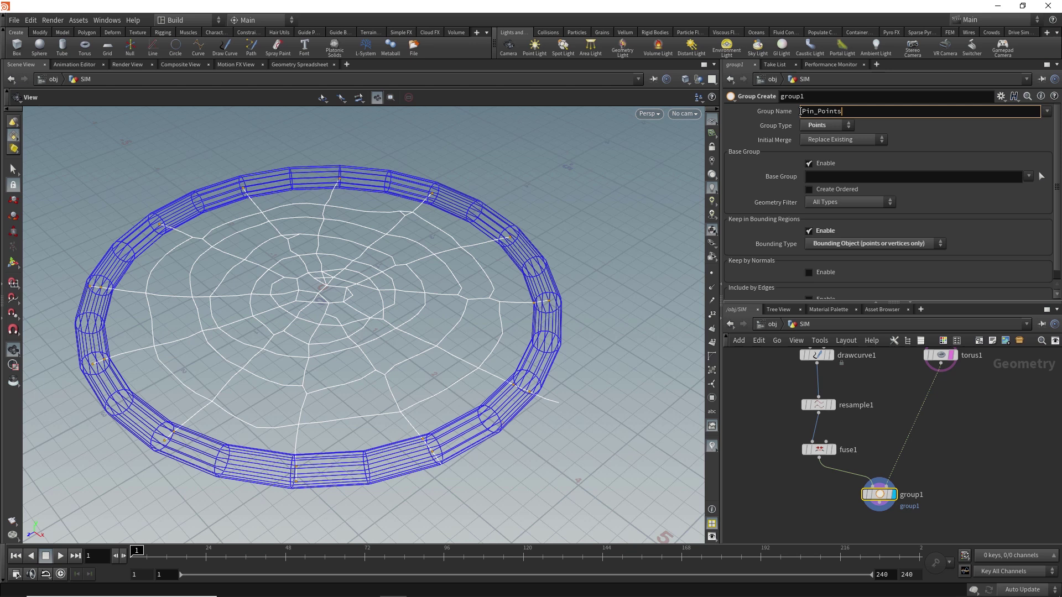
key("Return")
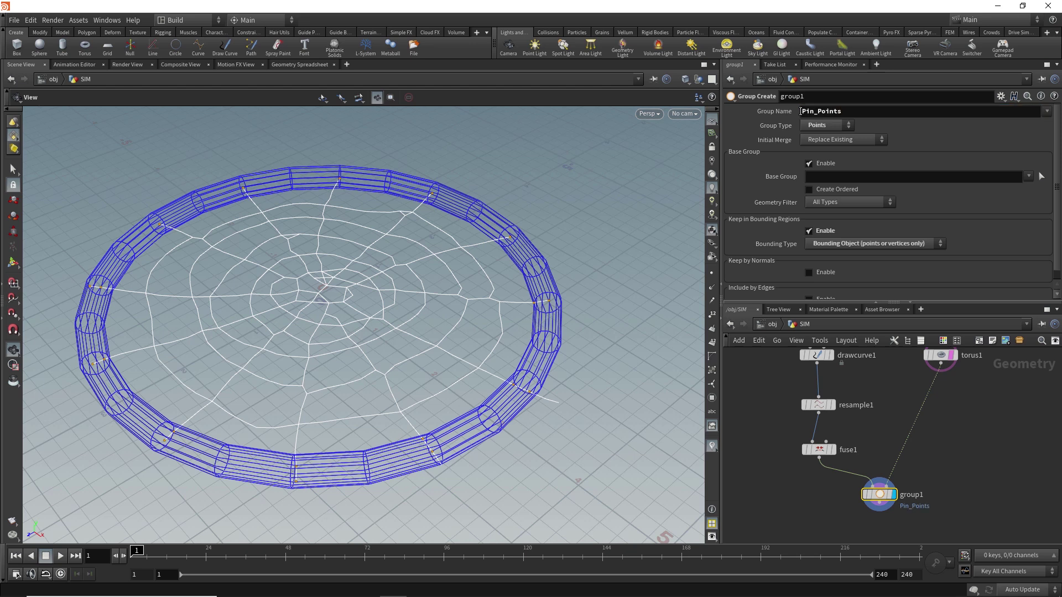
Add a Vellum Hair Constraints node after group1 and display it.
scroll(808, 490, "down", 2)
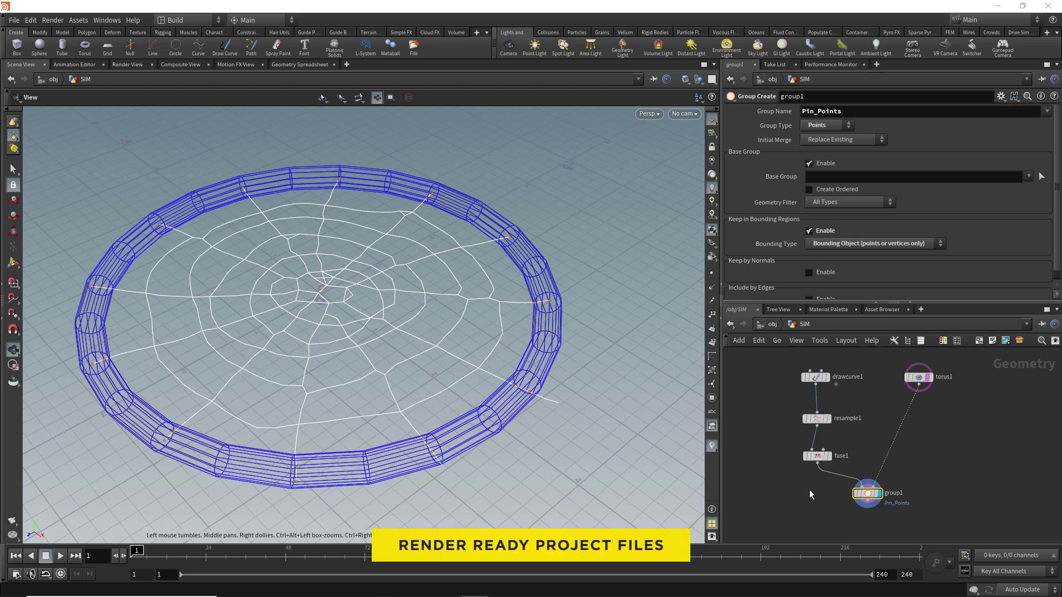
middle_click_drag(808, 490, 819, 367)
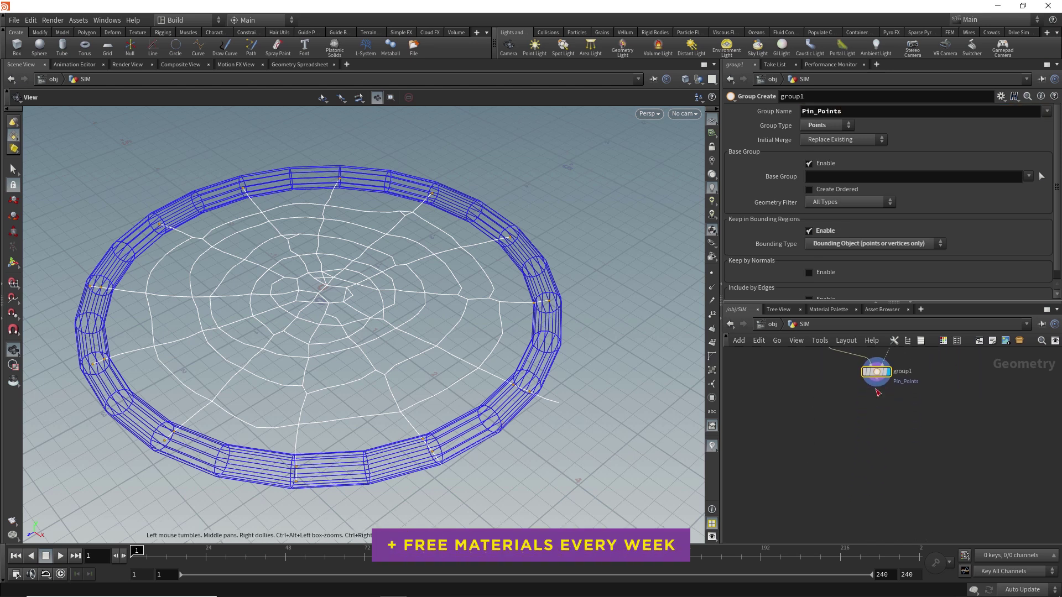
left_click_drag(884, 388, 878, 425)
key("Tab")
type("vellum")
type(" cons")
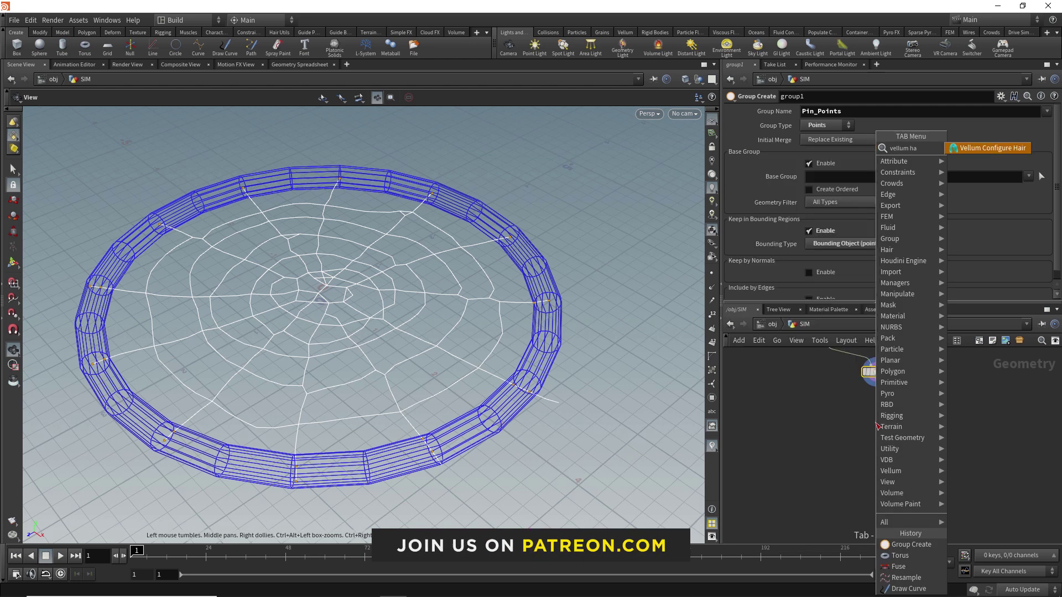
key("Return")
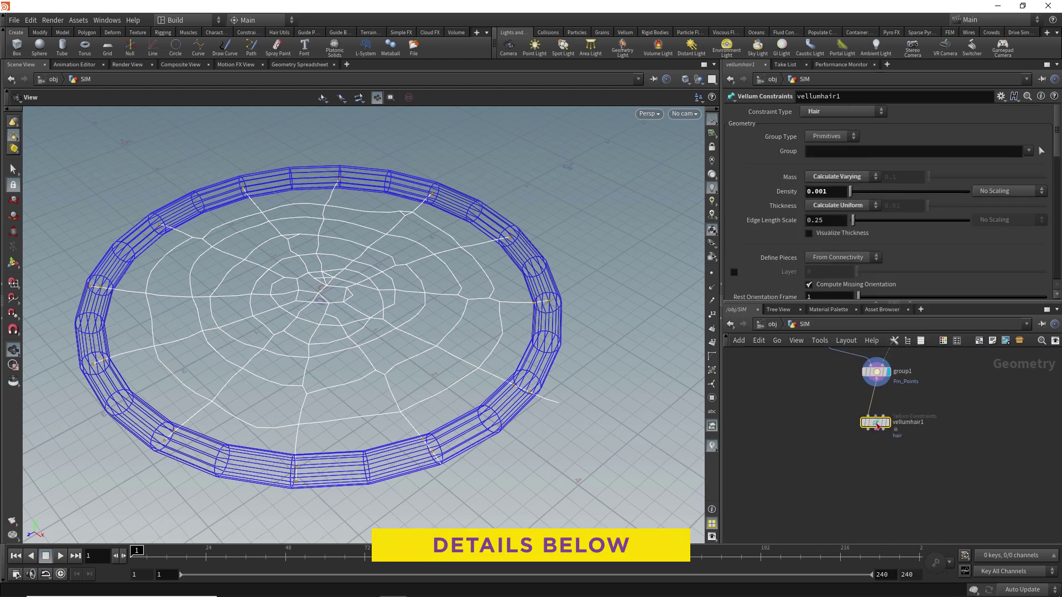
left_click(888, 423)
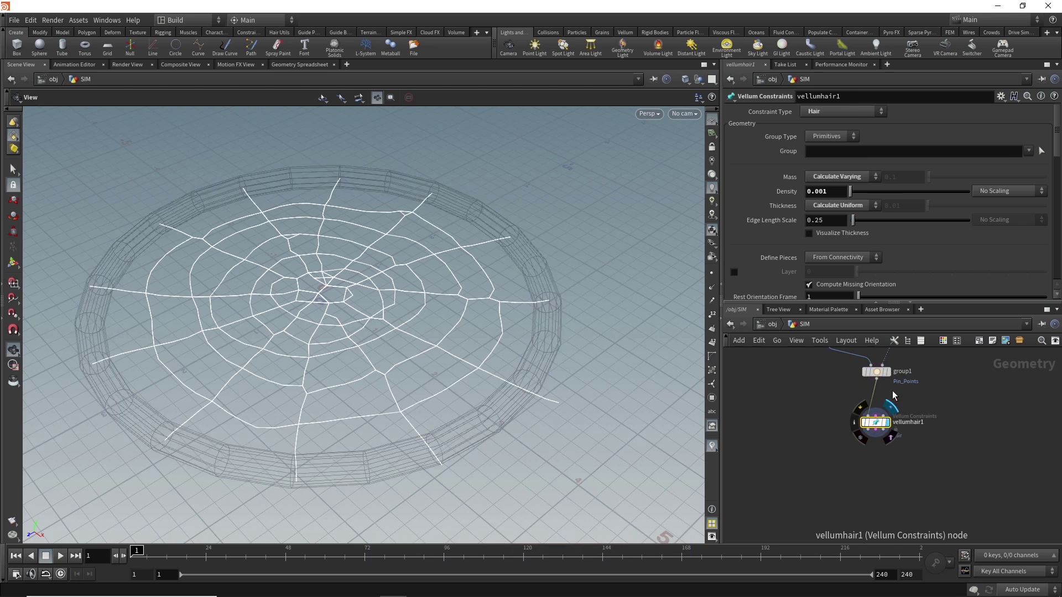
Set the hair constraints' Pin Points to the Pin_Points group.
scroll(904, 186, "down", 5)
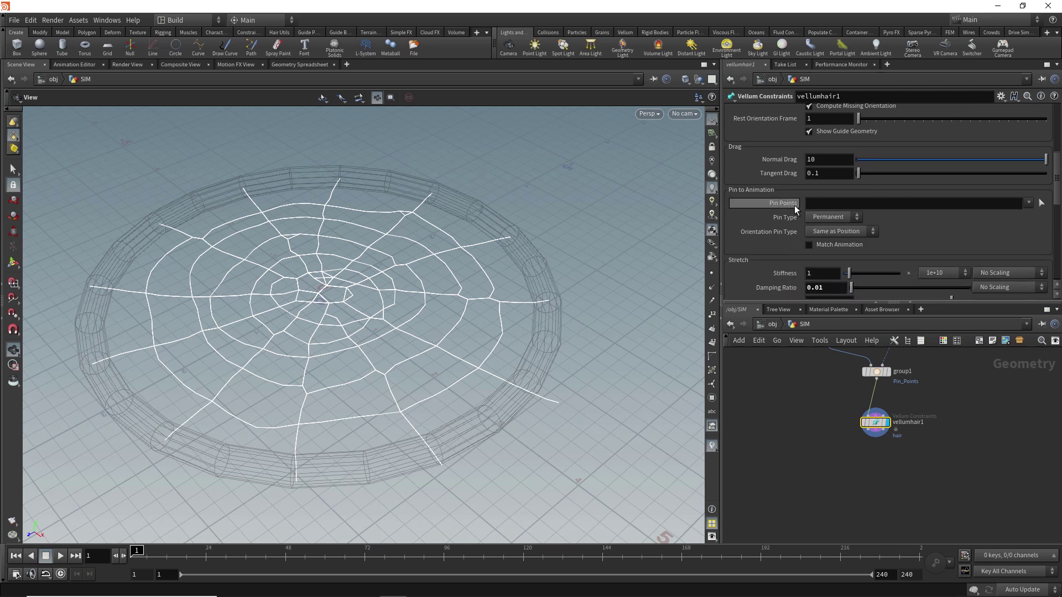
mouse_move(796, 210)
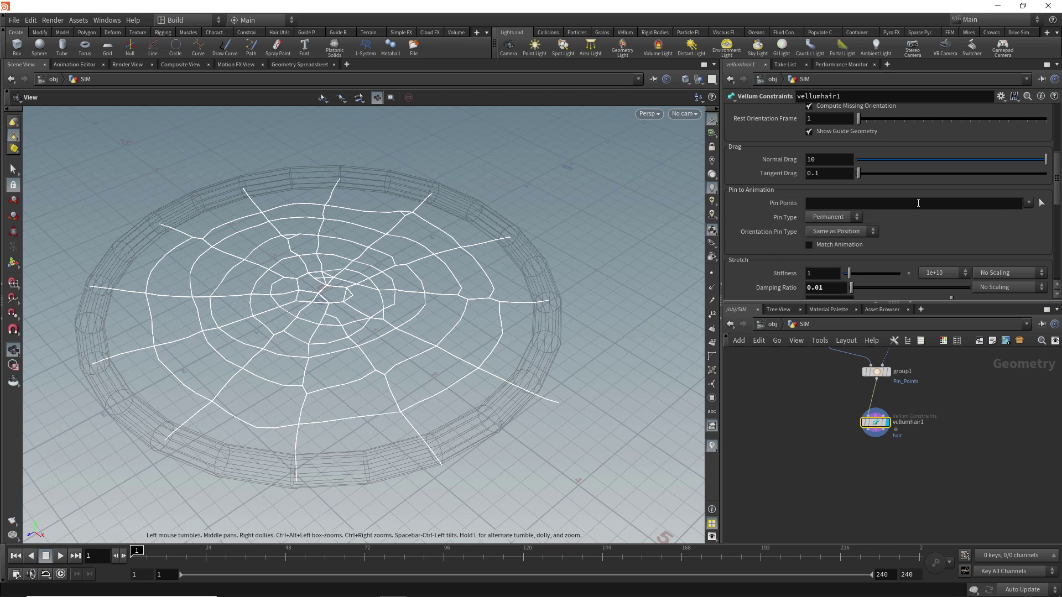
left_click(1027, 203)
left_click(1019, 216)
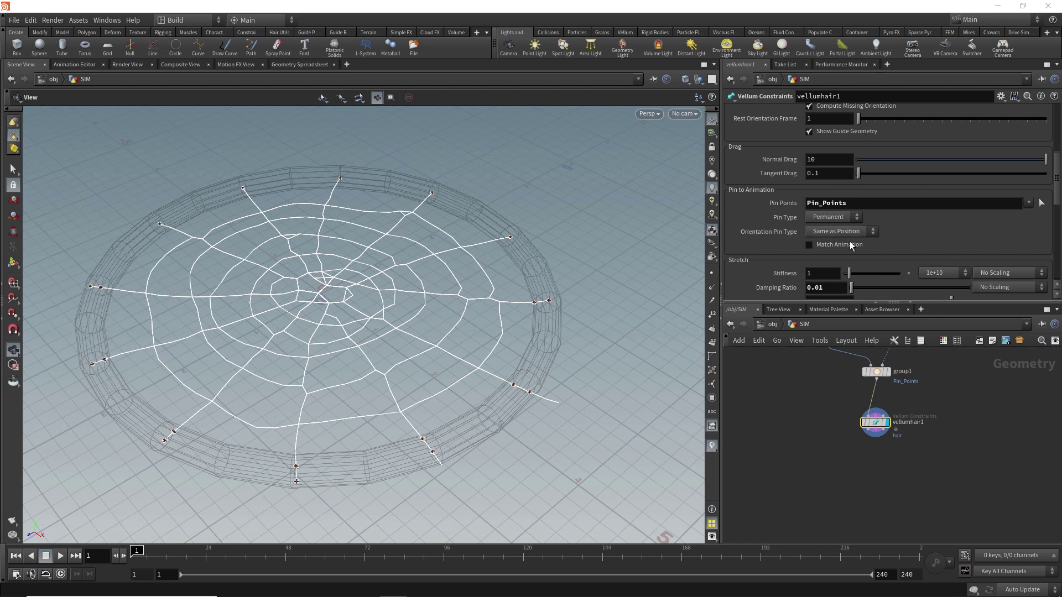
Wire a new node below the hair constraints and search for 'vellum s'.
mouse_move(878, 434)
left_click_drag(878, 434, 876, 459)
type("vellum s")
Create and display vellumsolver1, then play in real time to watch the web sag.
key("Return")
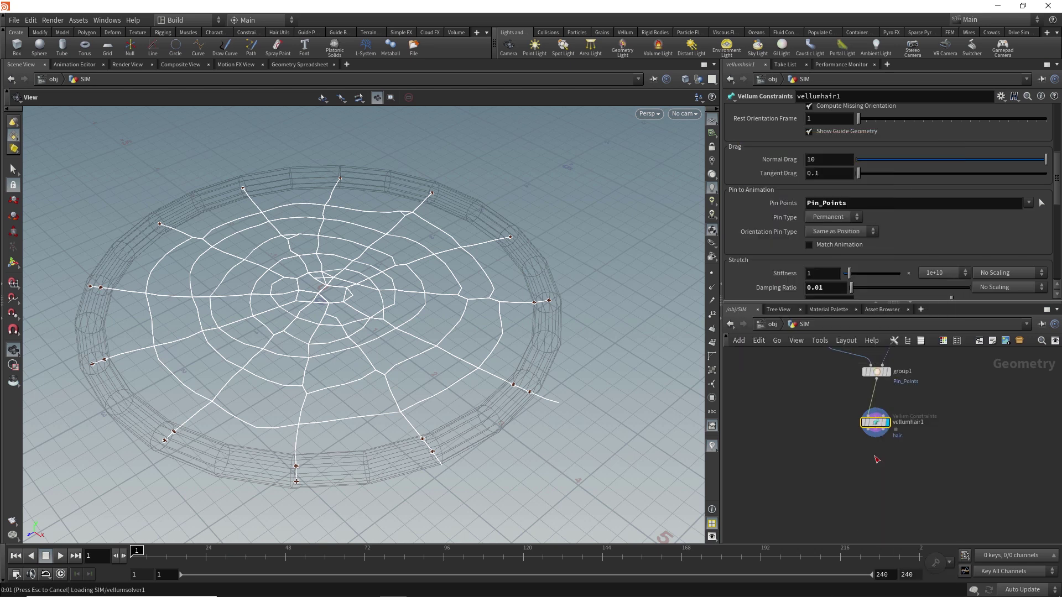
left_click(886, 456)
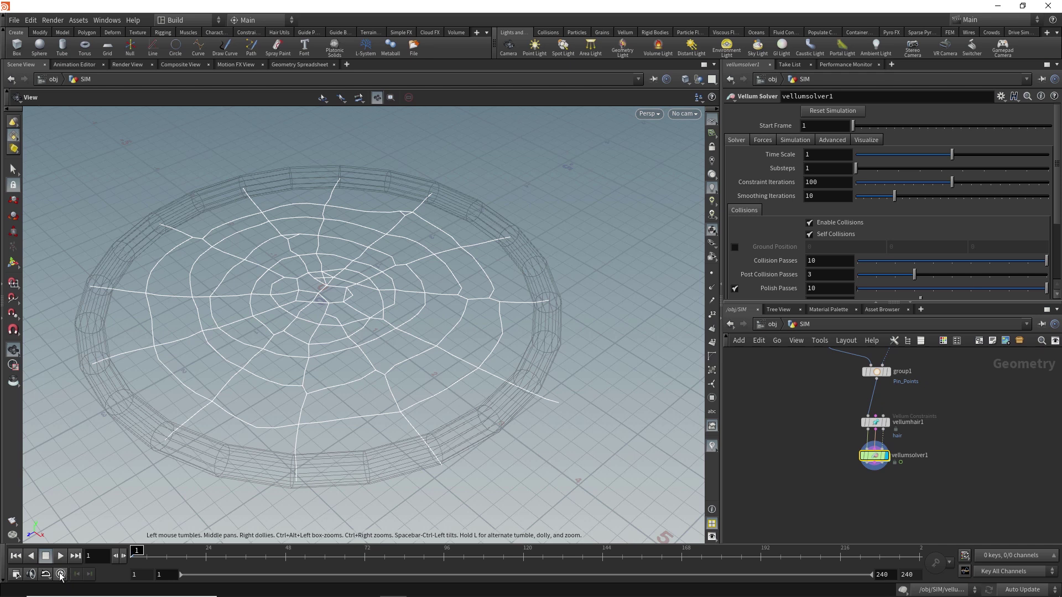
left_click(61, 574)
left_click(61, 557)
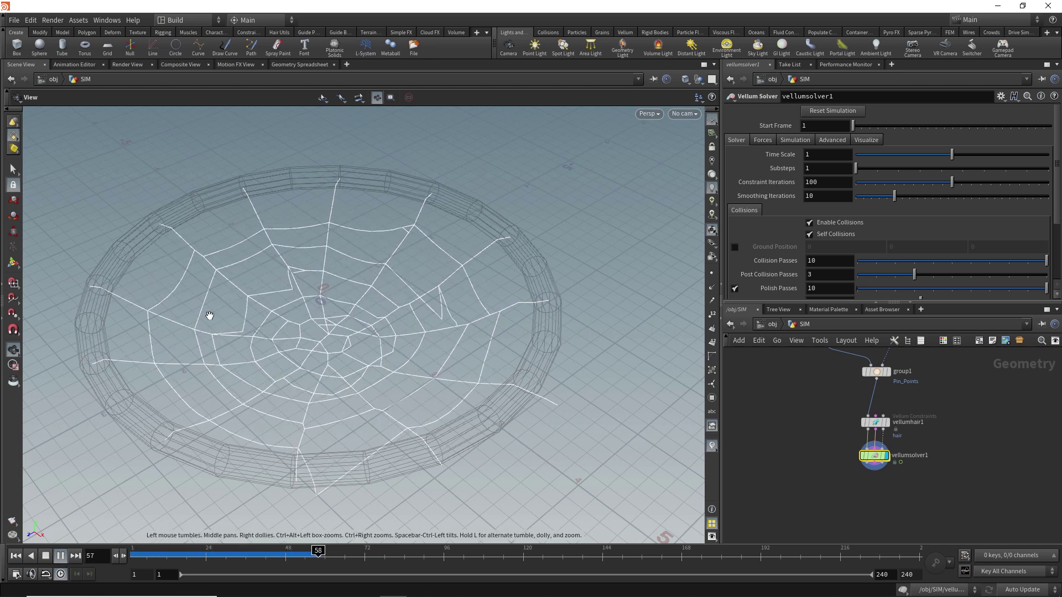
left_click_drag(396, 315, 419, 308)
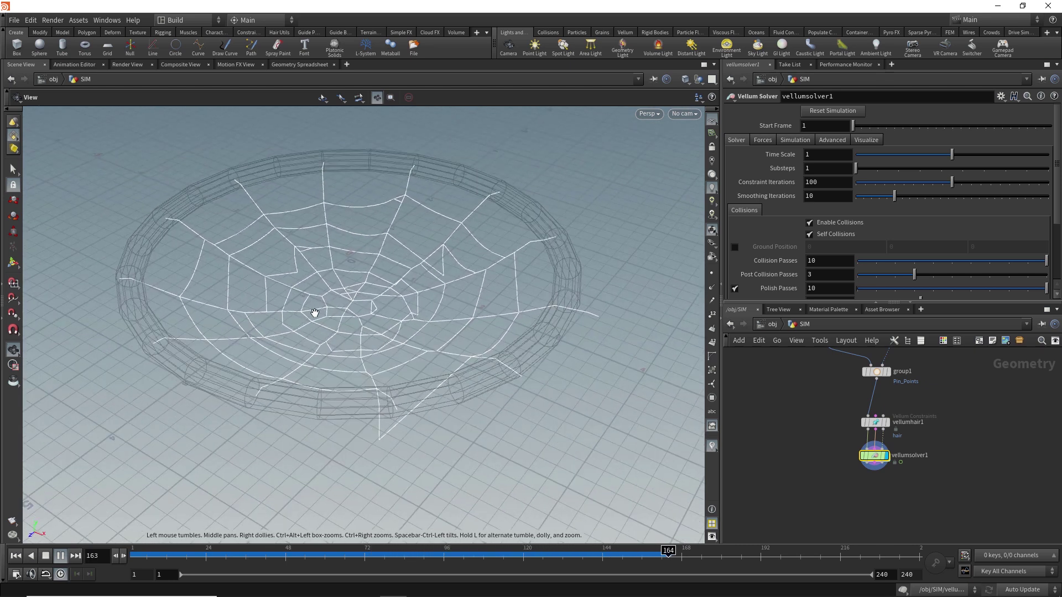
Rewind to frame 1 and set vellumhair1's stretch Rest Length Scale to .4.
left_click(60, 555)
left_click(17, 555)
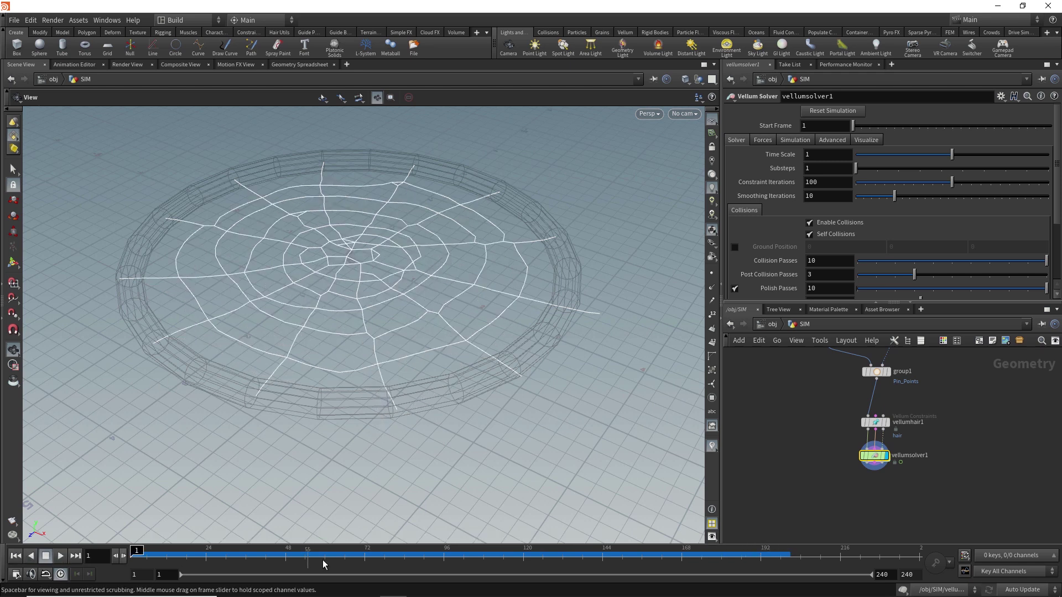
left_click(877, 423)
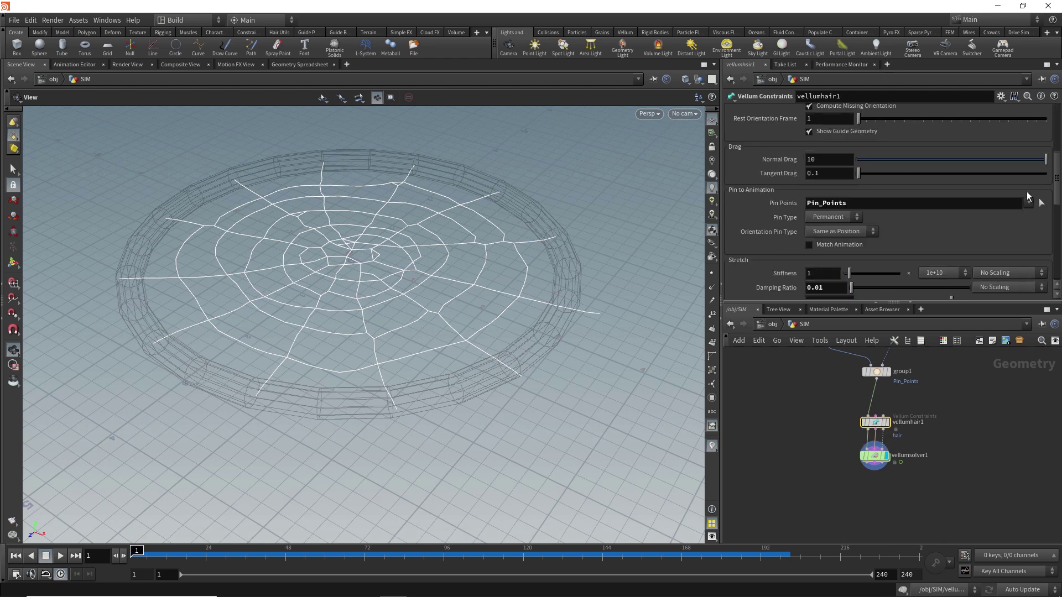
scroll(775, 190, "down", 3)
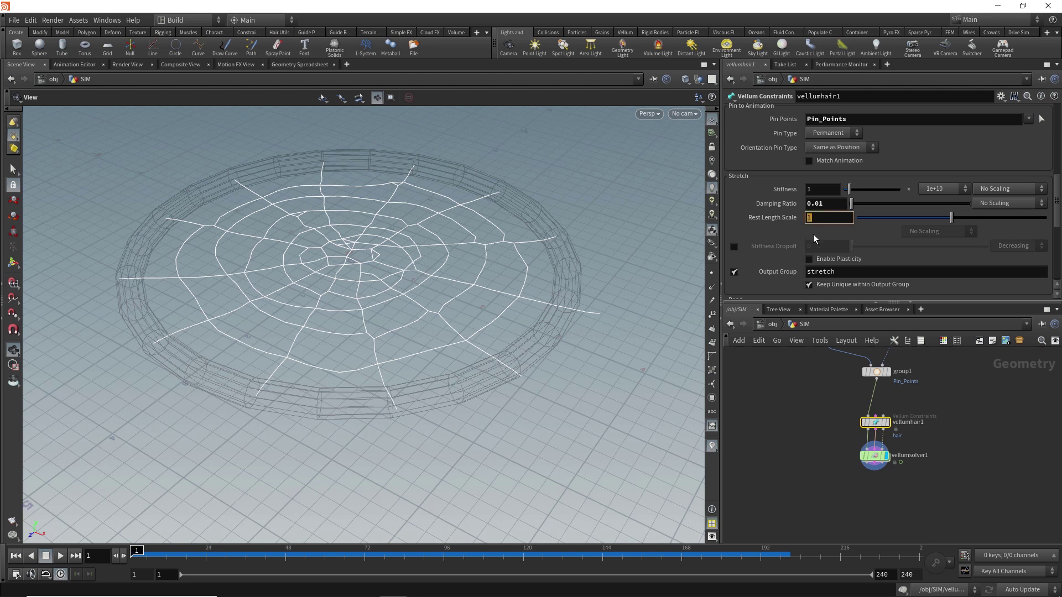
type(".4")
key("Return")
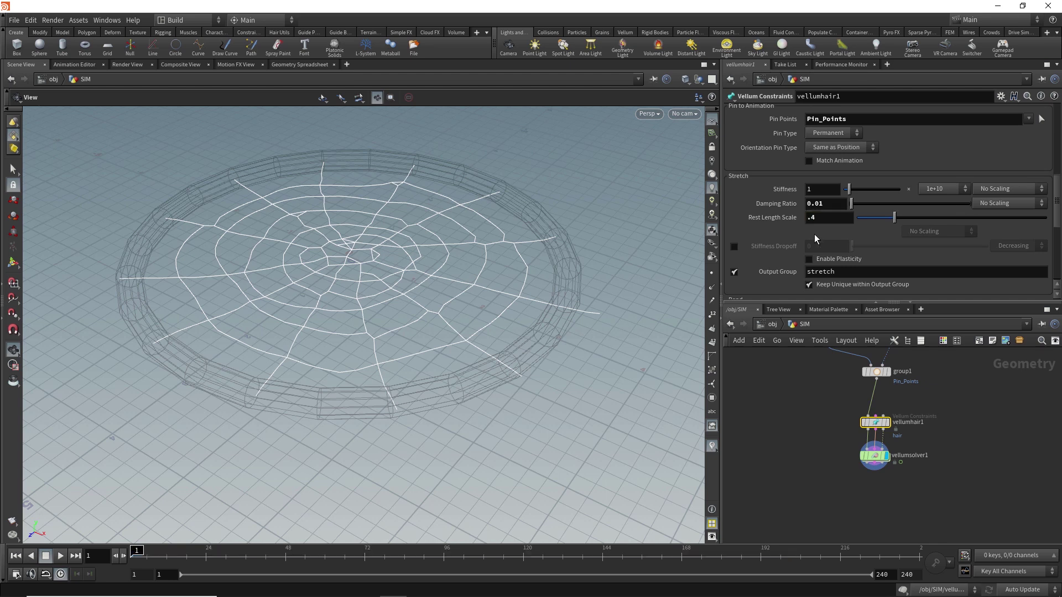
Replay the now-taut web simulation, then stop and rewind to frame 1.
left_click(60, 556)
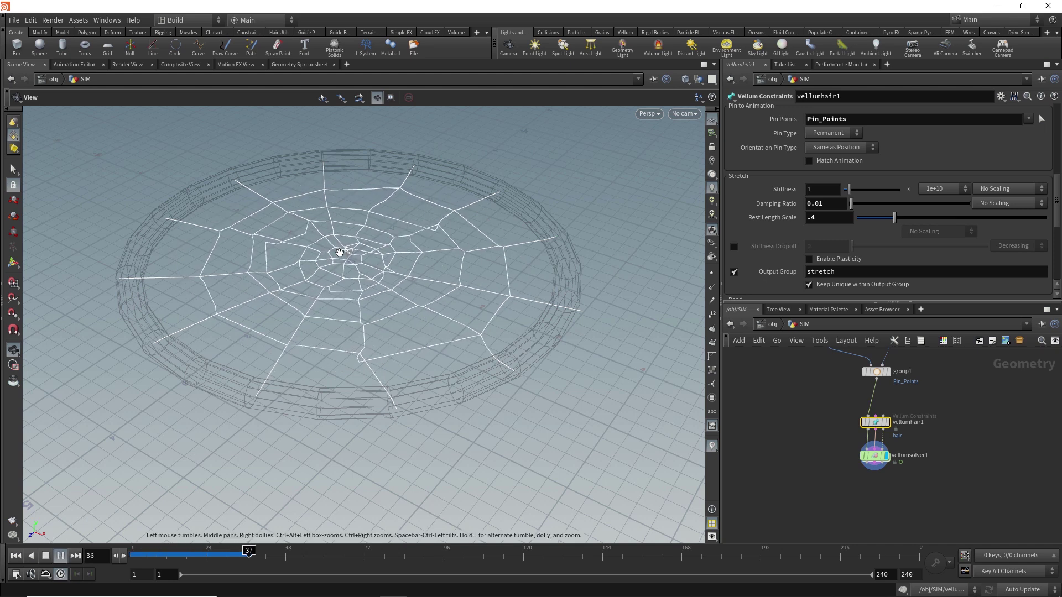
left_click_drag(364, 343, 402, 318)
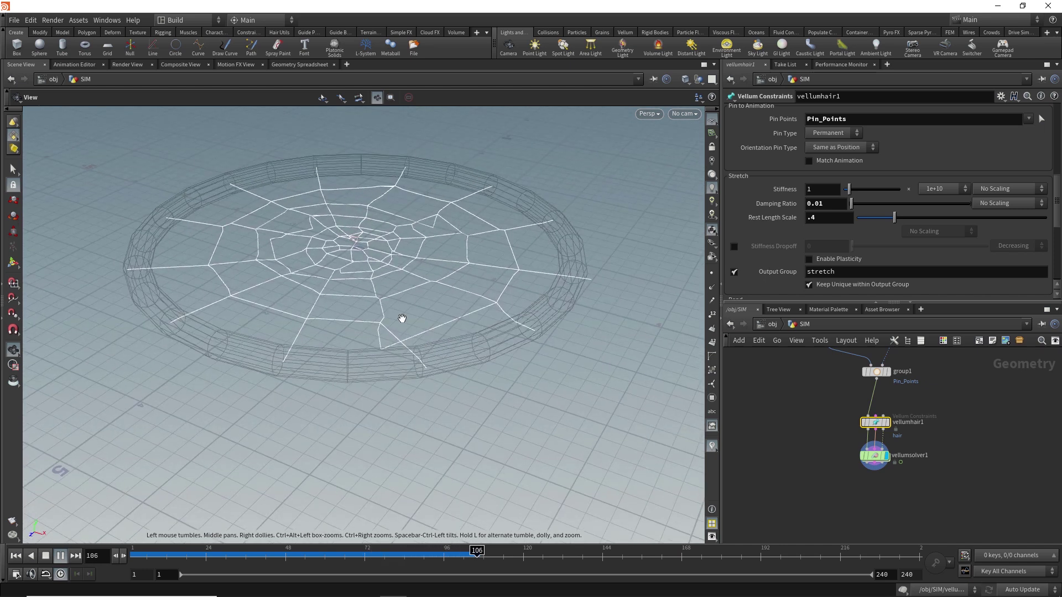
left_click(61, 556)
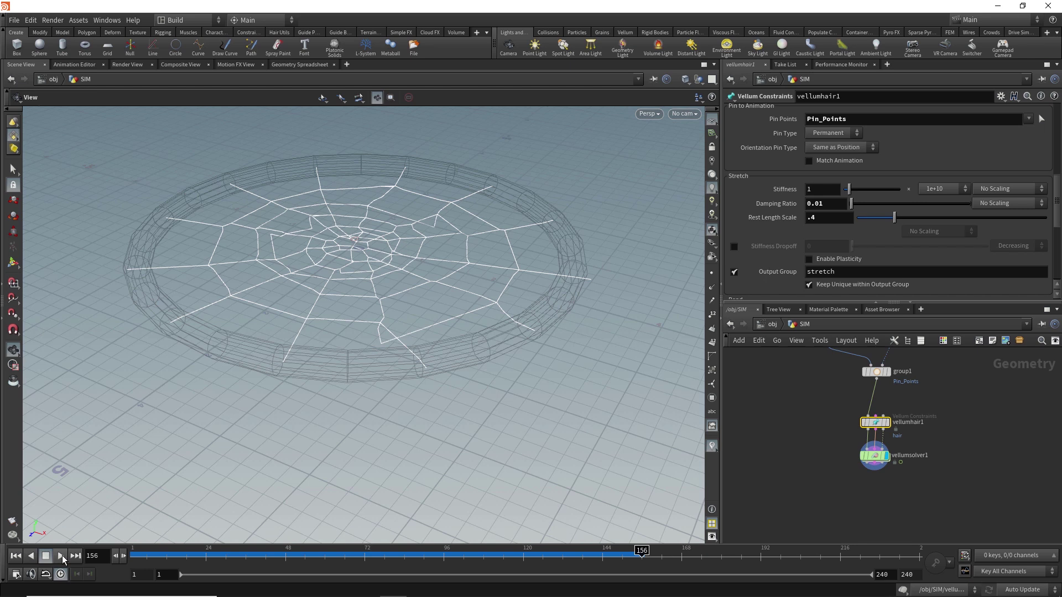
left_click(15, 556)
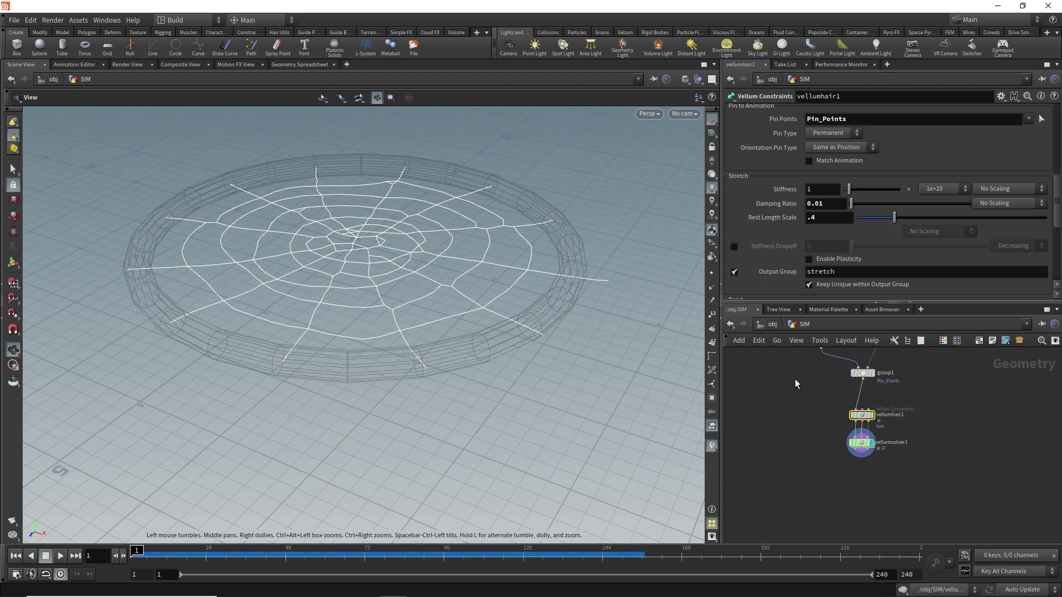
middle_click_drag(799, 446, 801, 531)
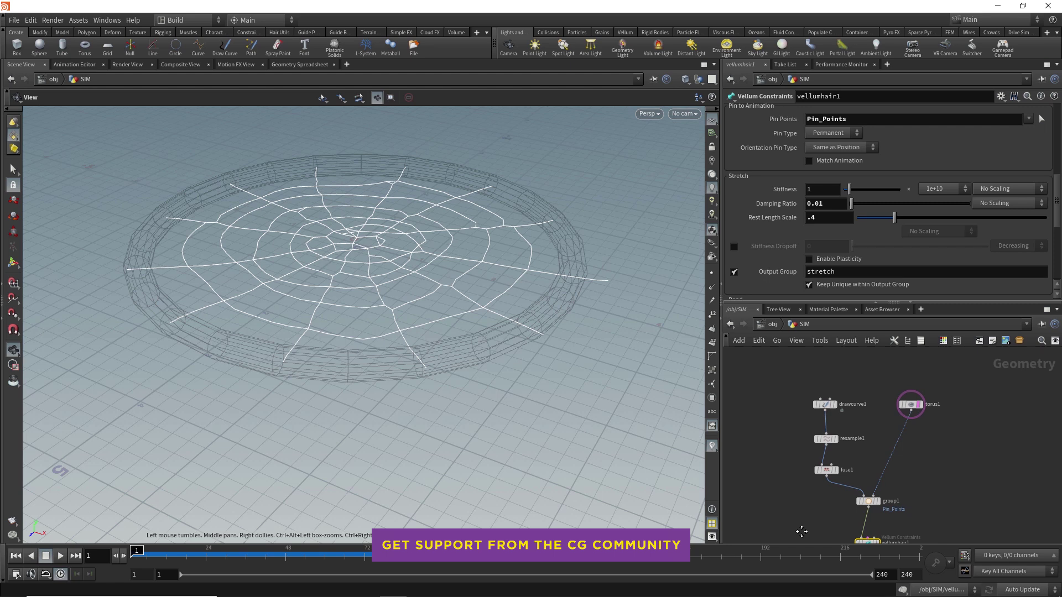
Show the web's points and lower resample1's segment Length to 0.07.
left_click(836, 441)
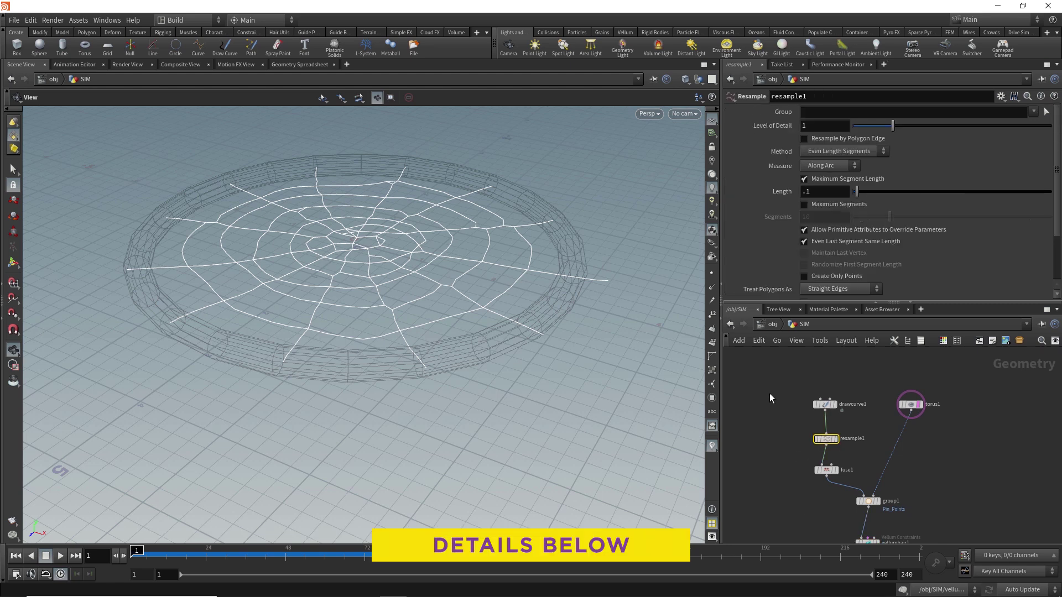
left_click(712, 273)
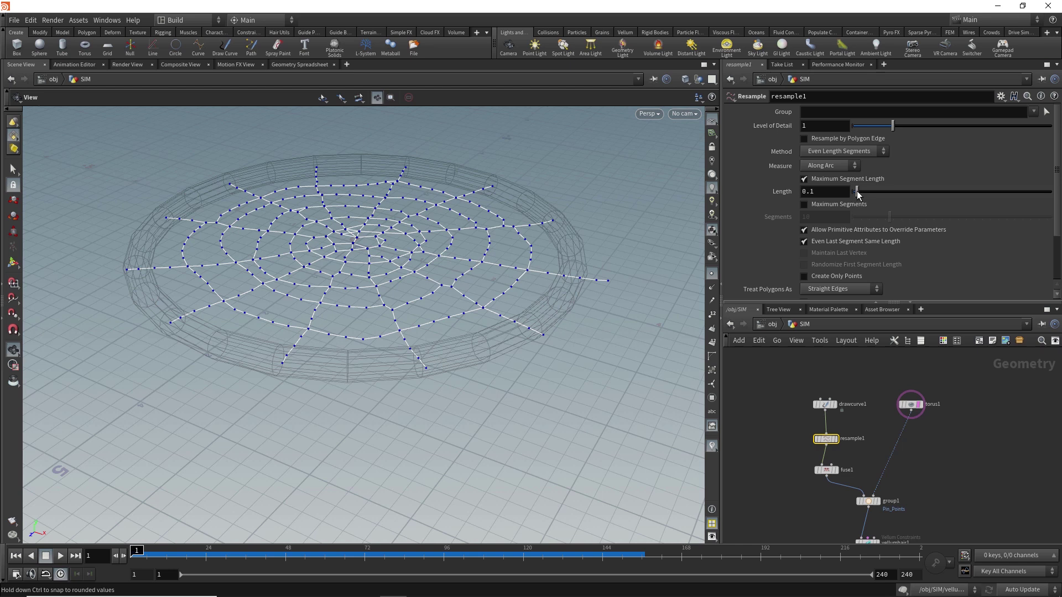
left_click_drag(858, 194, 856, 195)
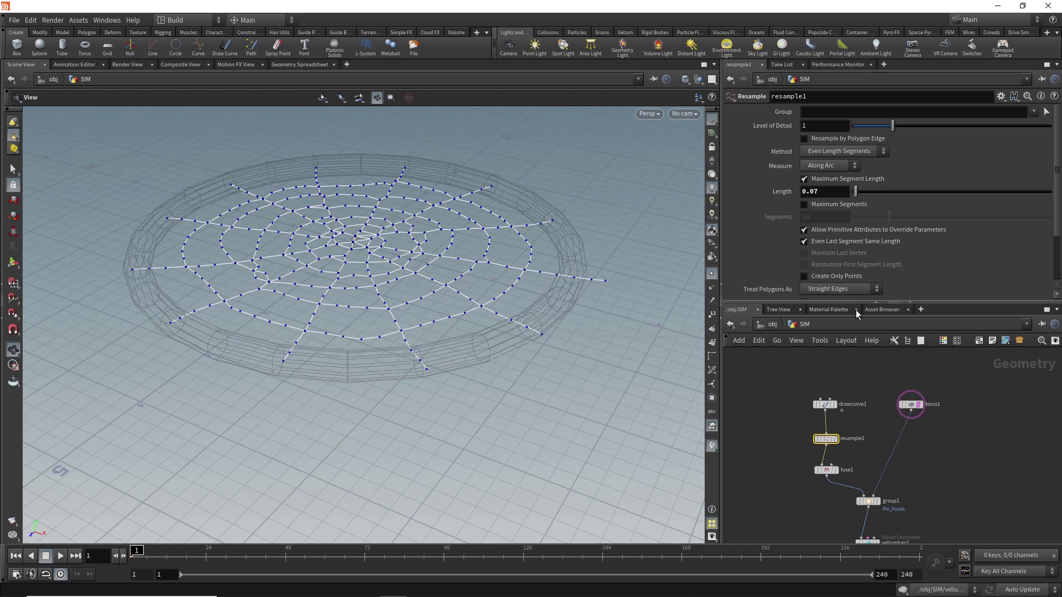
Test a lower fuse1 snap distance with points hidden, playing to frame 39, then rewind.
left_click(835, 474)
left_click_drag(942, 191, 945, 194)
middle_click_drag(781, 486, 783, 356)
left_click(711, 274)
left_click(61, 557)
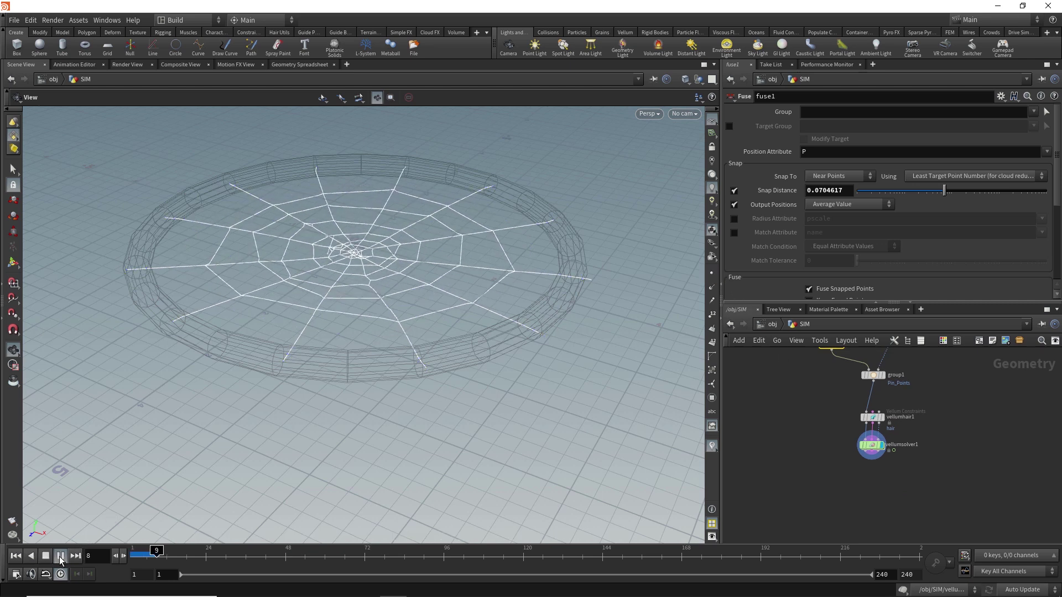
left_click(61, 557)
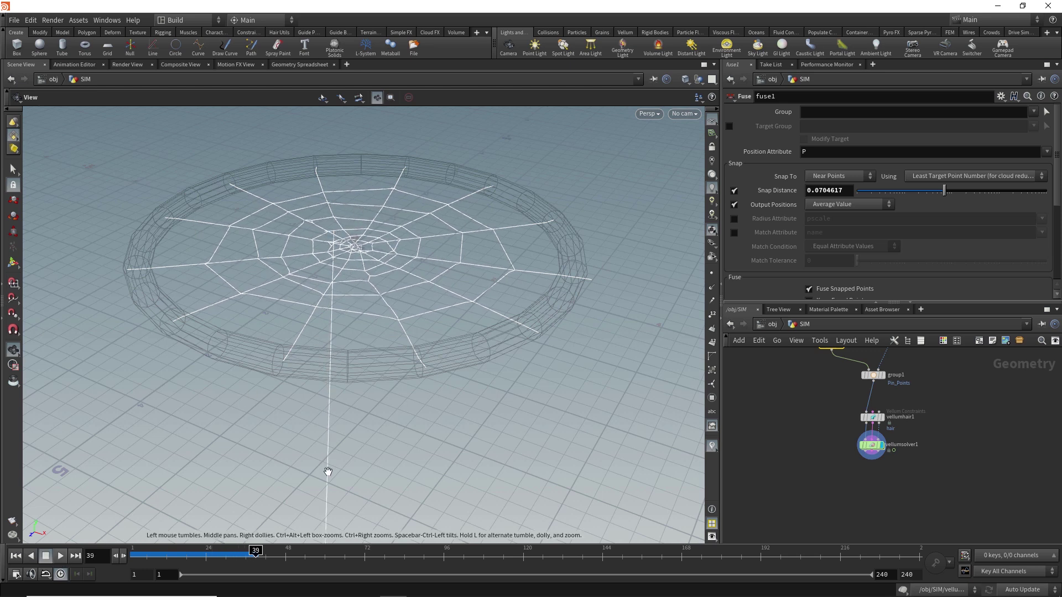
middle_click_drag(824, 394, 828, 430)
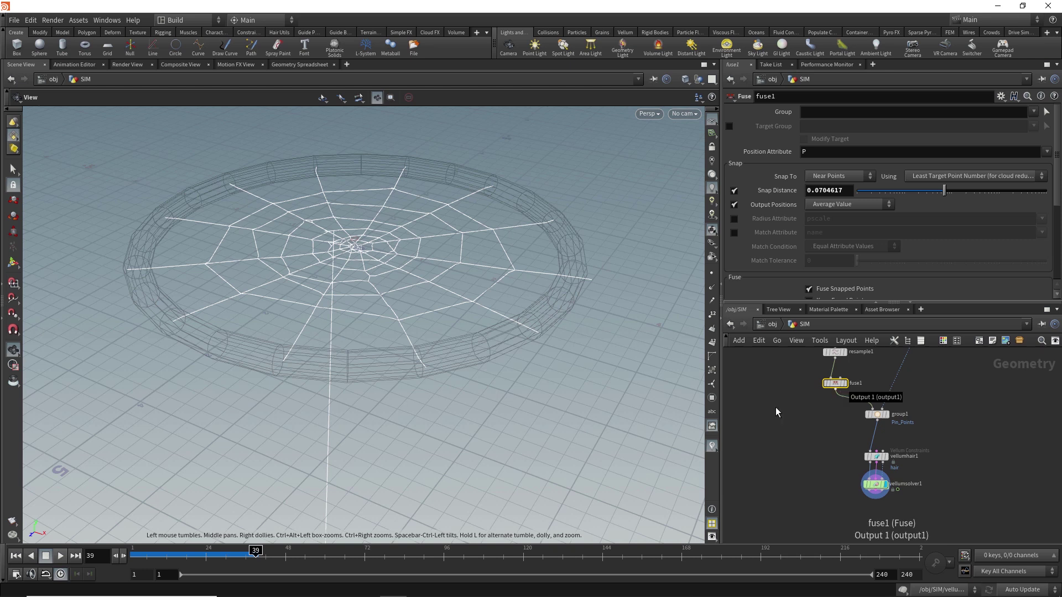
left_click(15, 555)
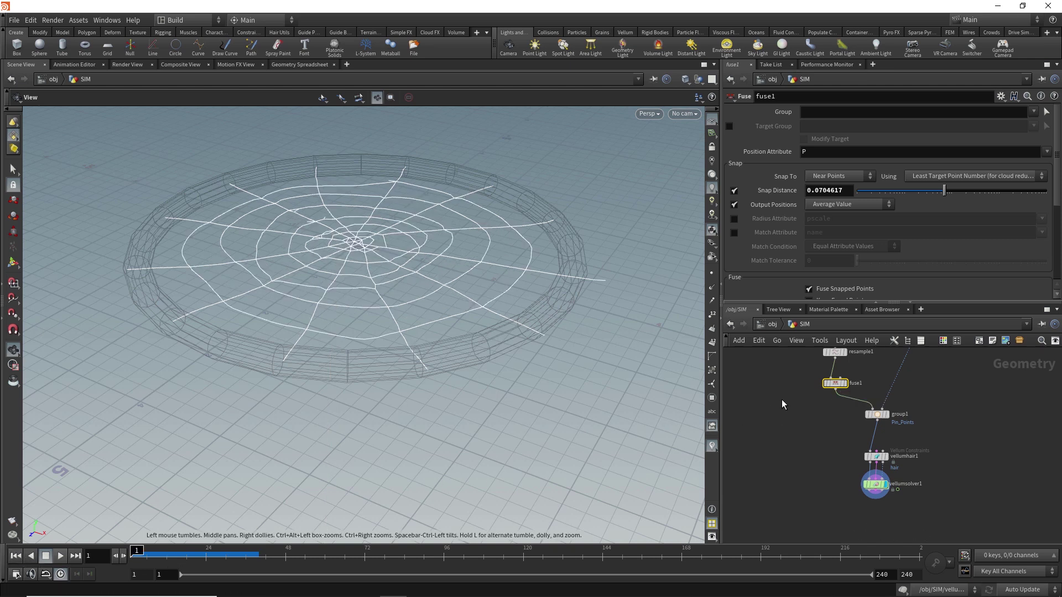
Set the fuse snap distance to 0.1, then replay and rewind the simulation.
left_click(951, 190)
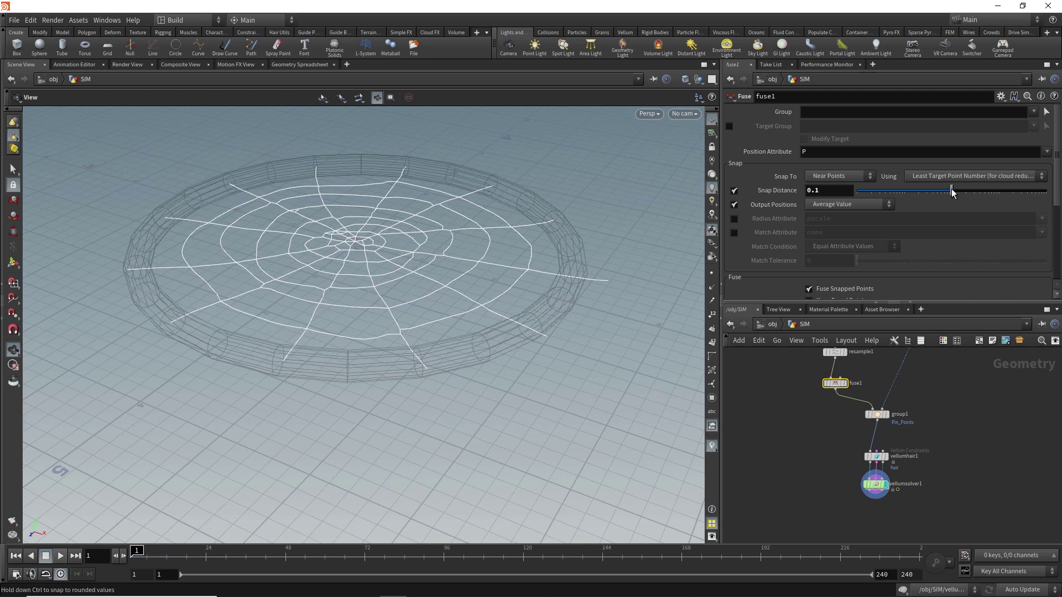
left_click(60, 556)
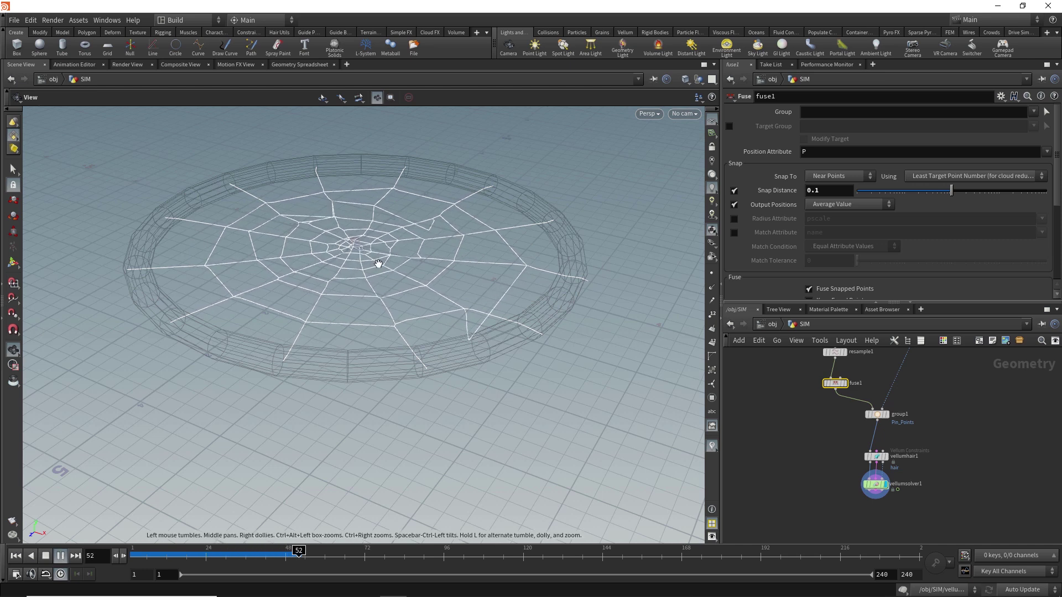
left_click(60, 556)
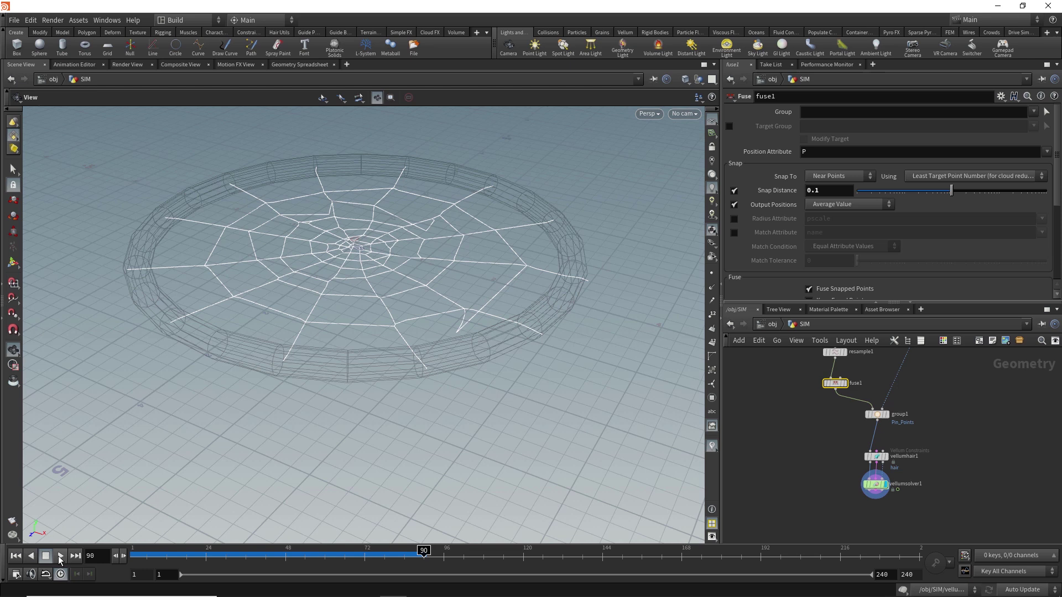
left_click(16, 556)
left_click_drag(368, 247, 387, 303)
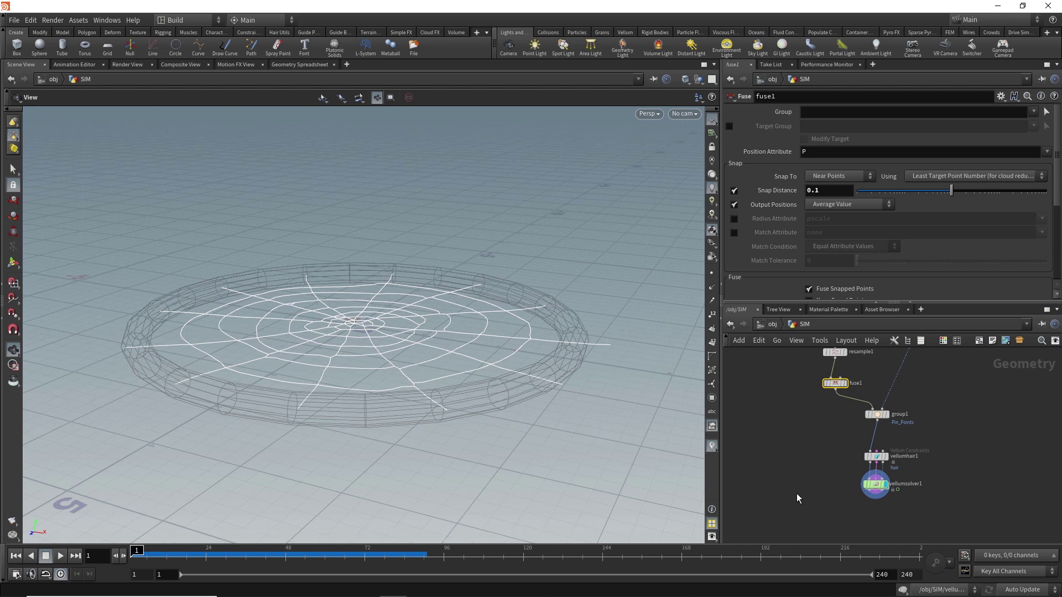
Delete vellumsolver1 and frame all nodes in the network.
left_click_drag(844, 473, 893, 502)
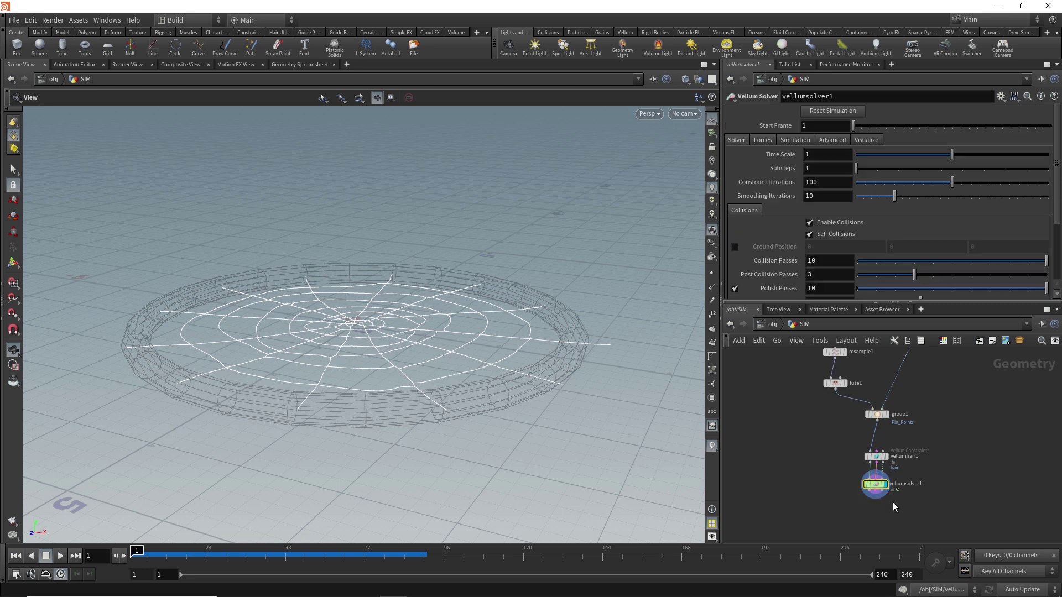
key("Delete")
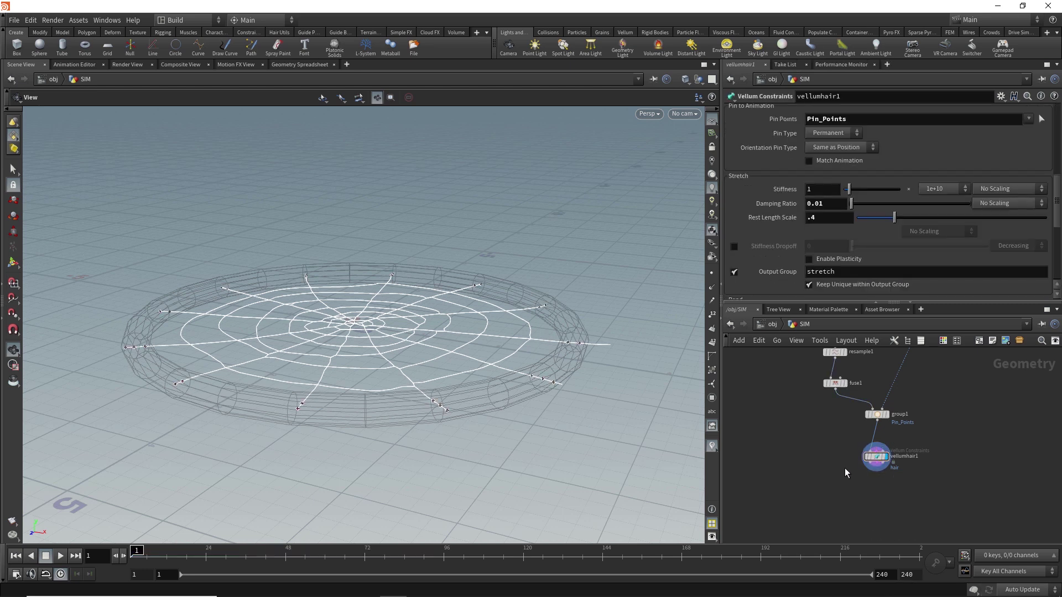
key("h")
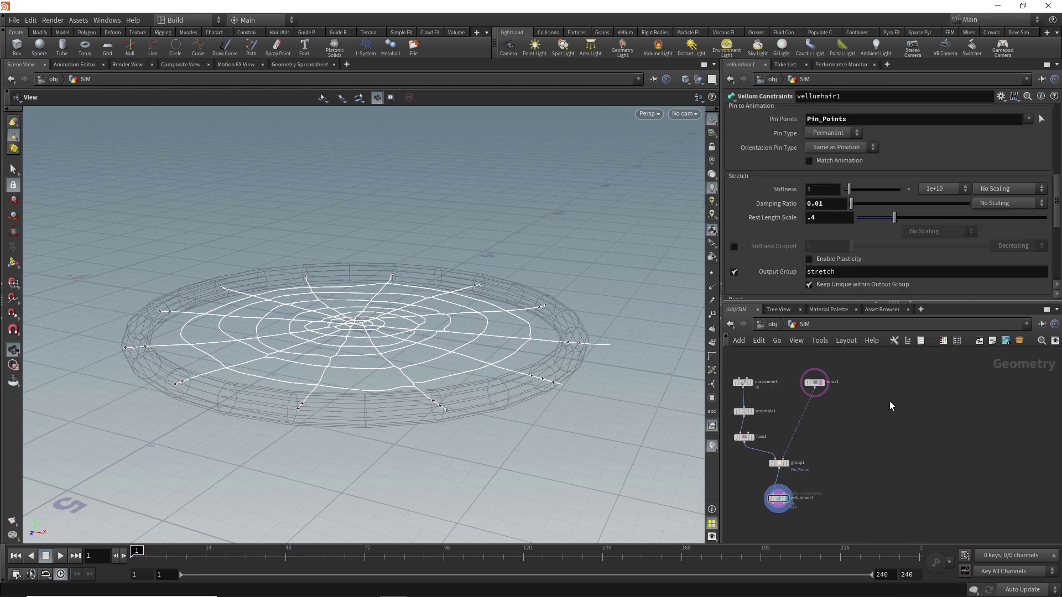
Add a Template Body test geometry node and display it in the viewport.
key("Tab")
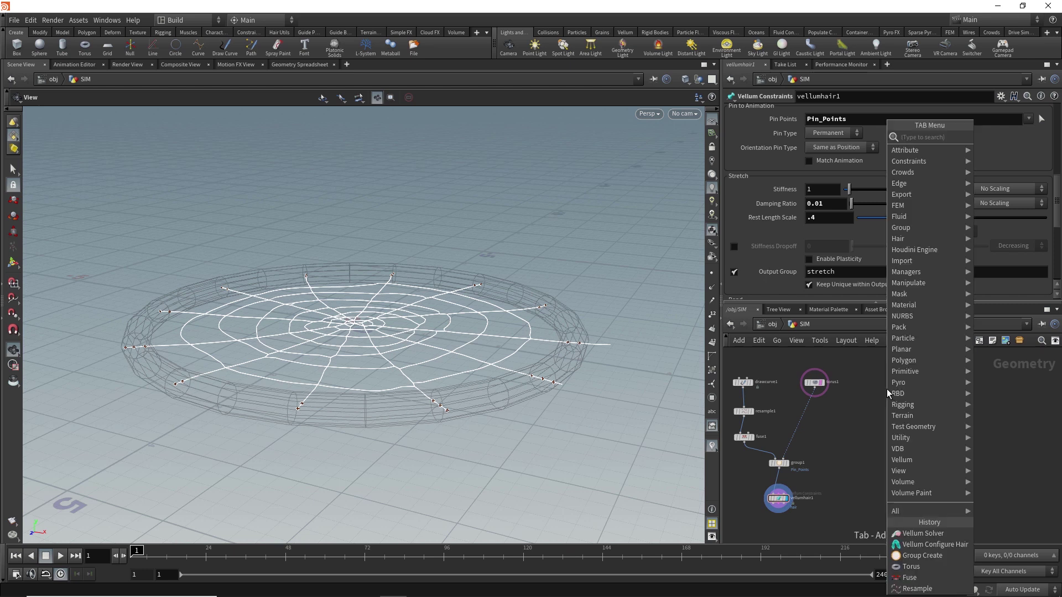
mouse_move(902, 429)
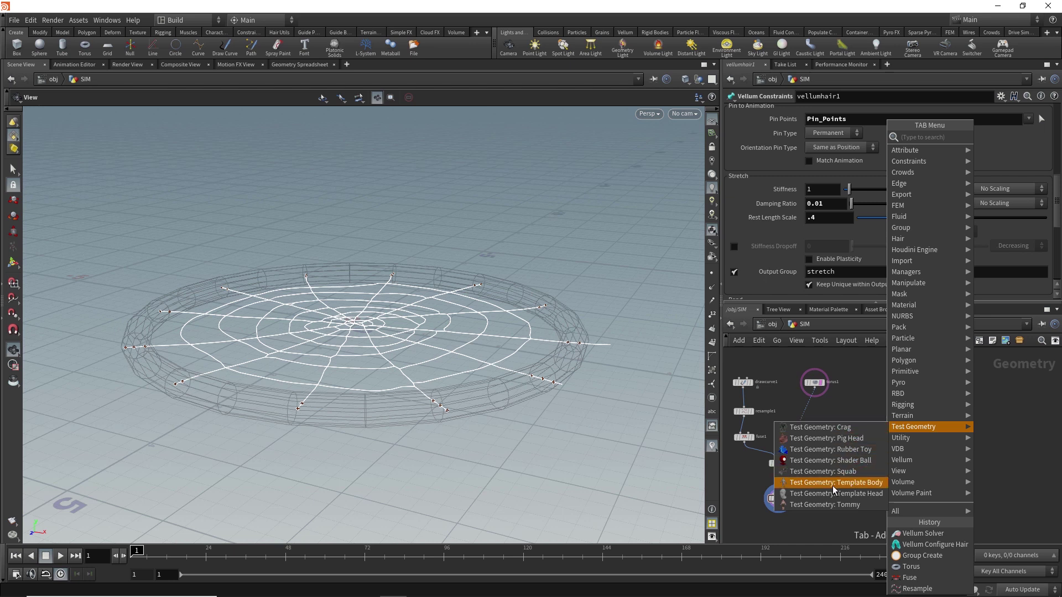
left_click(866, 486)
left_click(900, 398)
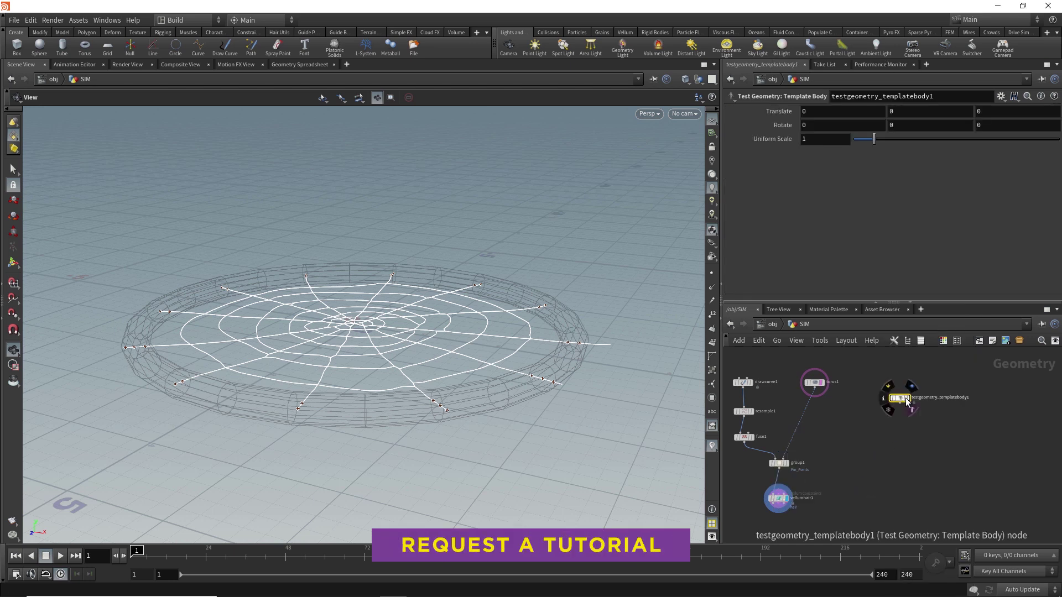
left_click(908, 402)
scroll(426, 177, "up", 5)
scroll(348, 302, "up", 5)
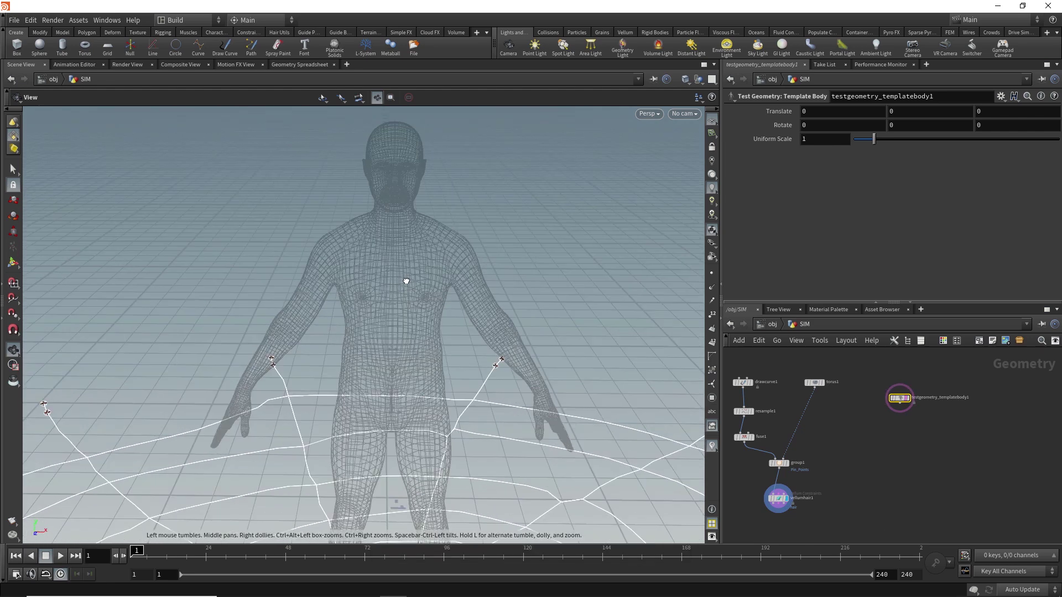
left_click(907, 398)
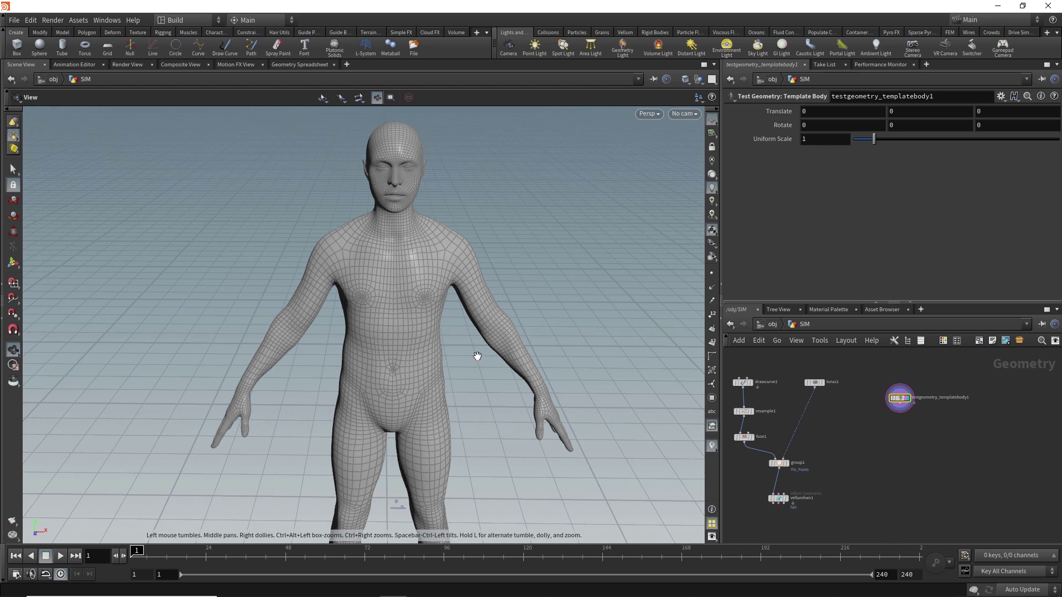
Add a Remesh node after the Template Body and display it.
left_click(901, 406)
key("Tab")
type("reme")
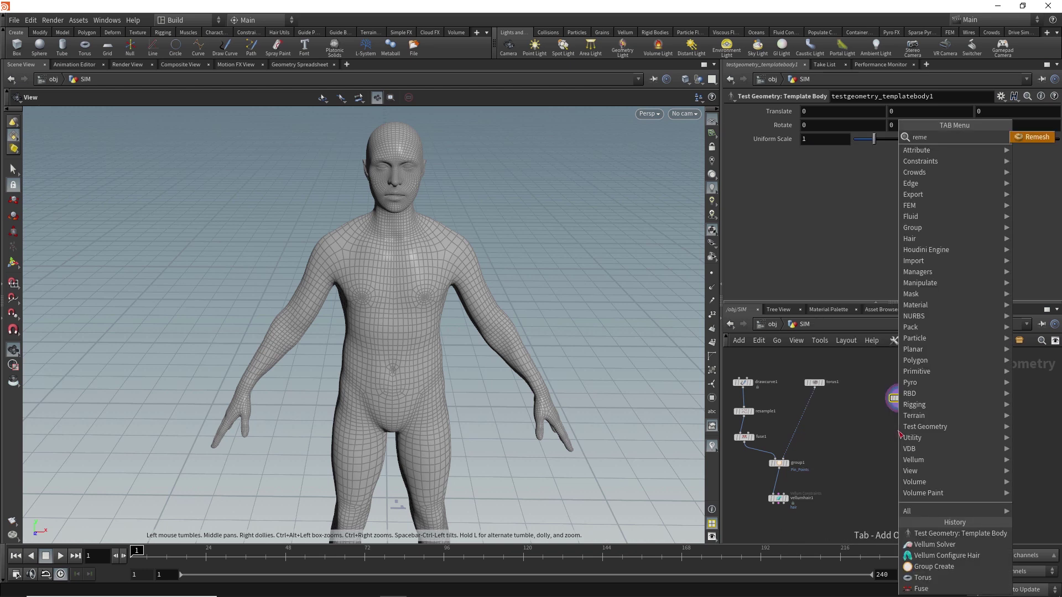
key("Return")
left_click(899, 435)
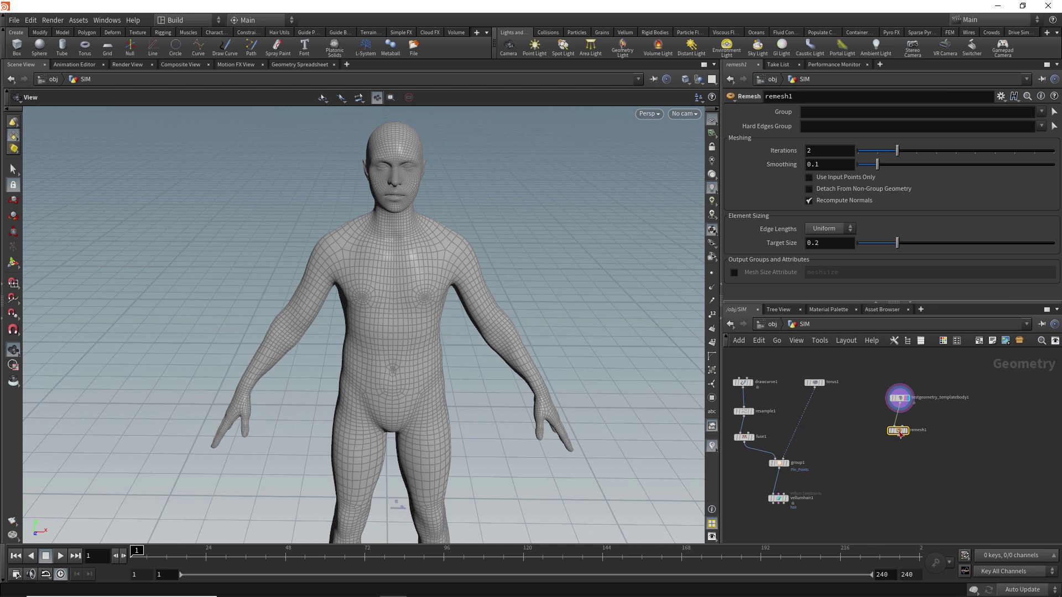
left_click(907, 435)
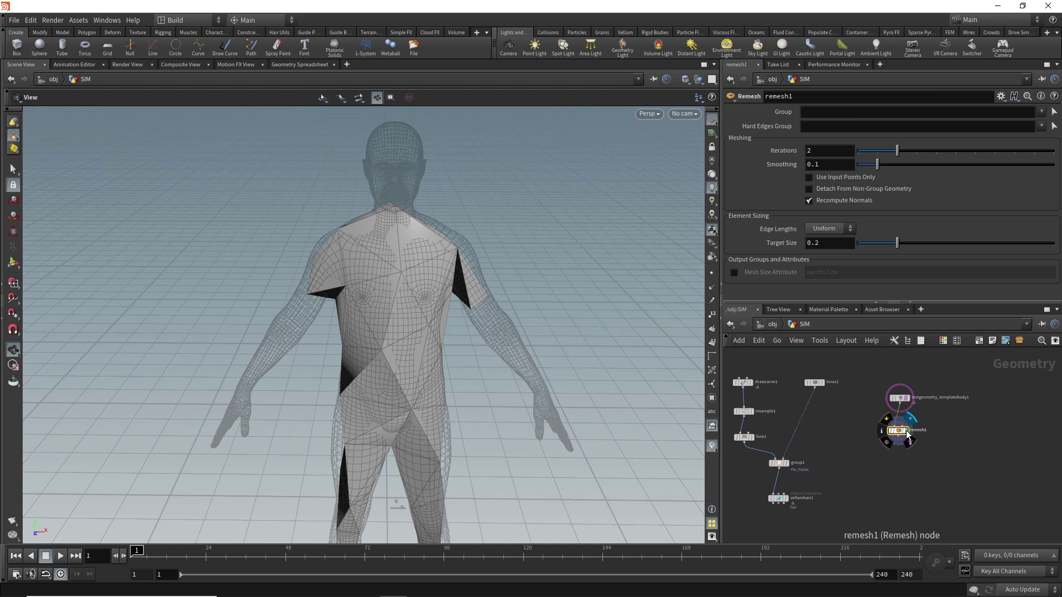
Set the Remesh Target Size to .085 and turn off the original body's overlay.
left_click_drag(897, 244, 878, 243)
left_click(830, 244)
type(".")
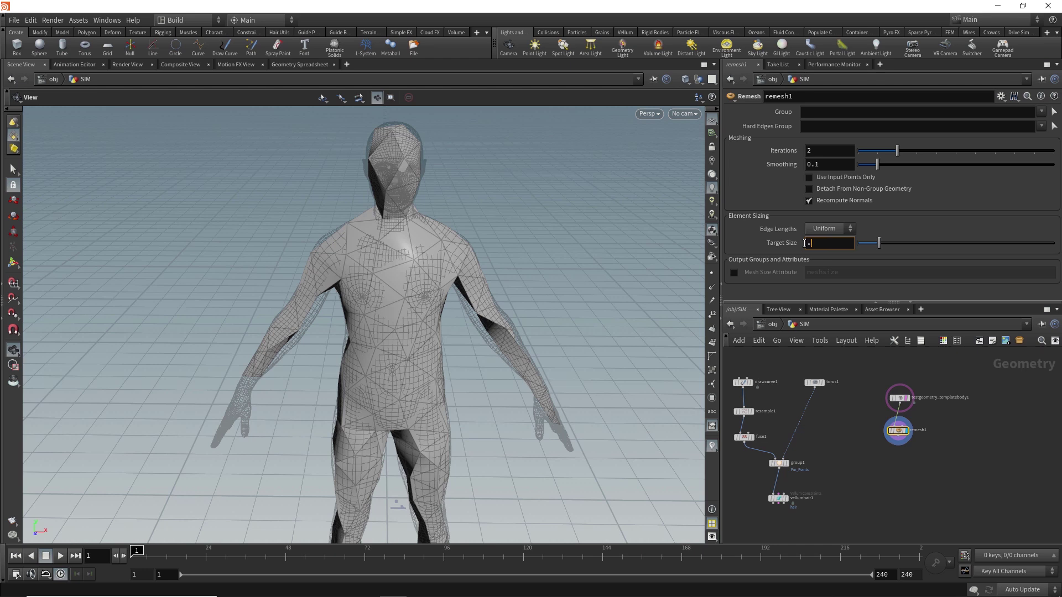
type("085")
key("Return")
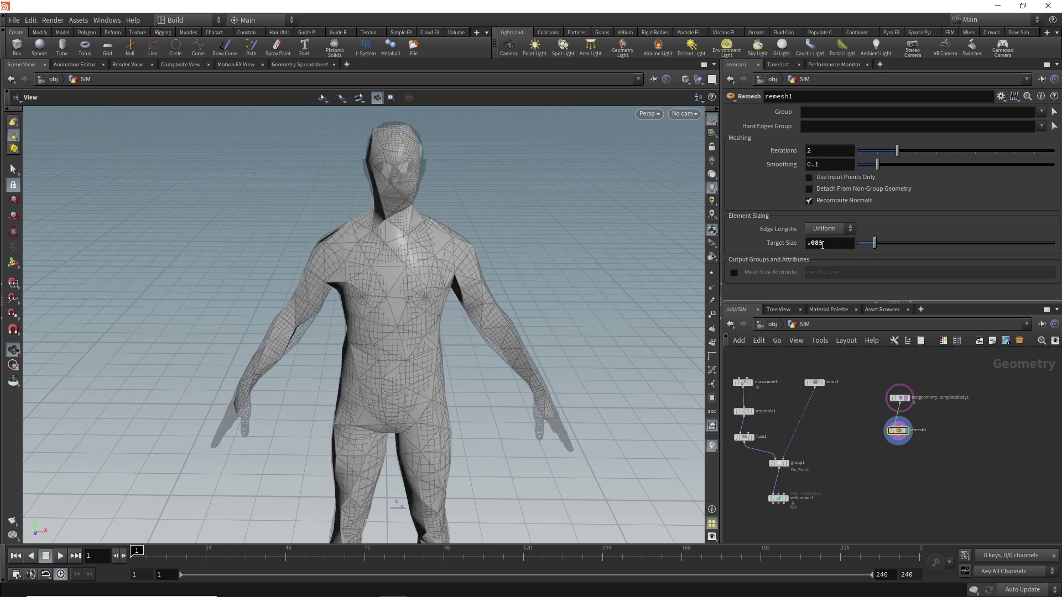
right_click_drag(398, 267, 363, 347)
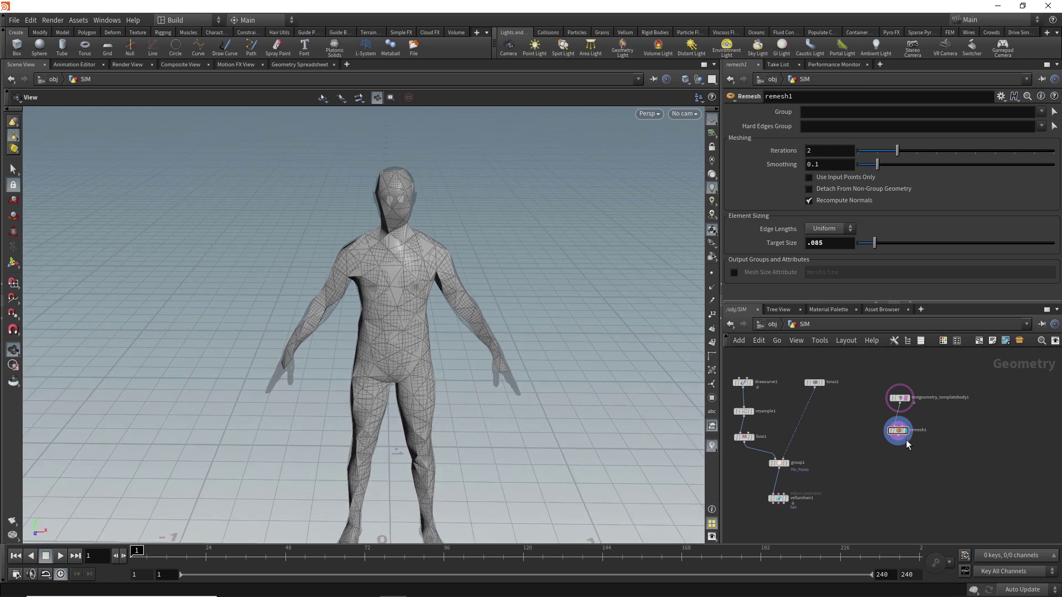
left_click(907, 403)
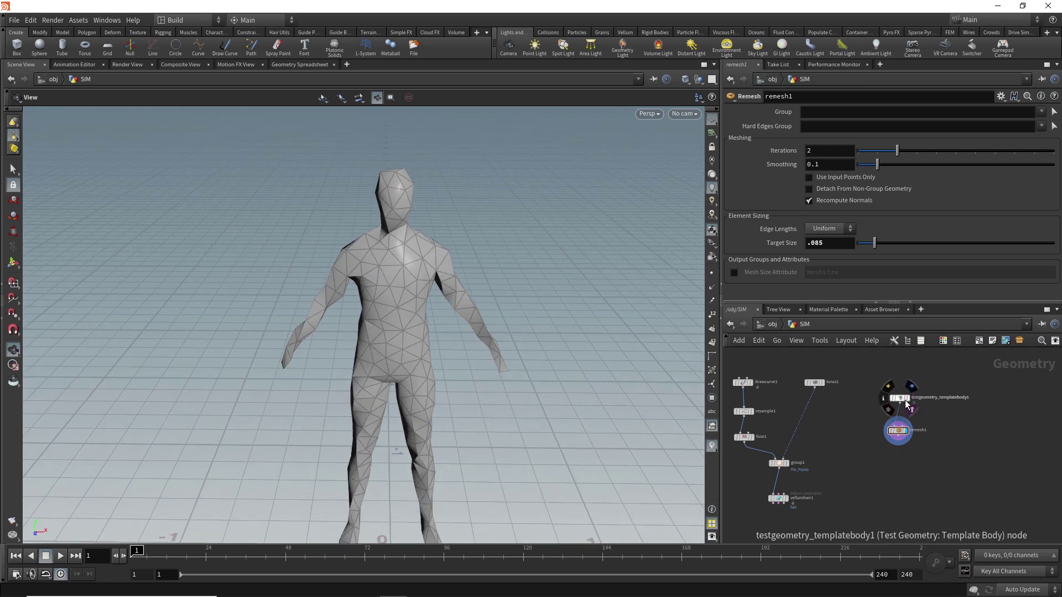
left_click_drag(403, 400, 428, 343)
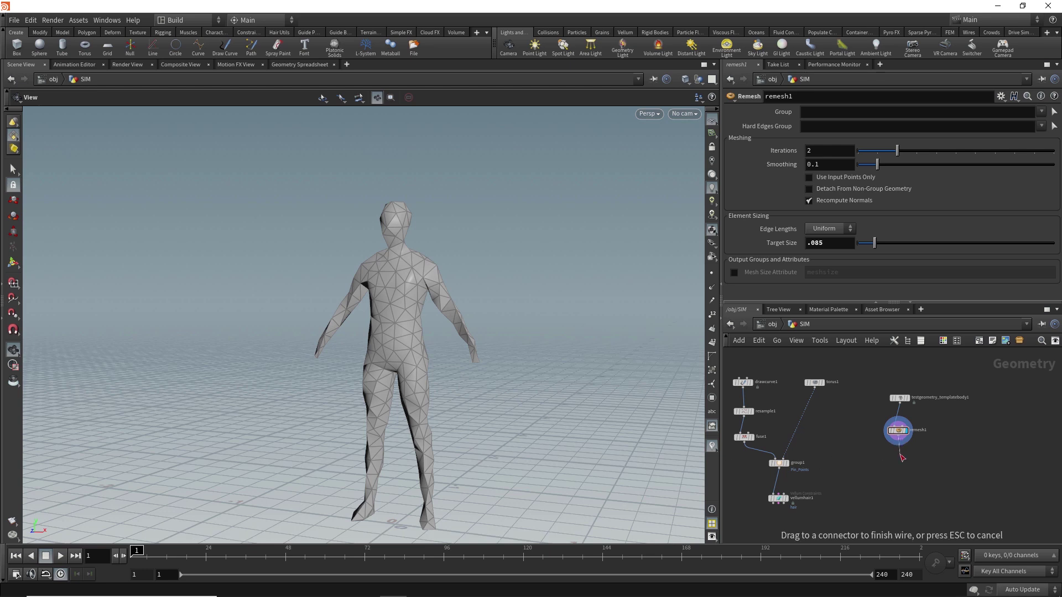
Add a Transform node below remesh1.
key("Tab")
type("transform")
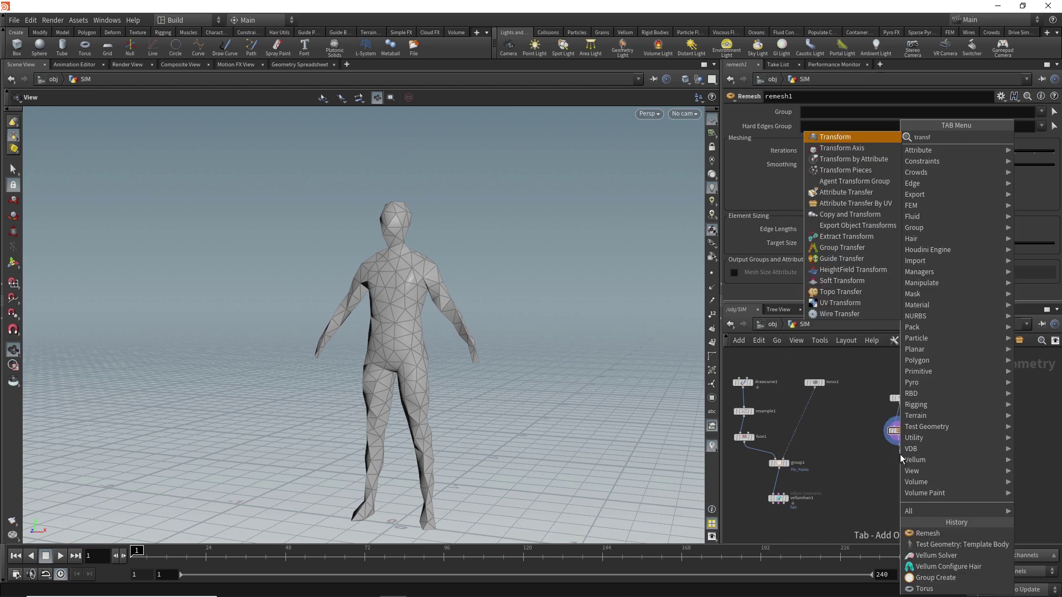
key("Return")
left_click(900, 453)
mouse_move(906, 453)
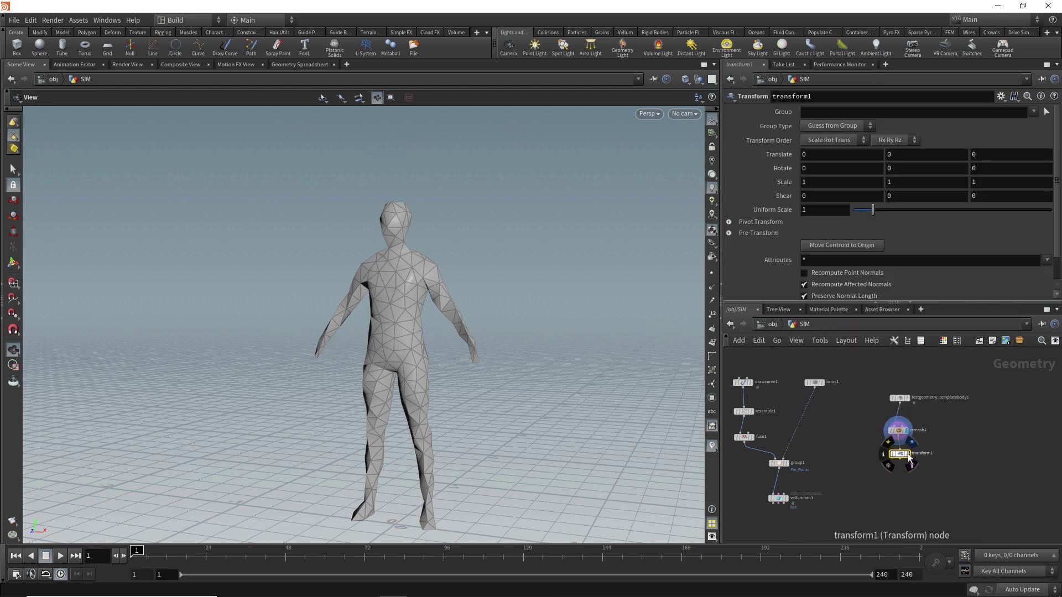
mouse_move(784, 499)
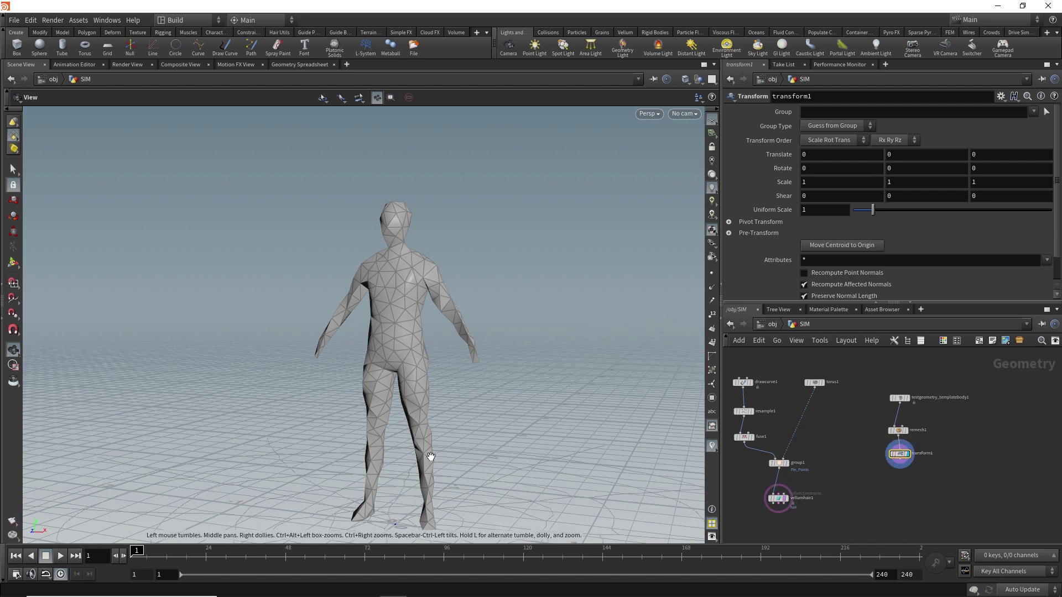
left_click_drag(442, 332, 456, 342)
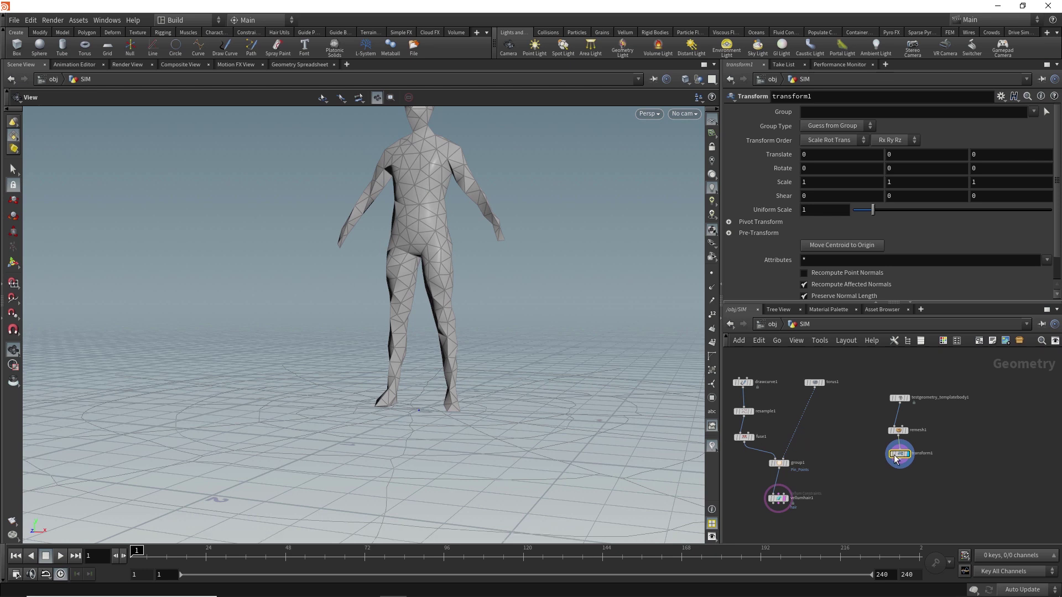
mouse_move(896, 459)
Set the Transform's Uniform Scale to .5, then to .3.
double_click(805, 209)
type(".5")
key("Return")
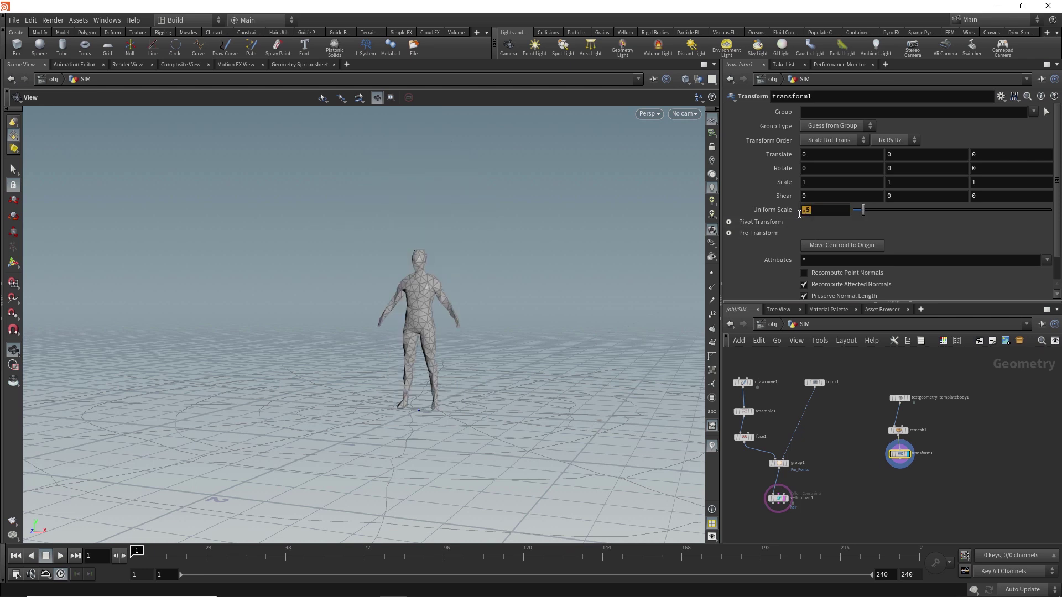
double_click(800, 212)
type(".3")
key("Return")
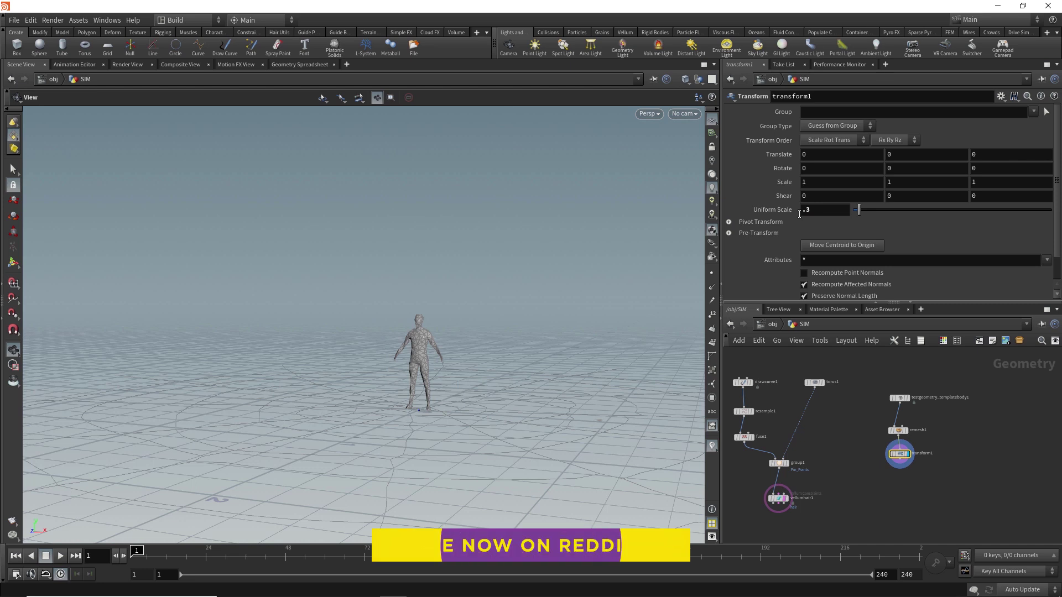
Set Rotate X to 90, then reset Rotate Y to 0 after an interactive try.
double_click(807, 171)
type("90")
key("Return")
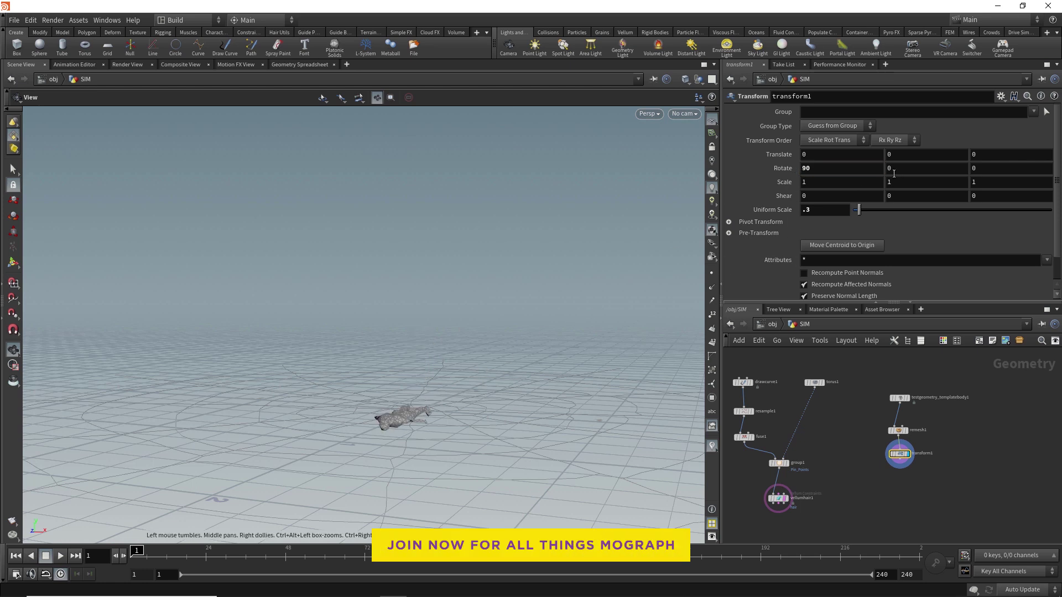
middle_click_drag(894, 173, 21, 175)
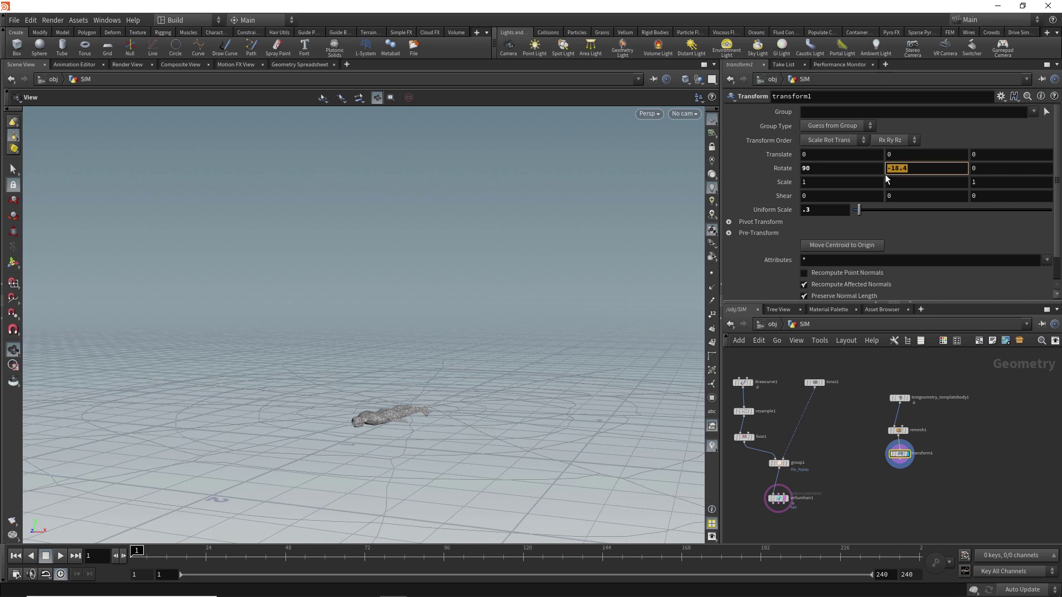
key("Return")
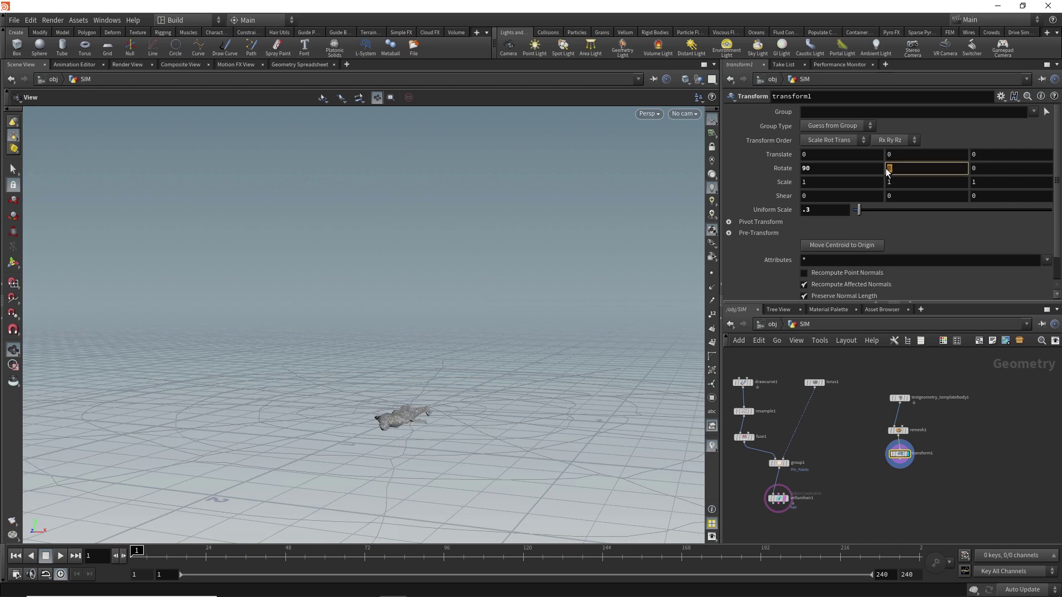
Enter $F*10 in Rotate Y, preview the spin, and return to frame 1.
left_click(884, 168)
type("$F")
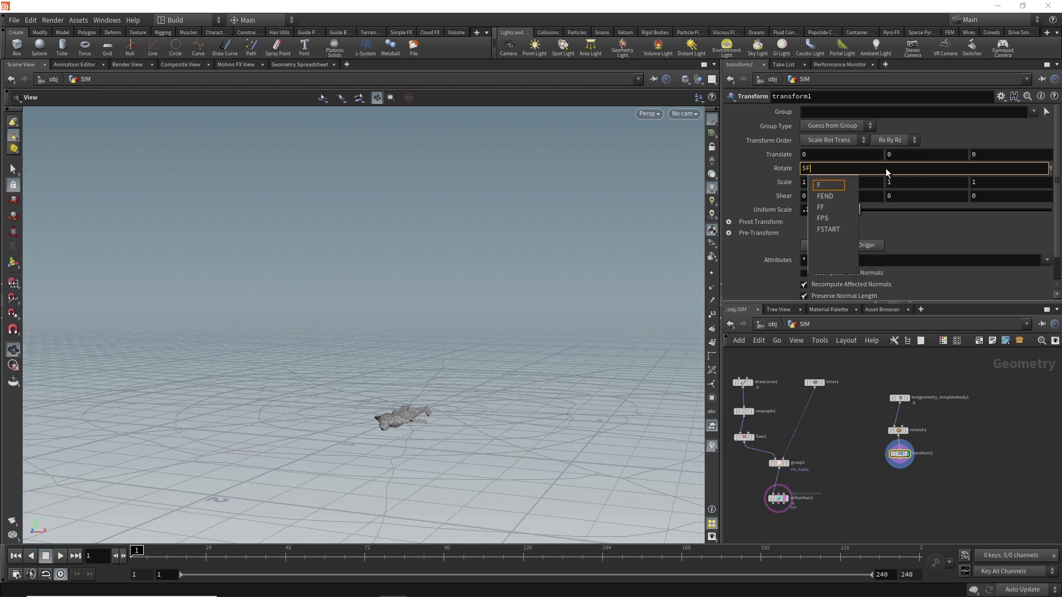
type("*10")
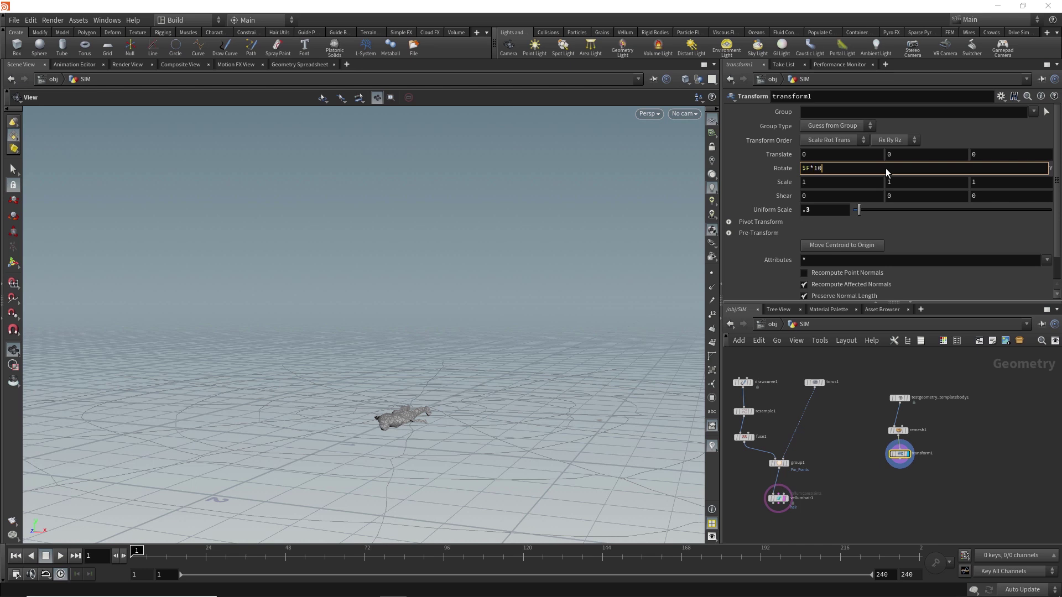
key("Return")
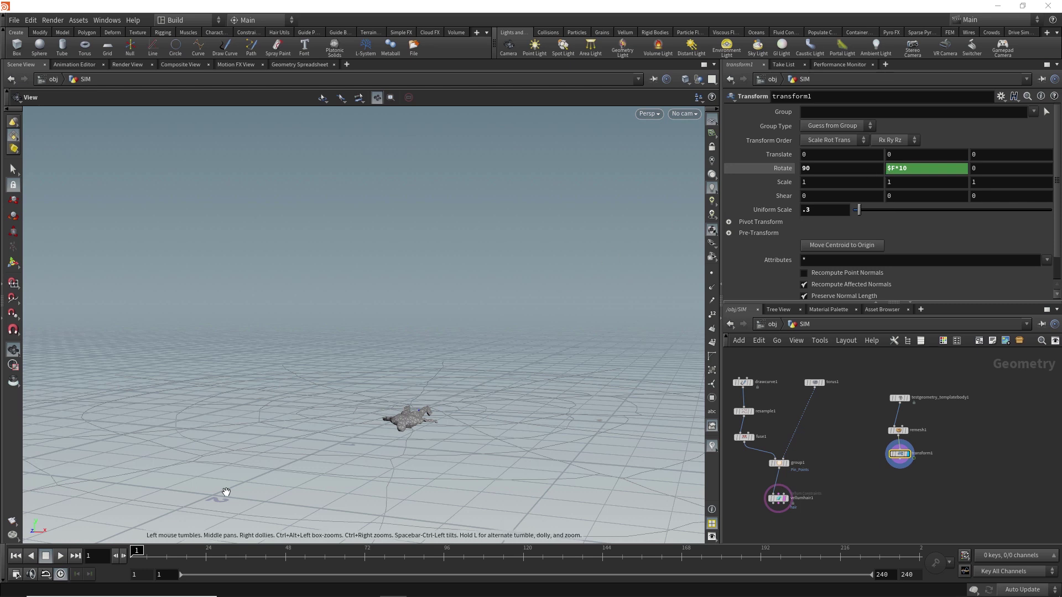
left_click(60, 555)
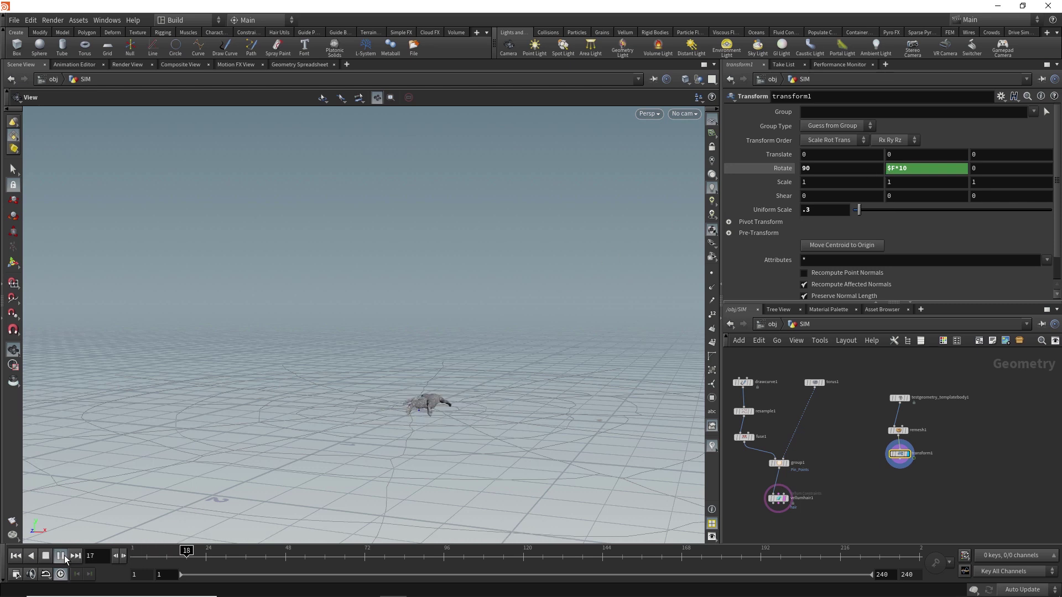
left_click(64, 555)
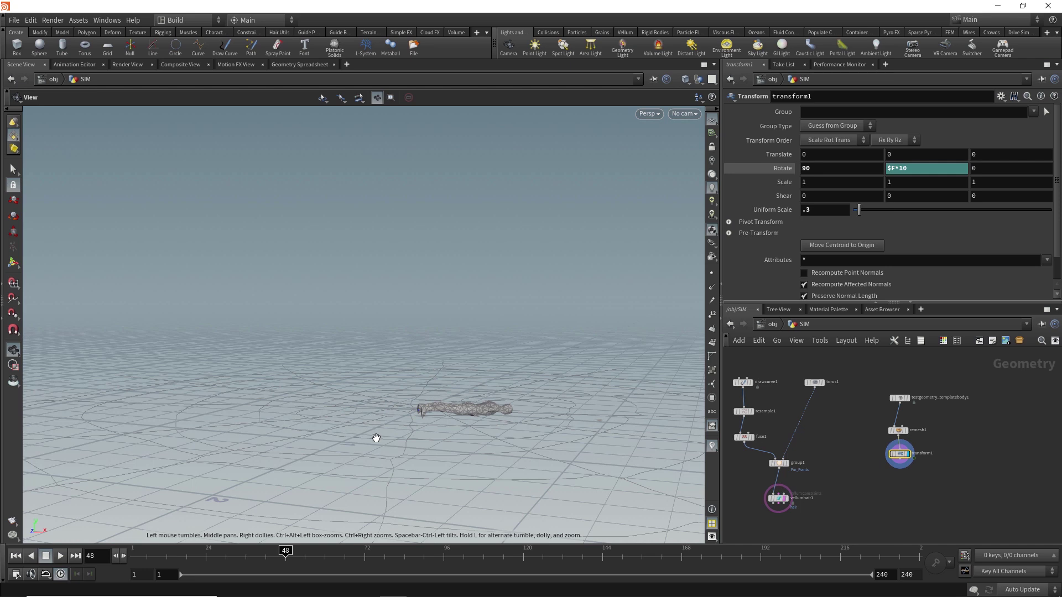
left_click(16, 556)
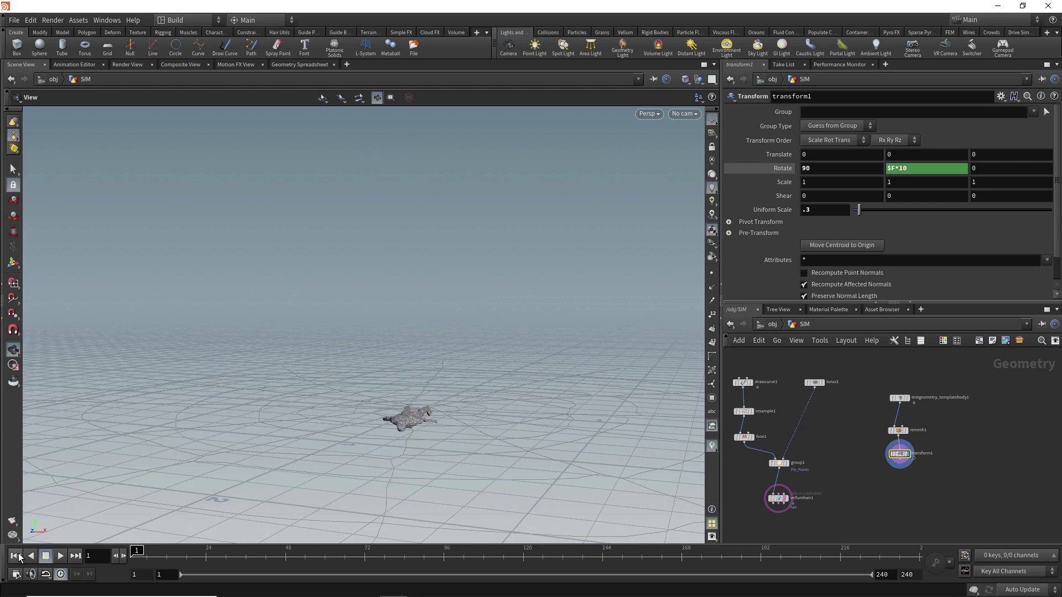
Add a Vellum Strut Softbody constraint setup wired from the Transform output.
left_click_drag(899, 469, 902, 494)
type("vellum soft")
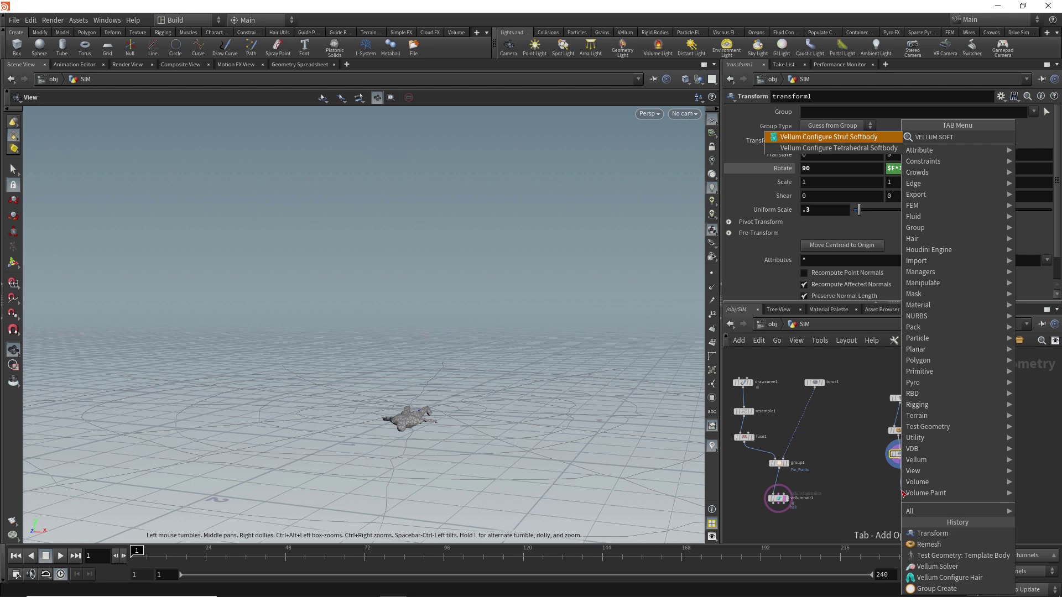
key("Return")
Select vellumcloth1 and enter .0001 as its Set Uniform Mass value.
scroll(904, 504, "up", 3)
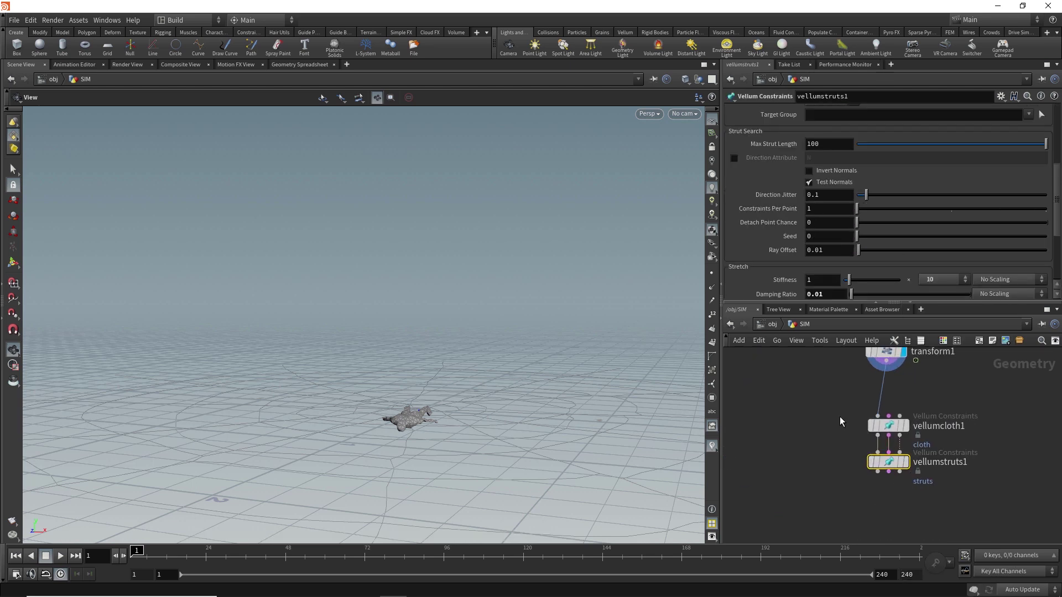
left_click_drag(840, 416, 923, 434)
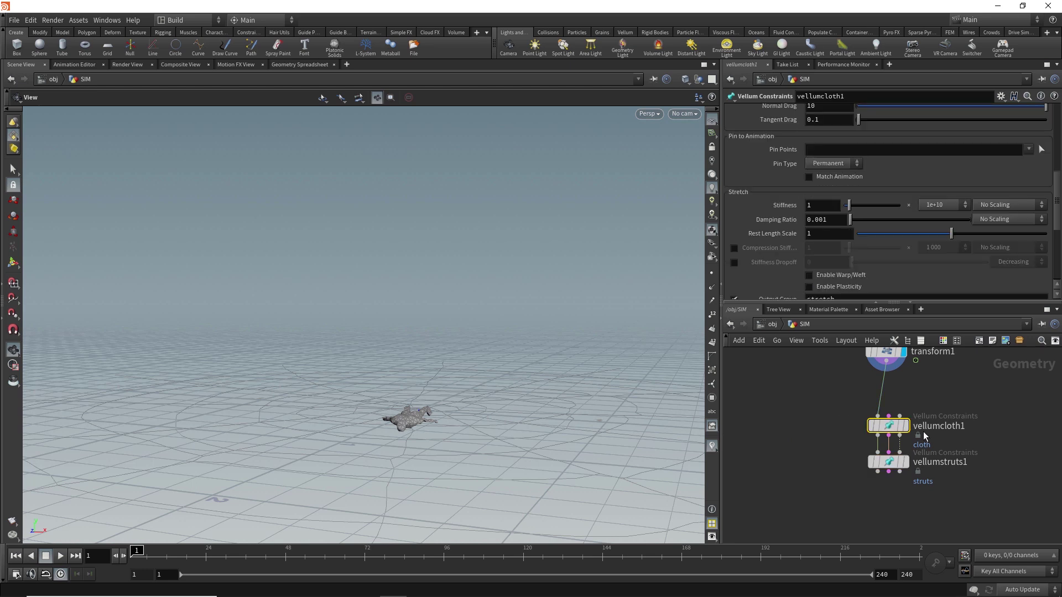
scroll(996, 240, "up", 5)
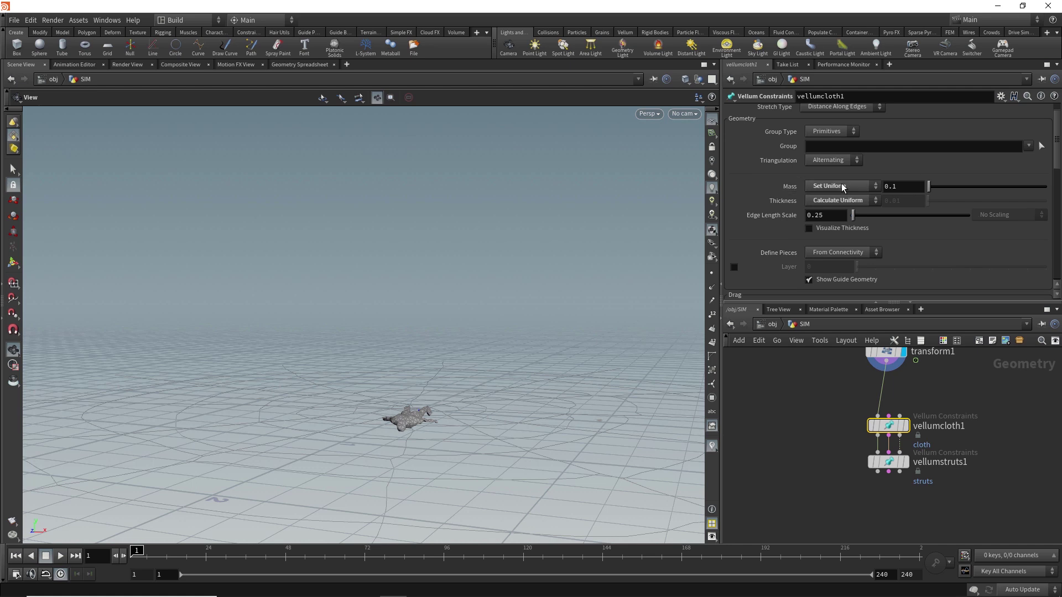
left_click(908, 184)
type(".0001")
key("Return")
mouse_move(798, 187)
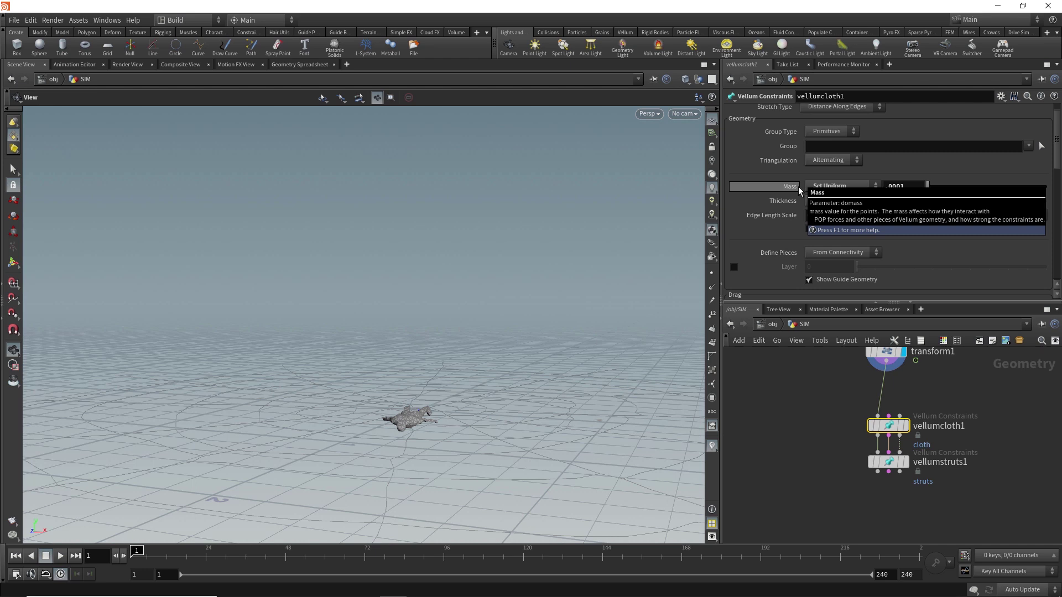
scroll(815, 416, "down", 5)
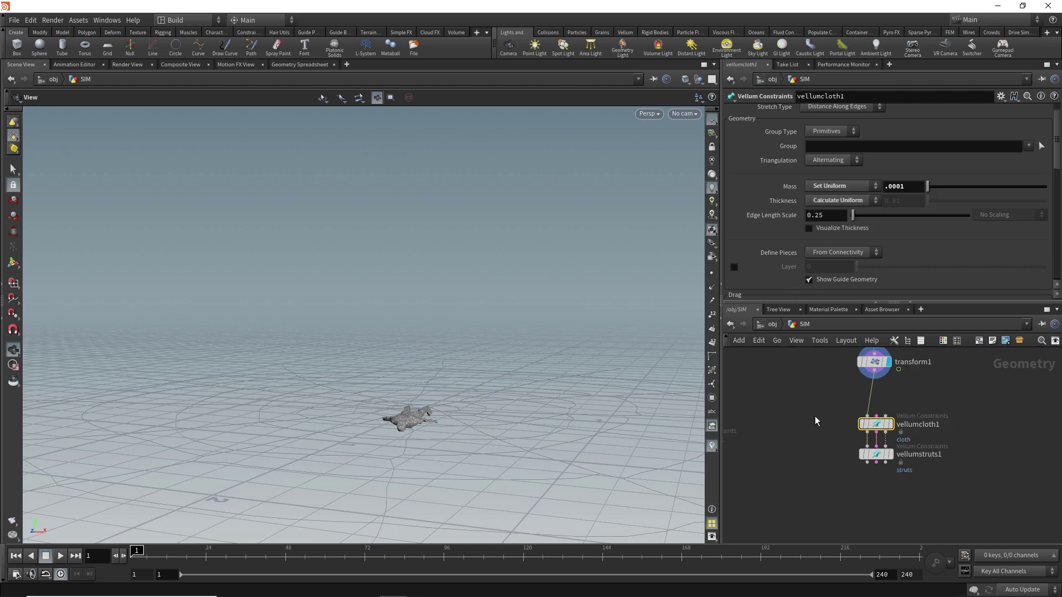
Wire a null from vellumhair1's first output and name it HO.
middle_click_drag(770, 433, 863, 467)
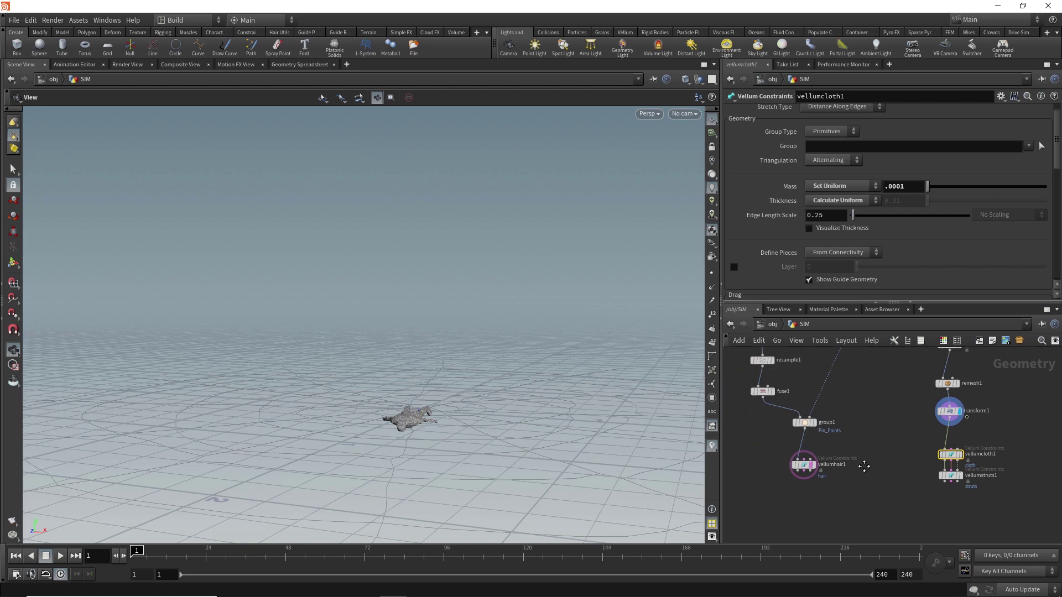
left_click(864, 466)
scroll(810, 490, "up", 1)
middle_click_drag(819, 475, 825, 423)
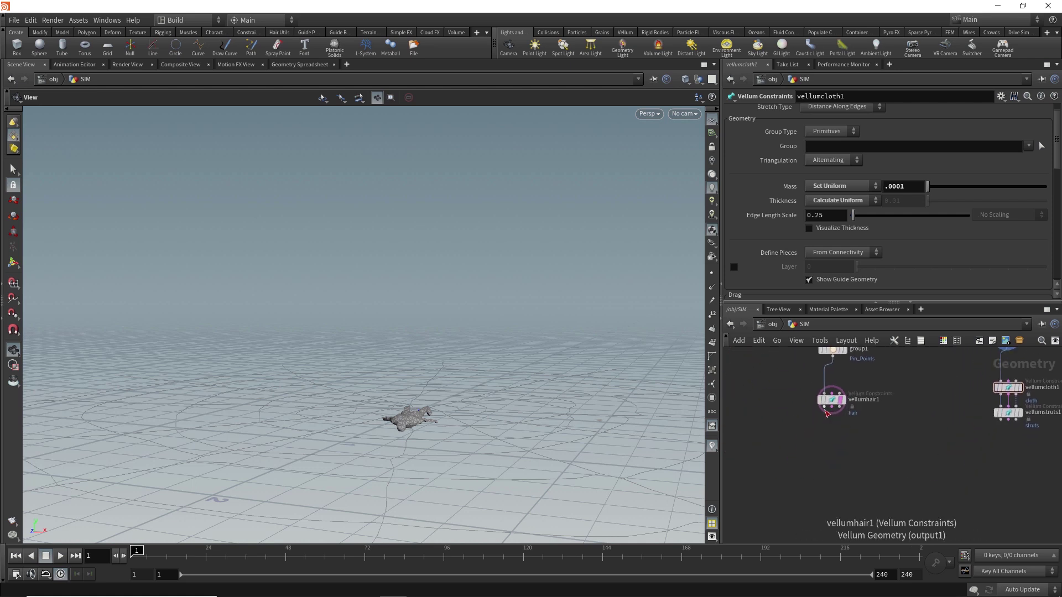
left_click(830, 412)
key("Tab")
type("null")
key("Return")
left_click(794, 438)
left_click(815, 437)
double_click(816, 437)
type("HO")
key("Return")
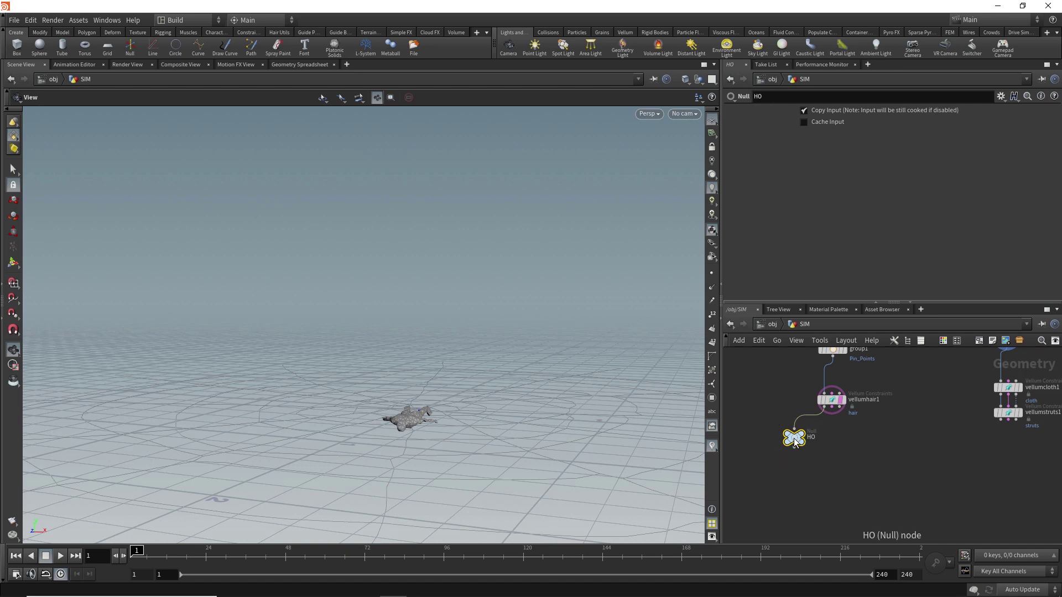
Duplicate HO onto vellumhair1's second output and rename the copy HC.
left_click_drag(805, 440, 831, 410, "alt")
double_click(850, 438)
type("HC")
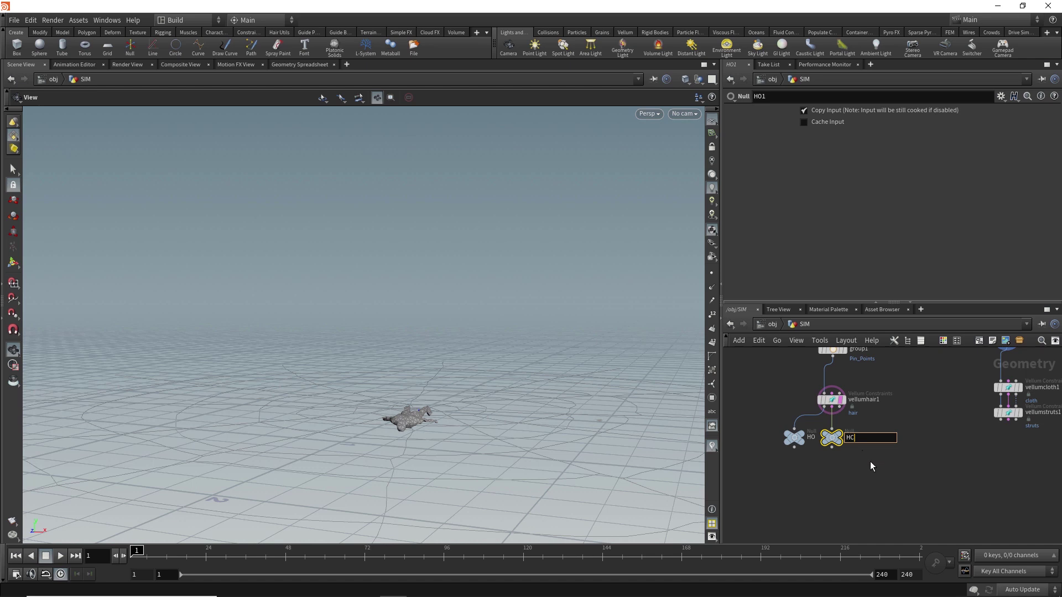
key("Return")
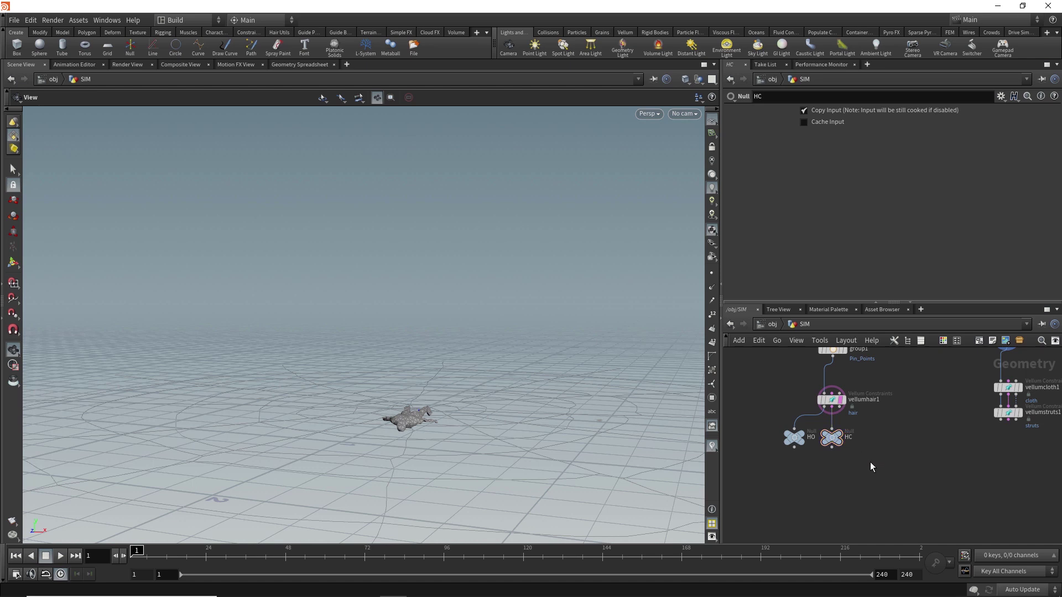
Paste a copy of the null below vellumstruts1 and name it SO.
key("ctrl+c")
key("ctrl+v")
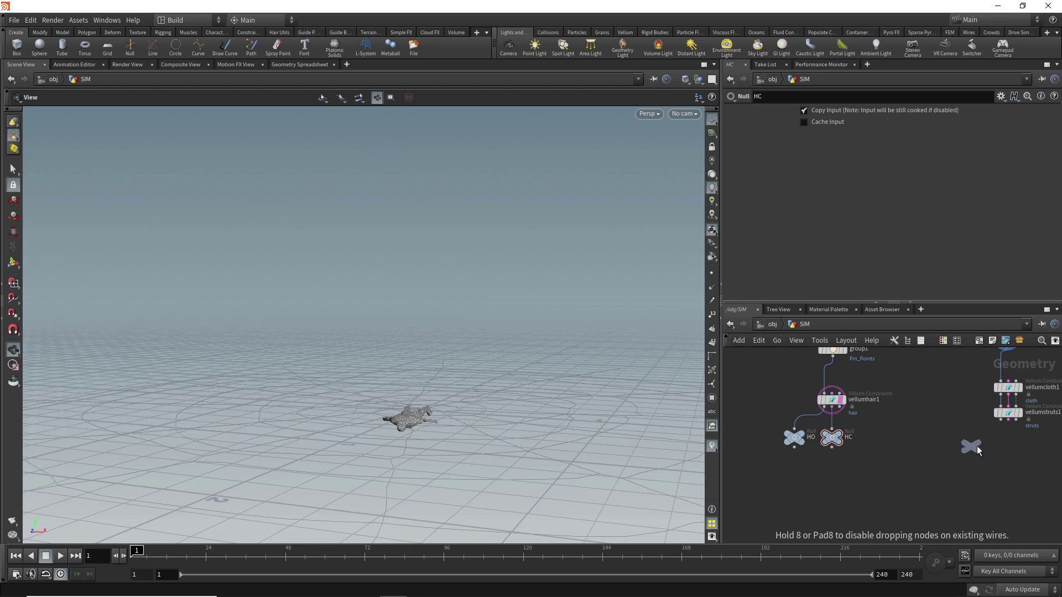
left_click(986, 445)
left_click_drag(988, 438, 990, 446)
key("Escape")
double_click(1005, 446)
type("S")
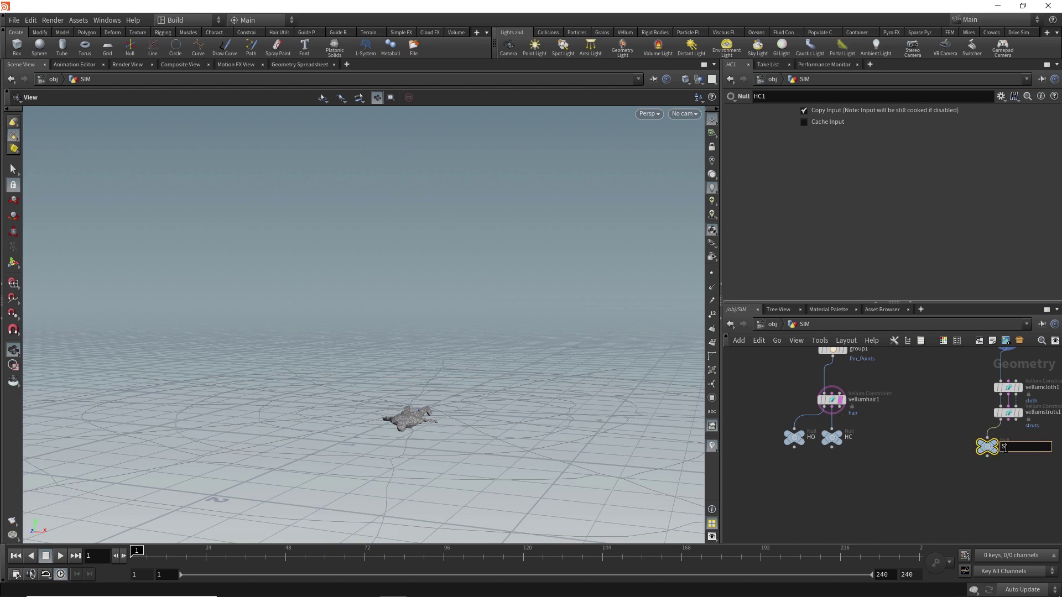
type("O")
key("Return")
left_click_drag(989, 447, 1013, 448)
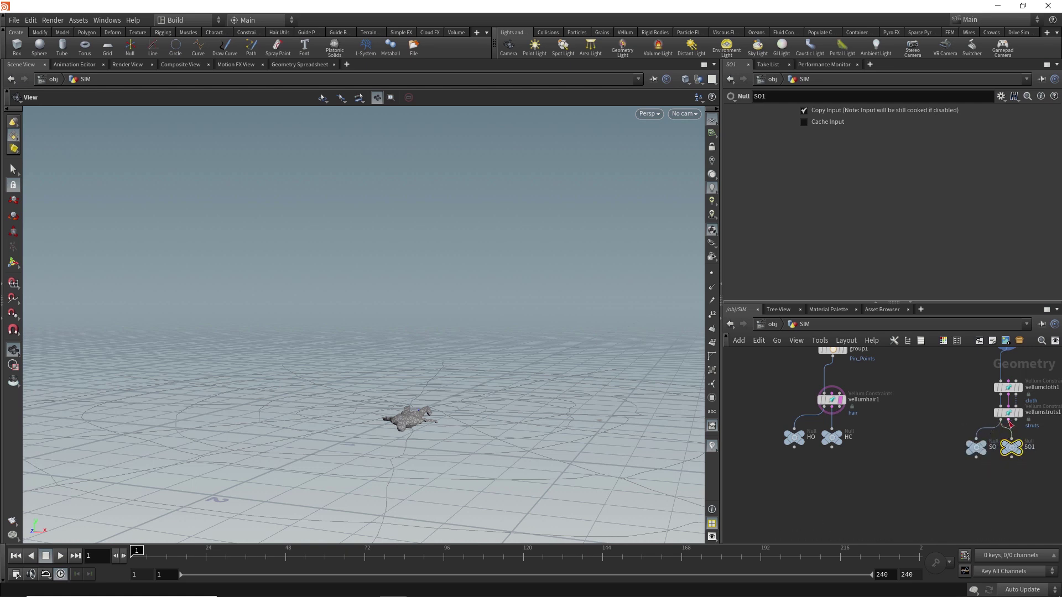
Rename the second strut null SO1 to SC.
double_click(1030, 447)
double_click(1030, 448)
type("SC")
key("Return")
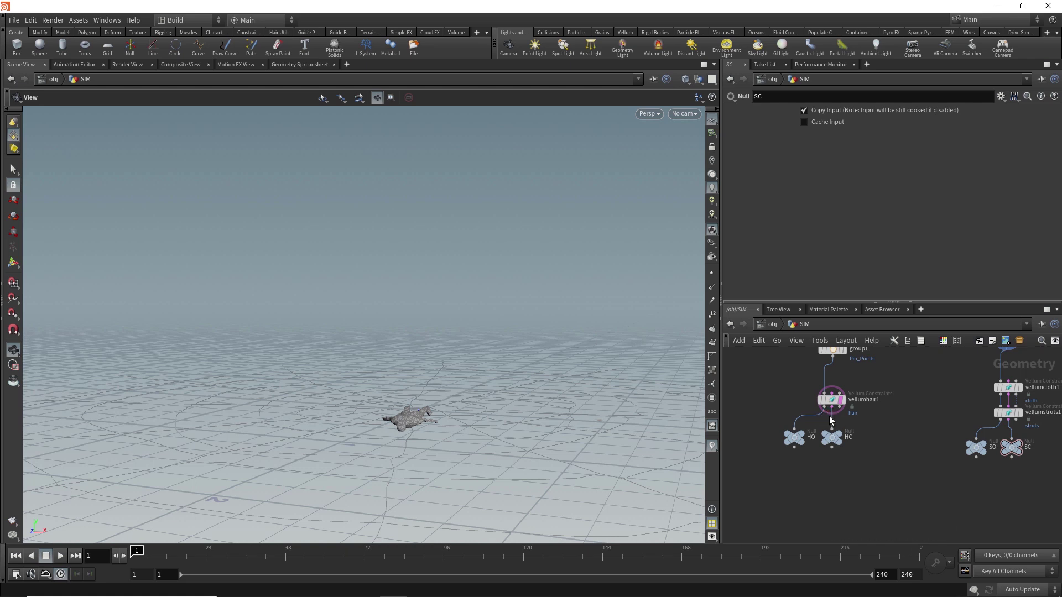
Create a Grid node in the SIM network.
scroll(911, 416, "down", 2)
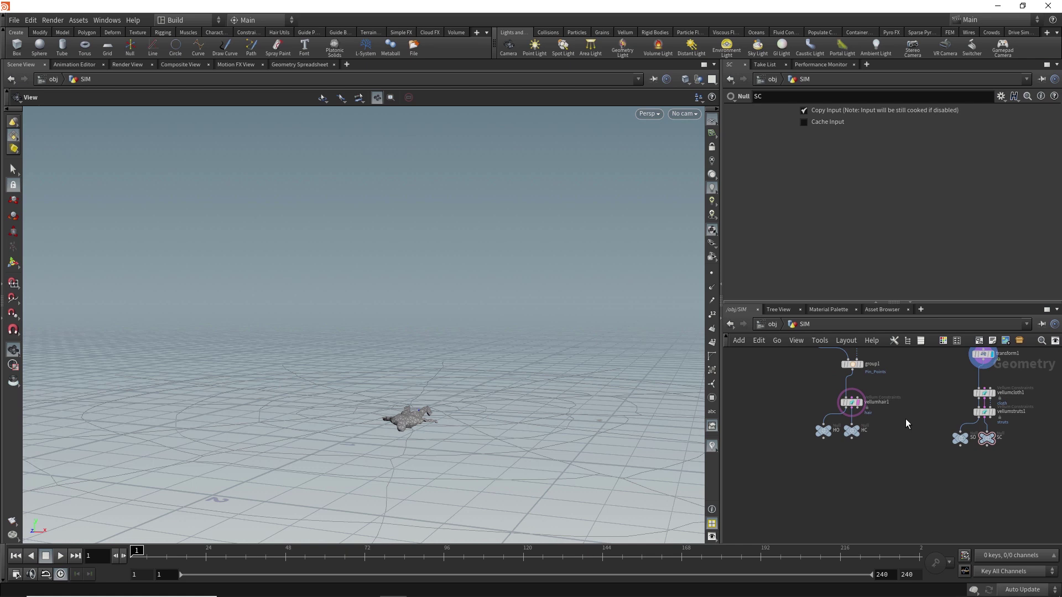
middle_click_drag(905, 420, 810, 459)
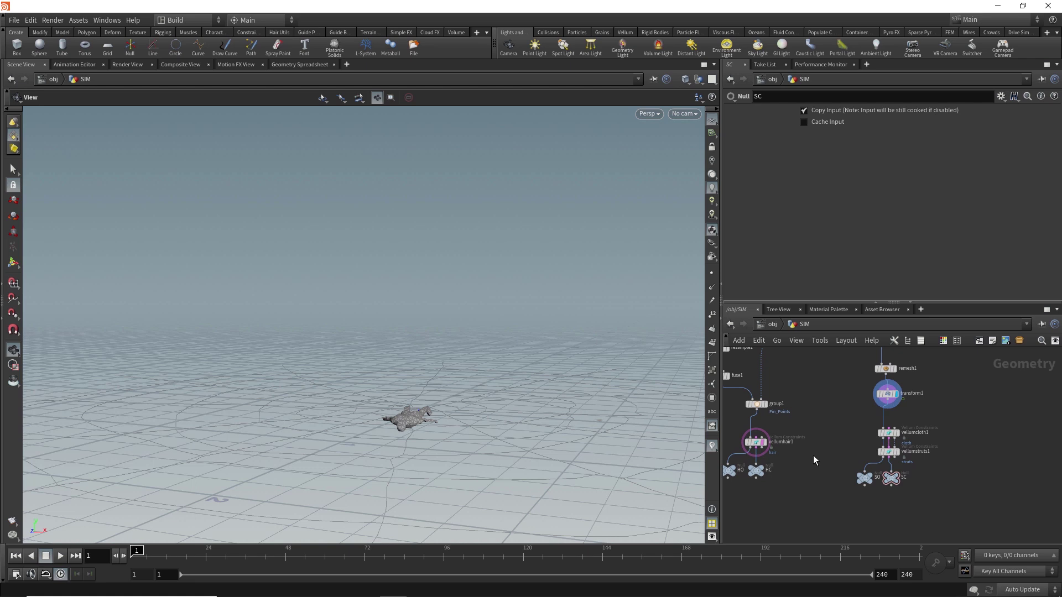
key("h")
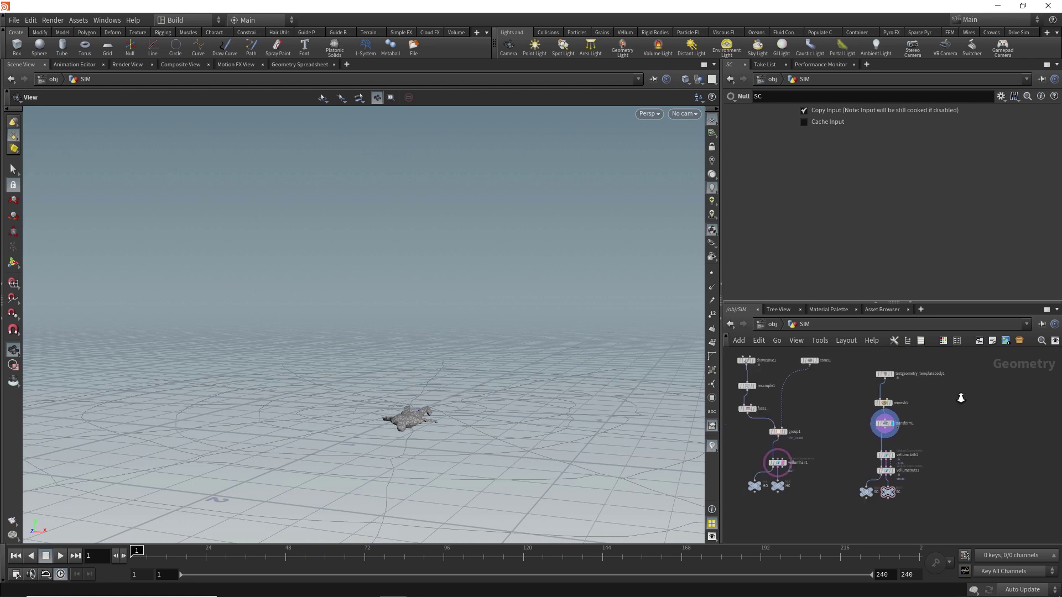
middle_click_drag(961, 398, 936, 397)
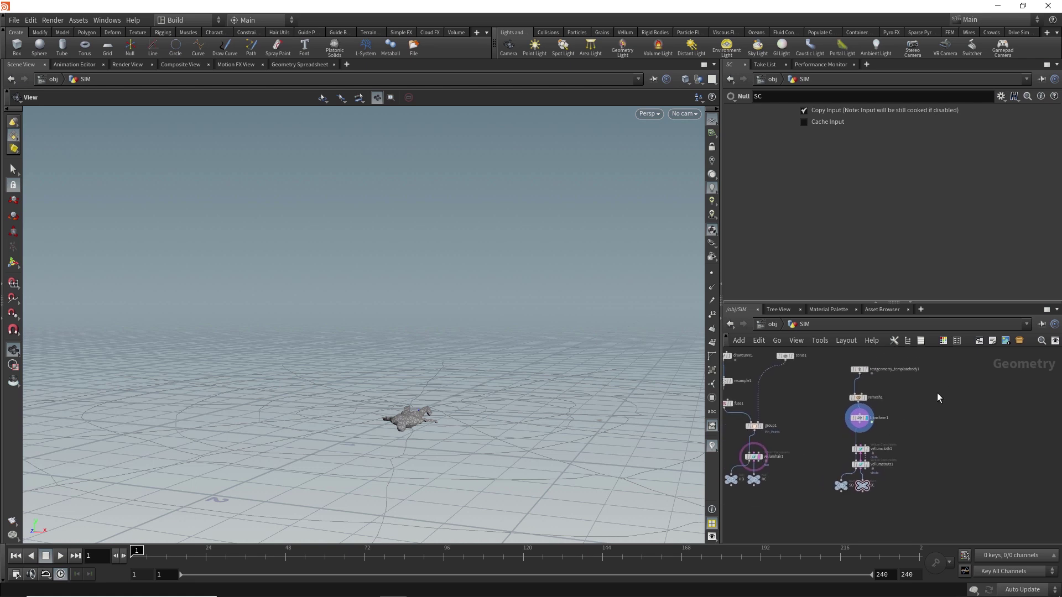
key("Tab")
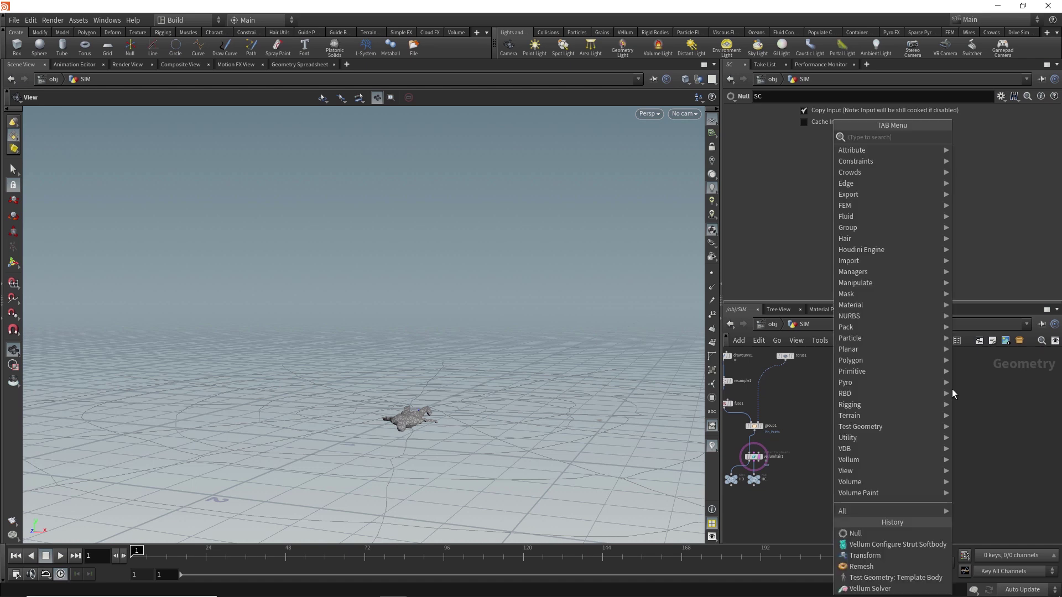
type("GRID")
key("Return")
left_click(972, 384)
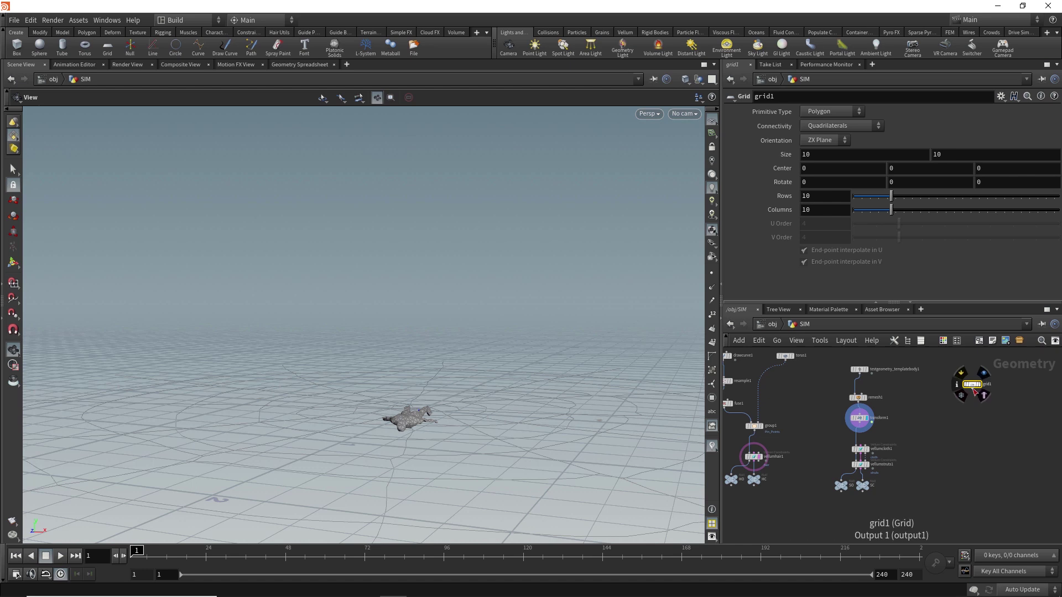
Append transform2 after grid1 and display the hair web in the viewport again.
left_click(972, 389)
key("Tab")
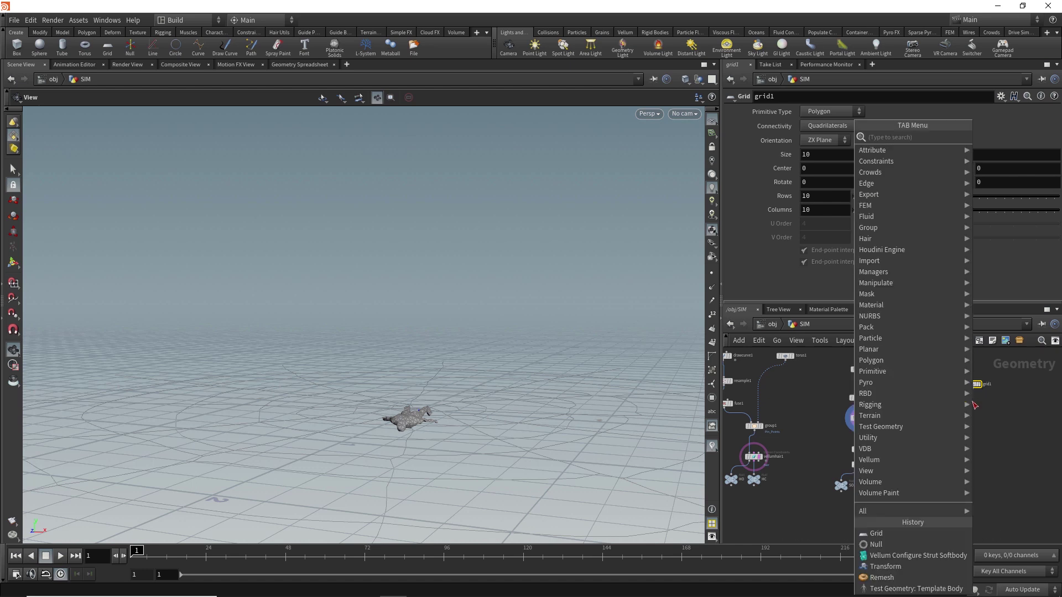
type("transform")
key("Return")
mouse_move(975, 404)
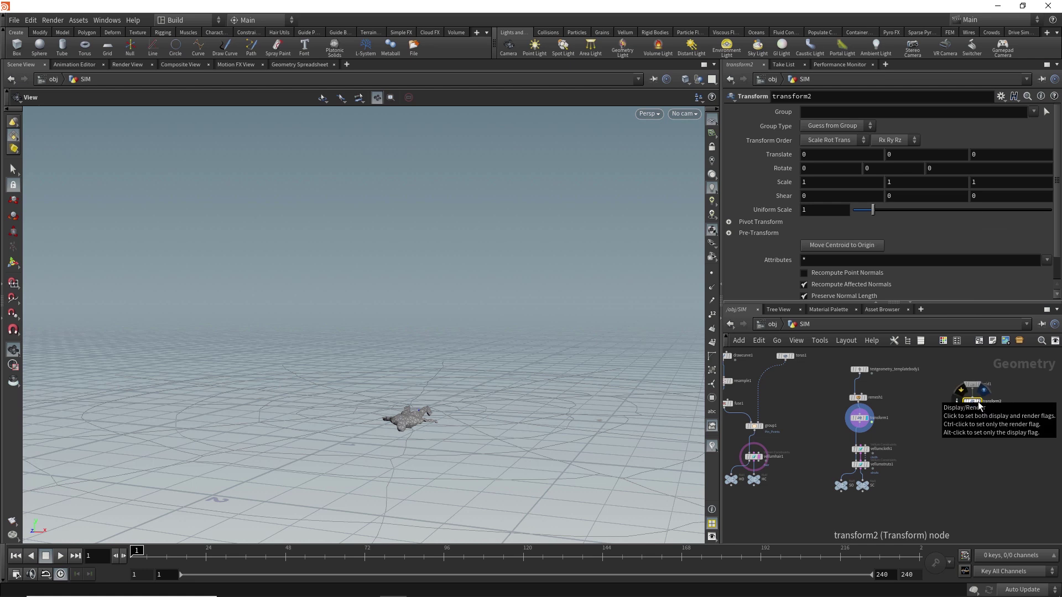
left_click(978, 404)
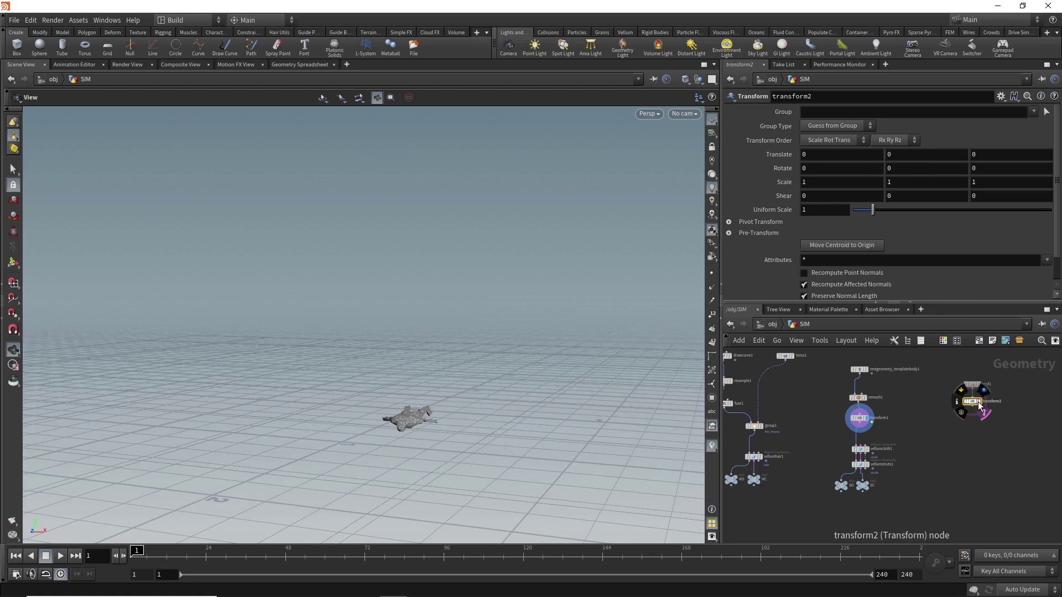
left_click(762, 457)
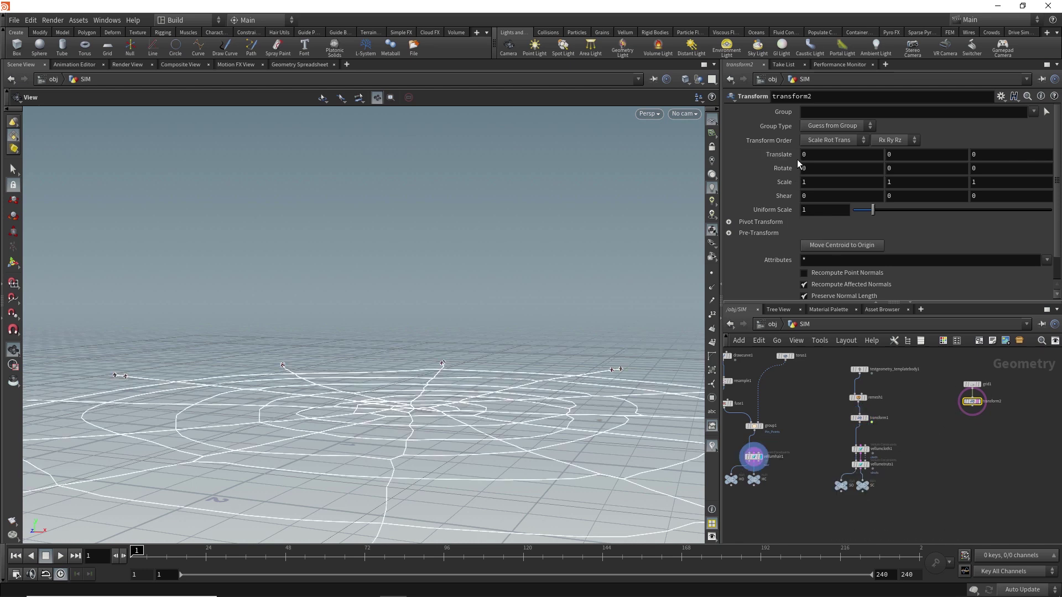
Set transform2's Translate Y to 2 and Uniform Scale to 0.25.
middle_click_drag(915, 160, 951, 150)
left_click_drag(474, 315, 455, 407)
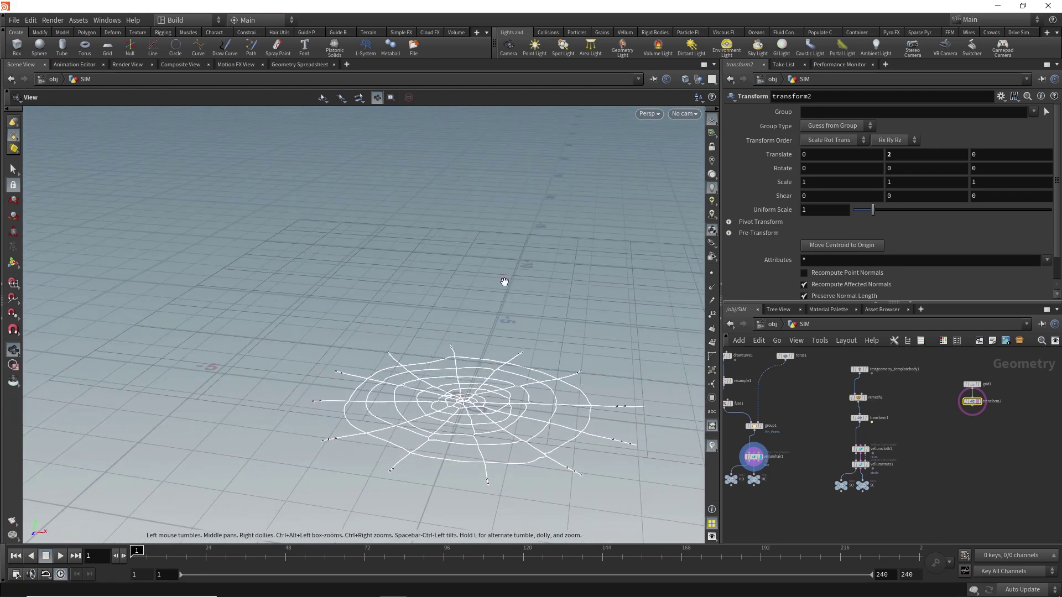
left_click_drag(873, 209, 857, 210)
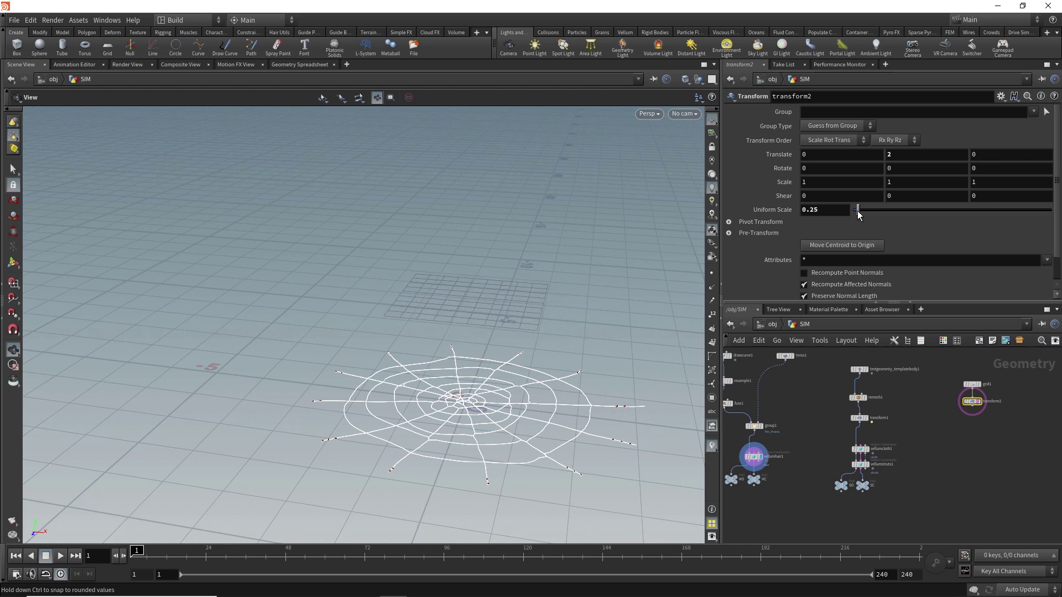
mouse_move(499, 424)
left_mouse_down()
mouse_move(496, 383)
mouse_move(509, 414)
left_mouse_up()
scroll(971, 409, "up", 5)
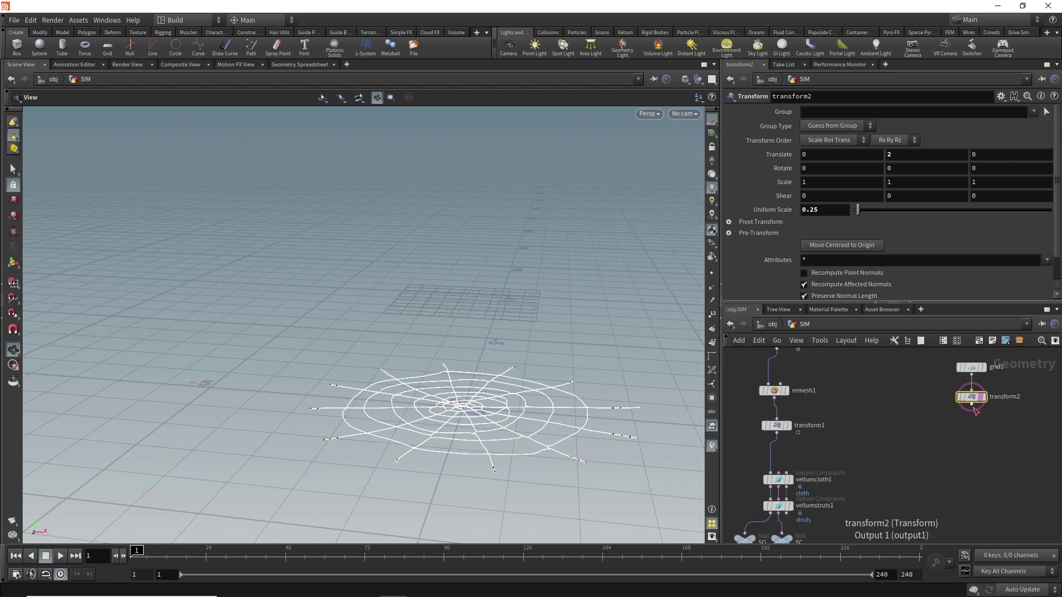
Add a Scatter node wired after transform2.
left_click_drag(971, 407, 972, 436)
key("Tab")
type("scat")
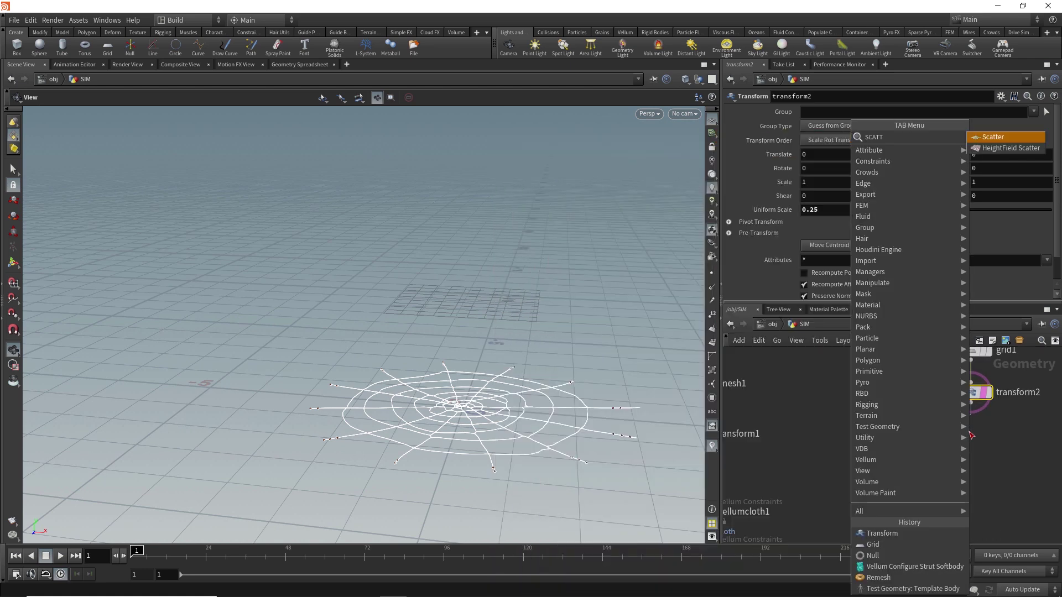
key("Return")
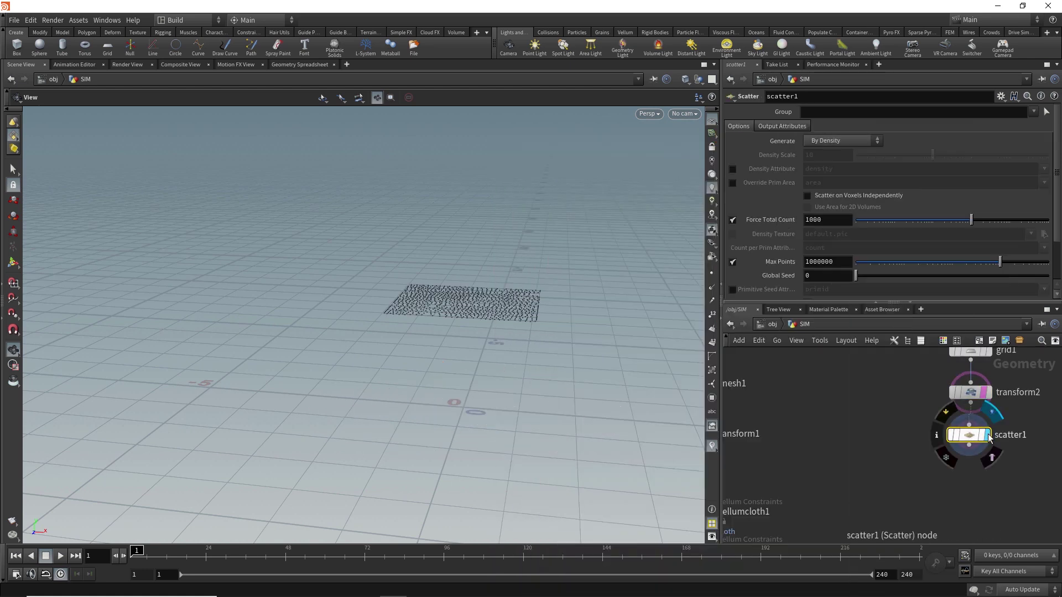
left_click_drag(519, 320, 515, 263)
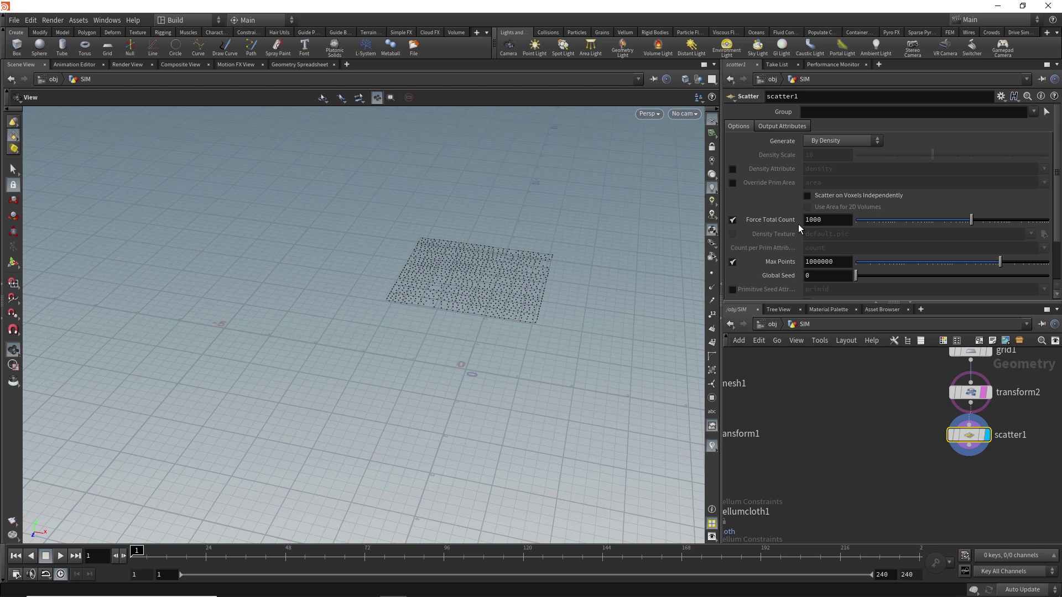
Set scatter1's Force Total Count to $F%5==0 and Global Seed to $F.
left_click_drag(827, 222, 790, 222)
key("BackSpace")
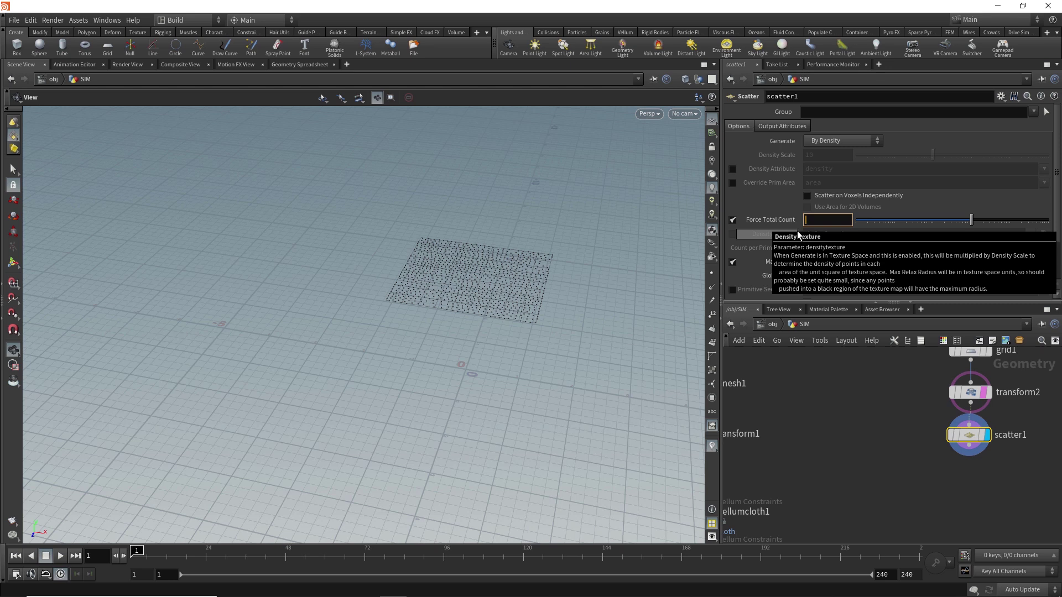
type("$")
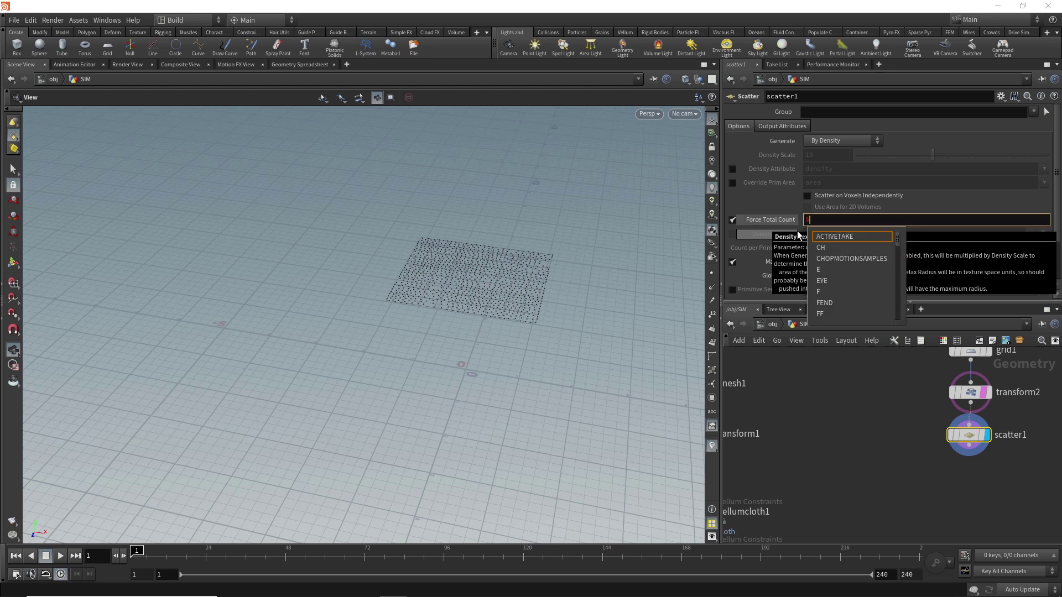
type("F%5==0")
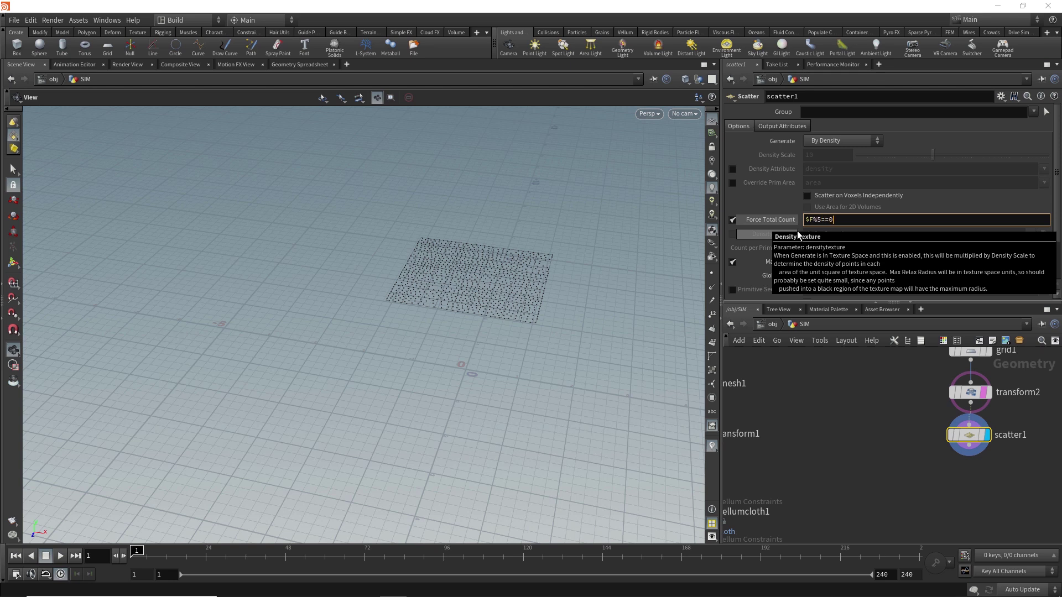
key("Return")
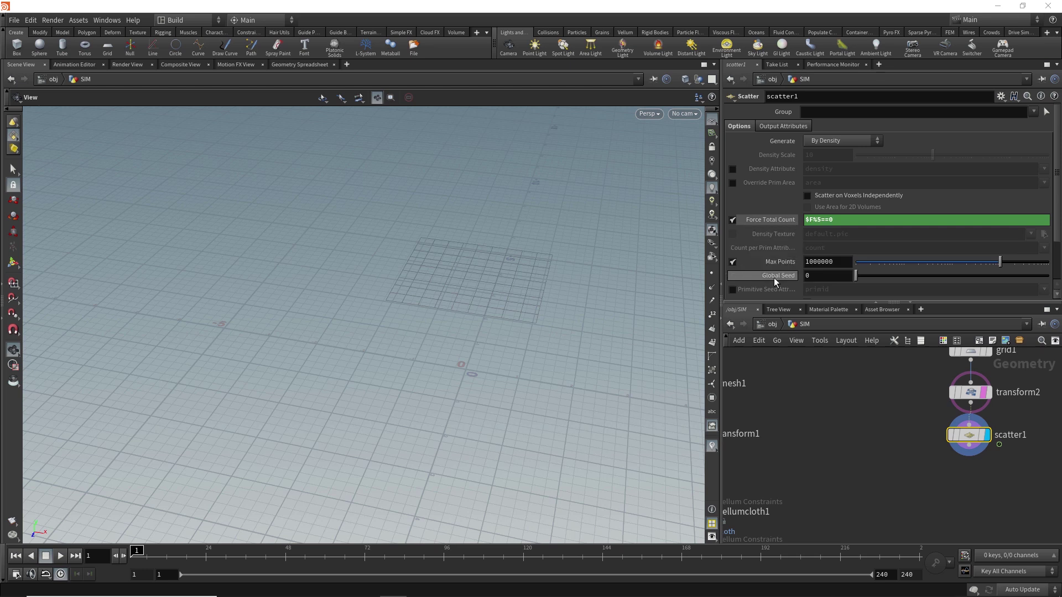
left_click(808, 275)
type("$F")
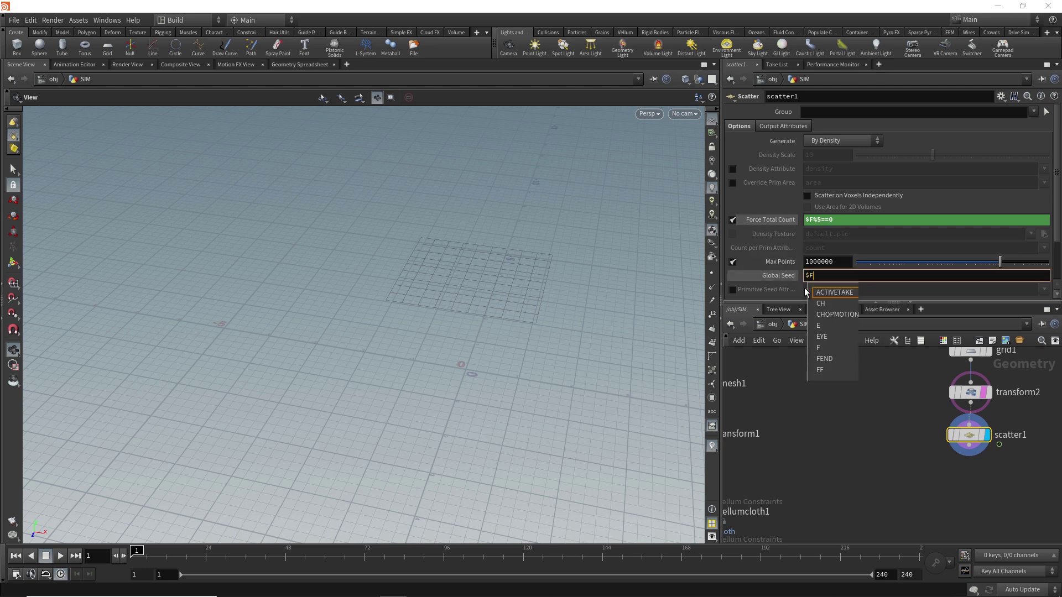
key("Return")
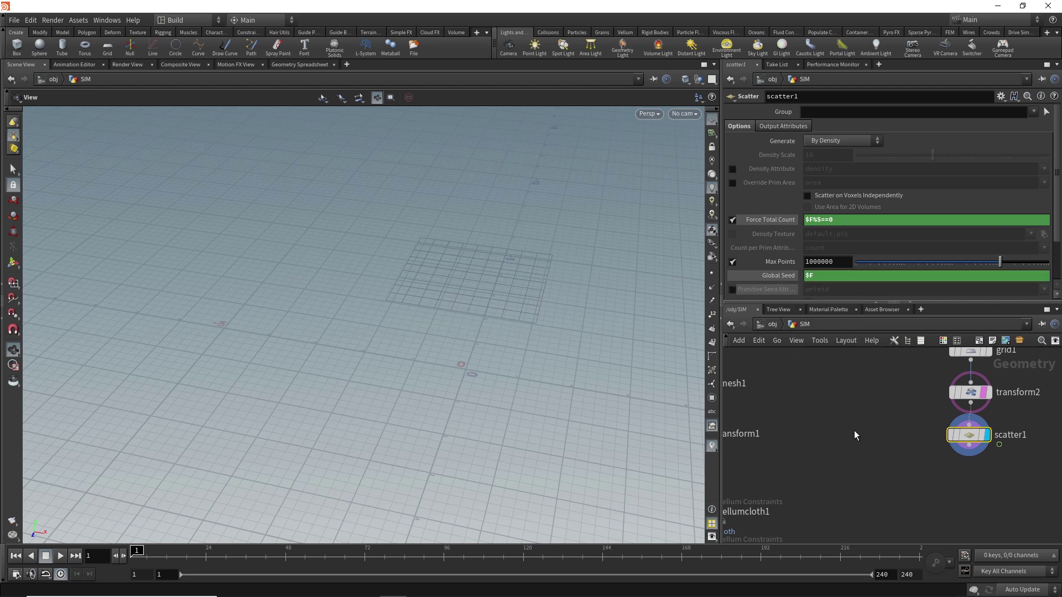
Add a null named Instance_Points after scatter1, then frame and recenter the network.
left_click(969, 446)
key("Tab")
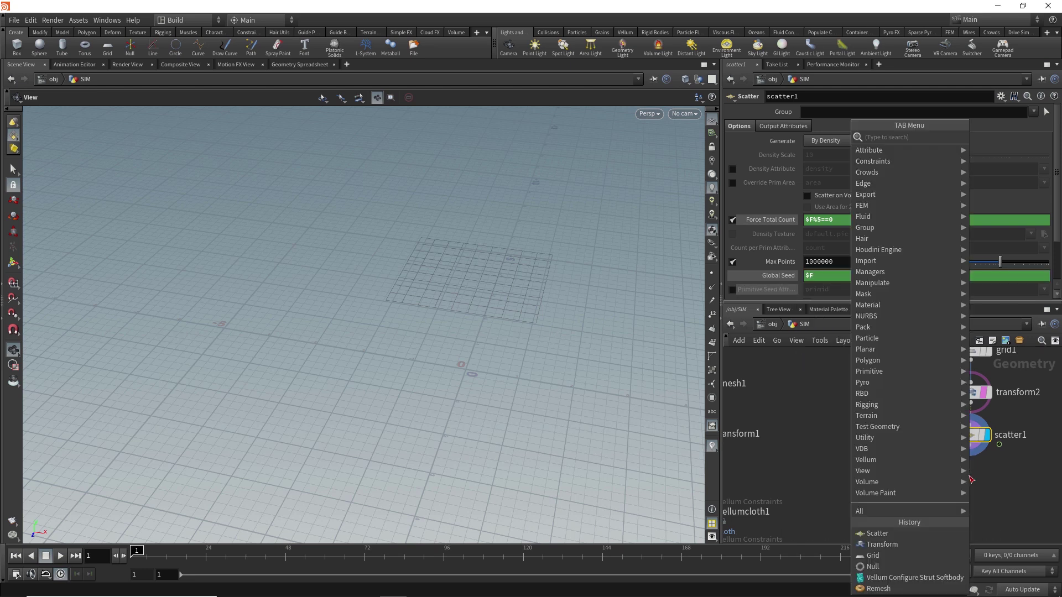
type("NUL")
key("Return")
left_click(969, 480)
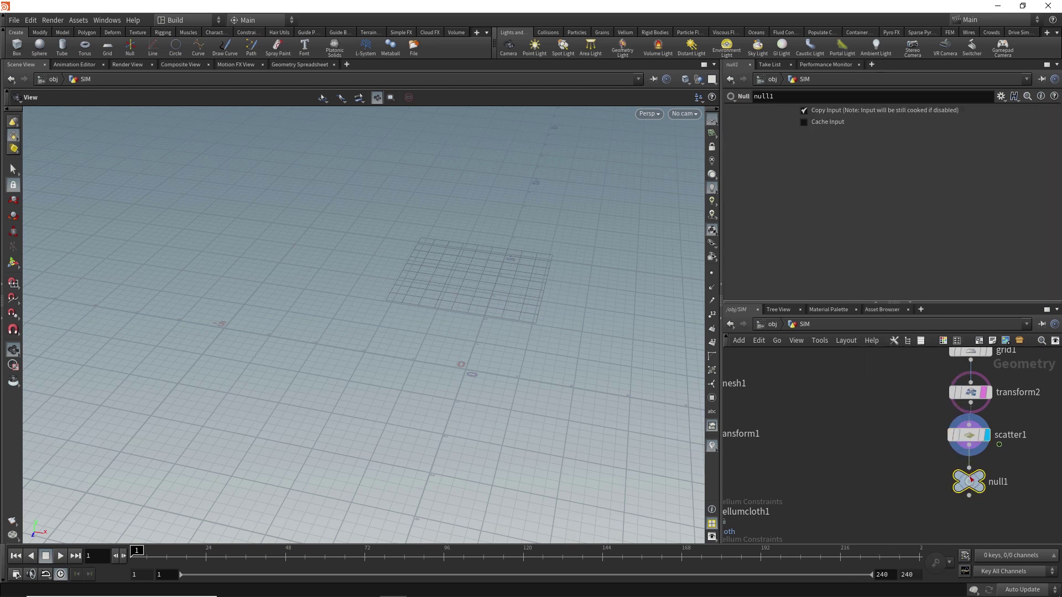
double_click(993, 483)
type("instance")
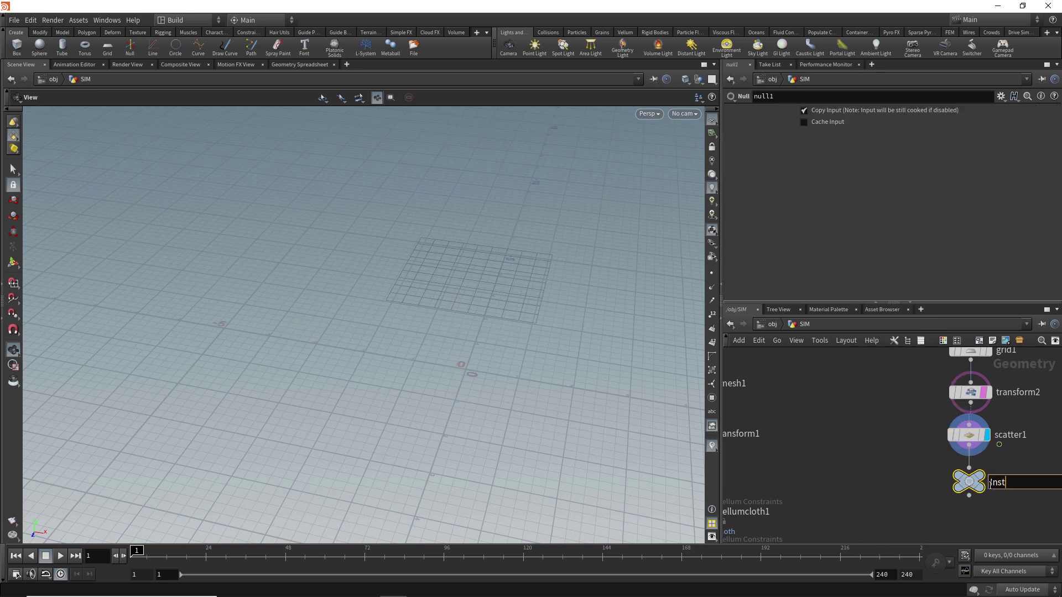
type("_Points")
key("Return")
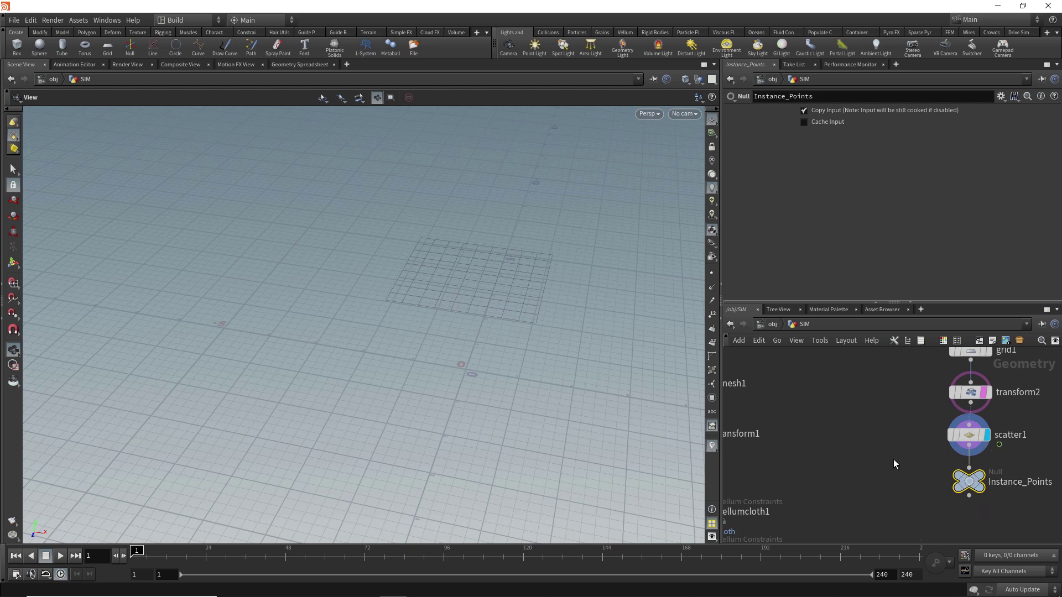
key("h")
middle_click_drag(859, 488, 938, 432)
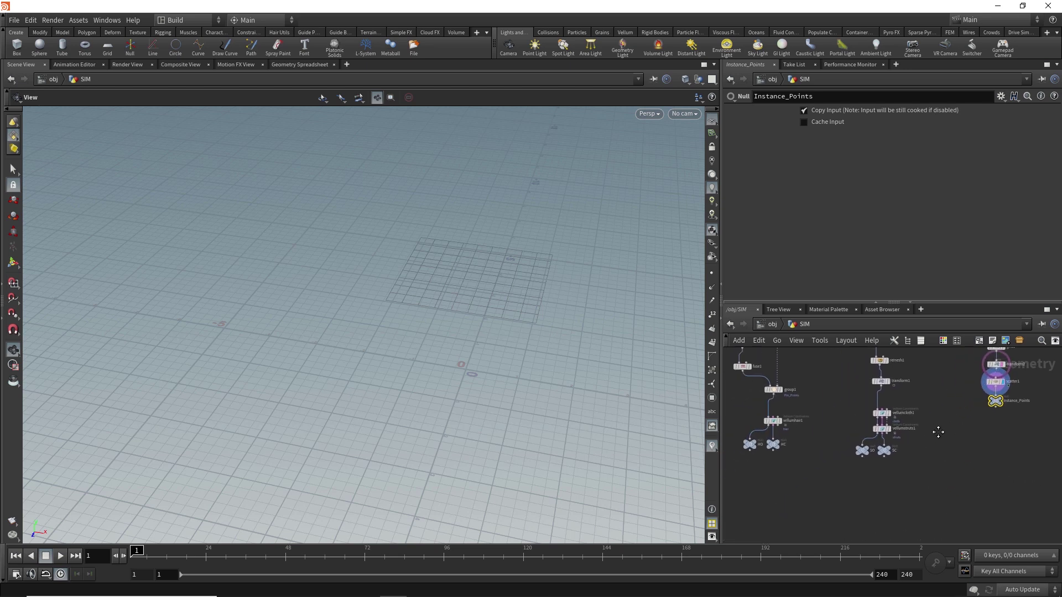
Place a DOP Network, rename it Simulation, and dive inside to its output node.
key("Tab")
type("dop")
key("Down")
key("Down")
key("Down")
key("Down")
key("Return")
left_click(849, 492)
scroll(878, 459, "up", 3)
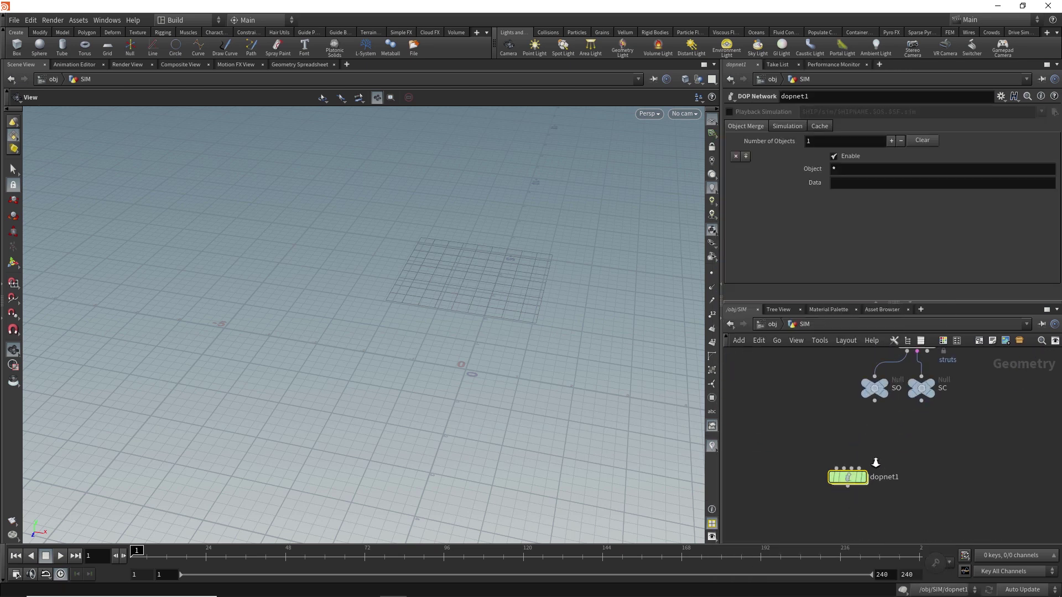
scroll(878, 459, "up", 2)
mouse_move(845, 458)
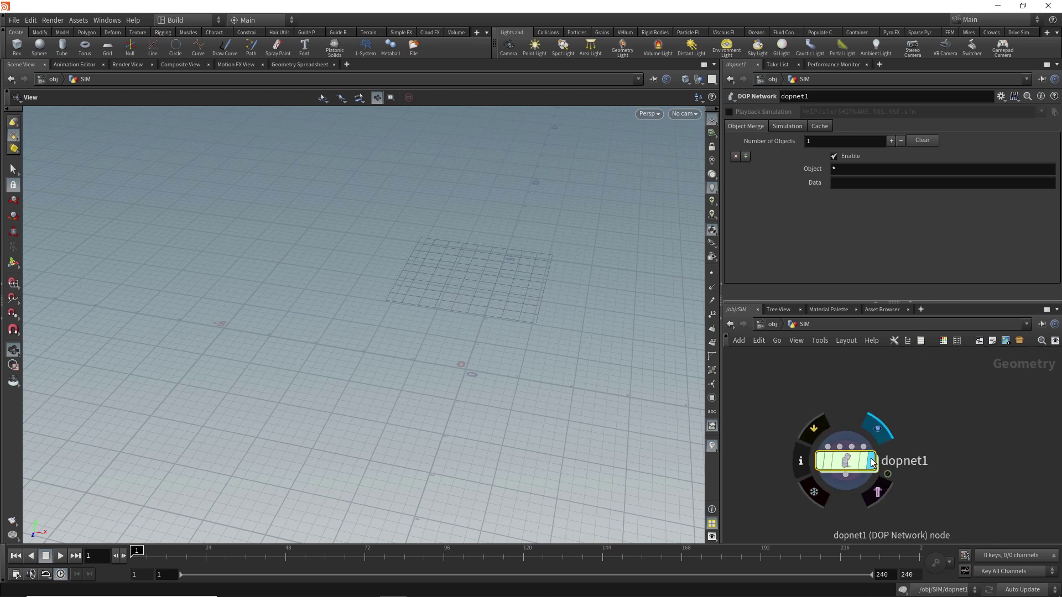
double_click(904, 461)
type("Sim")
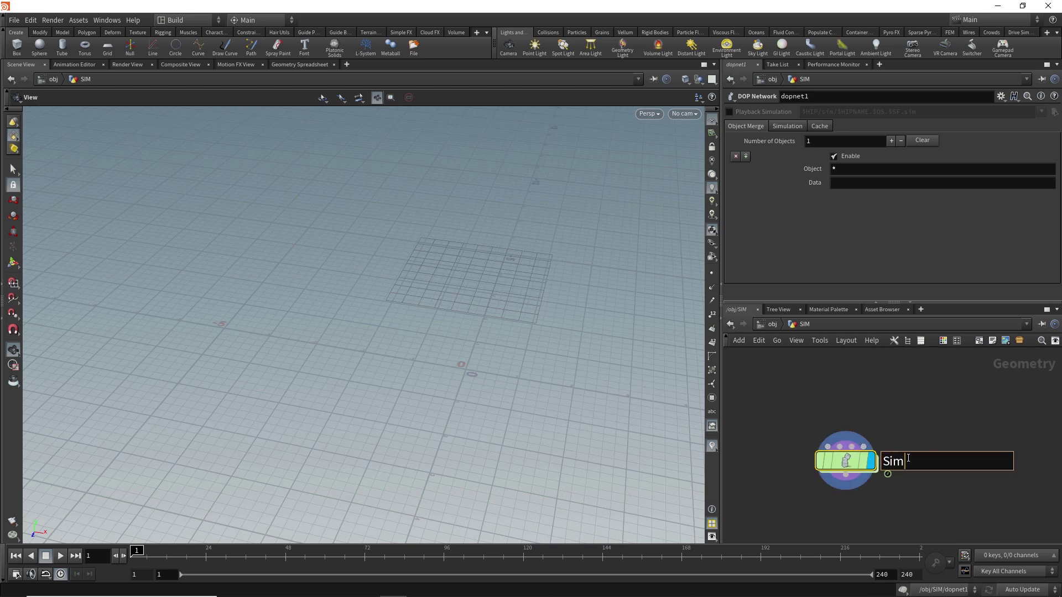
type("ulation")
key("Return")
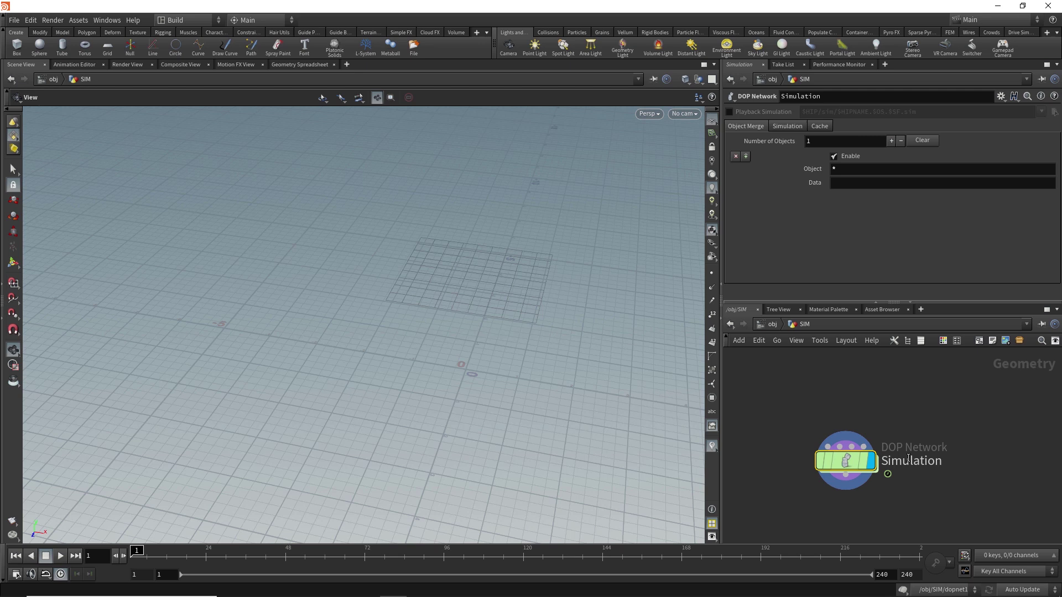
double_click(841, 462)
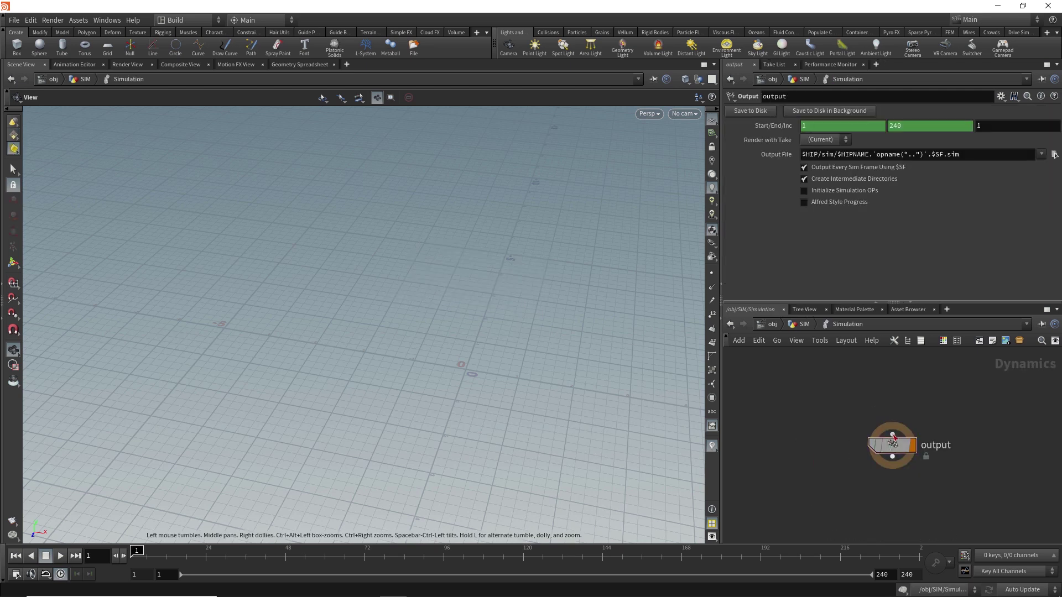
Add a Gravity Force feeding output and a Vellum Solver feeding gravity1.
left_click_drag(893, 434, 892, 376)
type("grav")
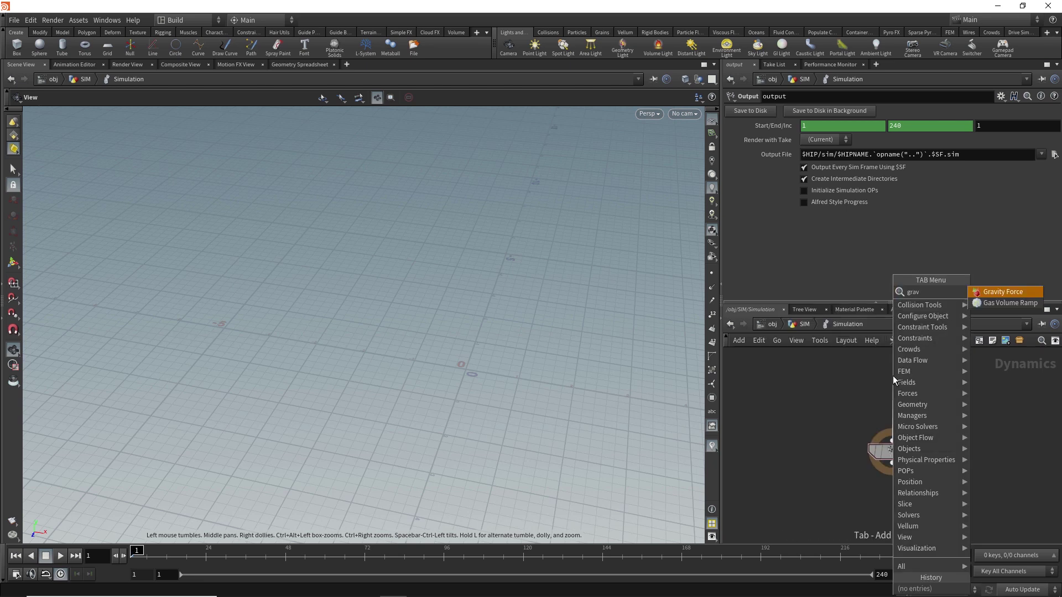
key("Return")
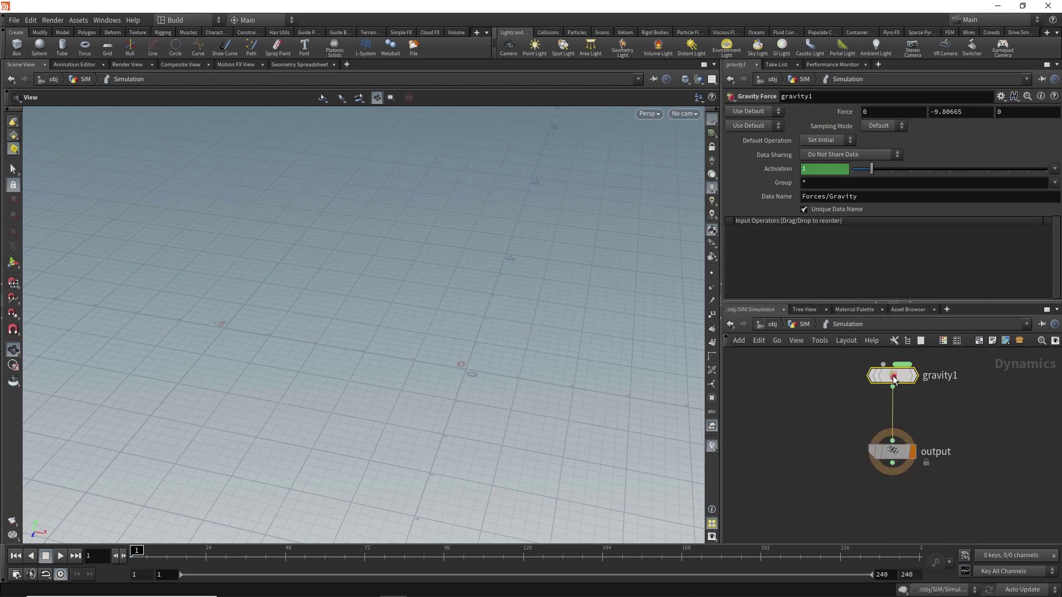
middle_click_drag(836, 387, 831, 477)
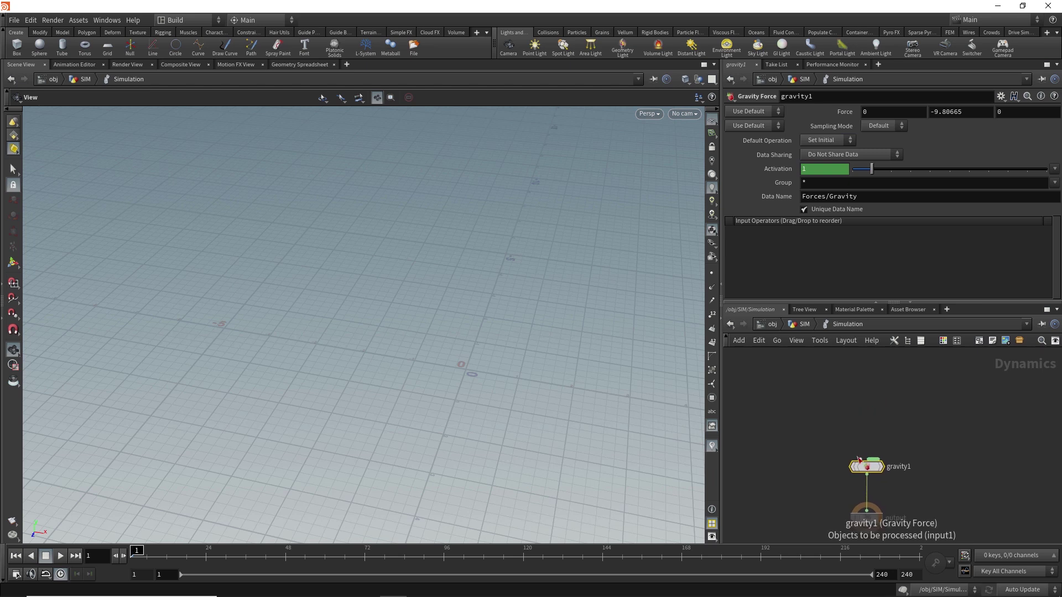
left_click_drag(861, 460, 864, 428)
type("vell")
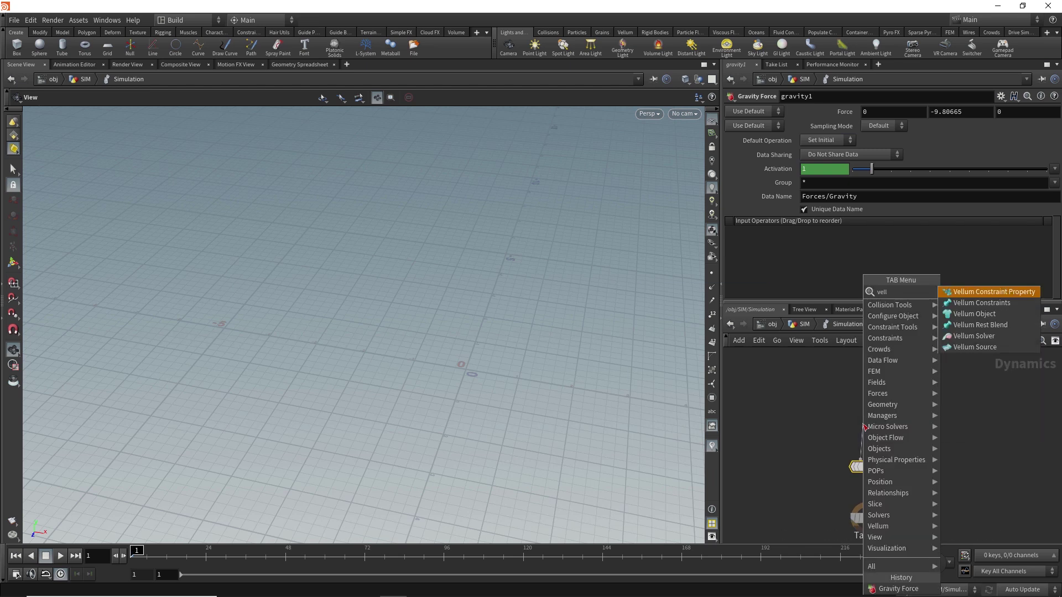
key("Down")
key("Down")
key("Down")
key("Down")
key("Return")
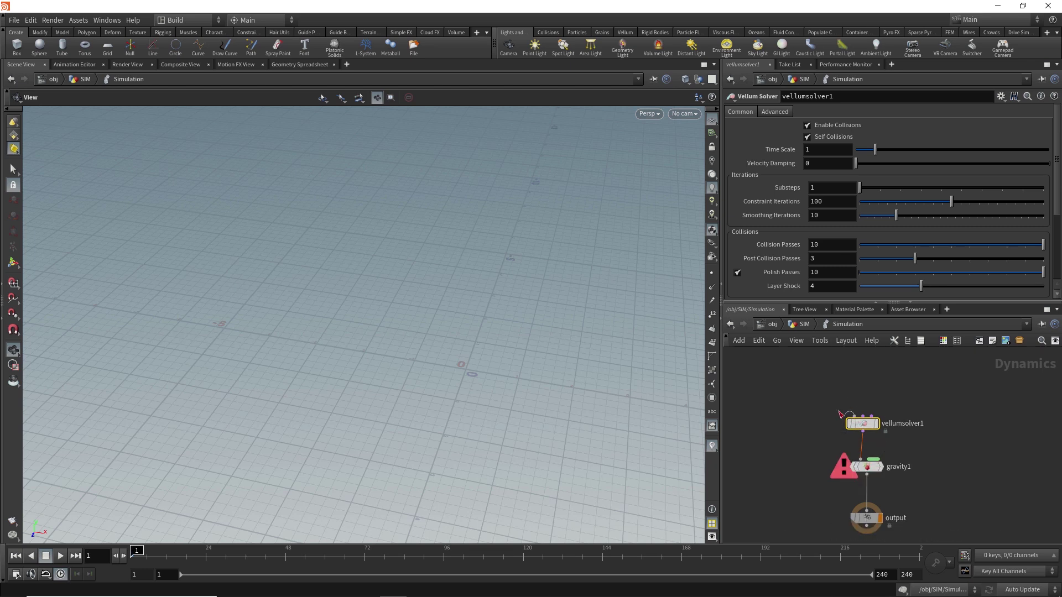
Add a Vellum Object feeding vellumsolver1.
left_click_drag(854, 416, 818, 394)
type("vellum")
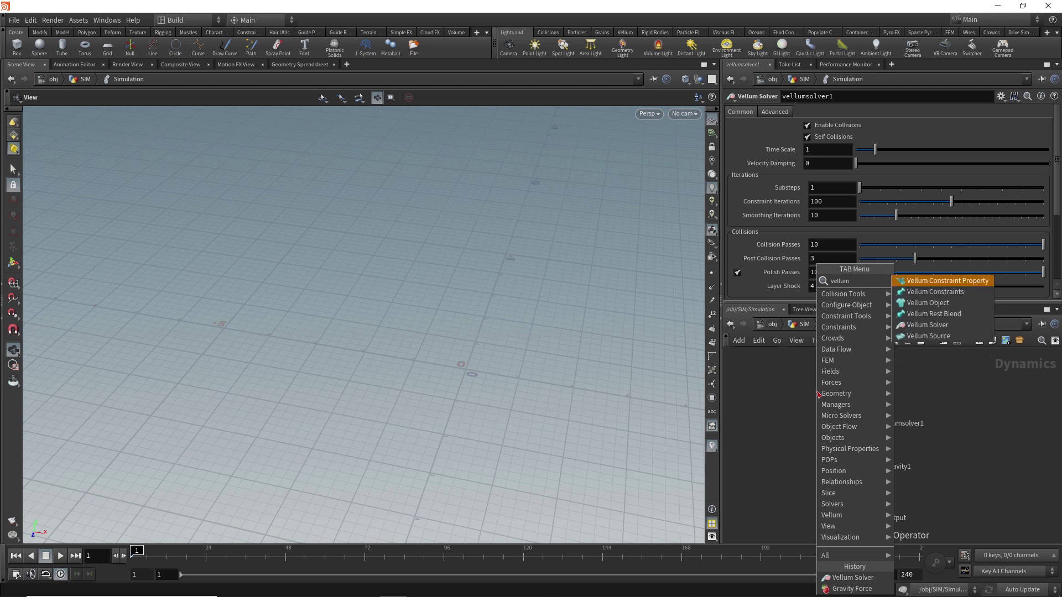
key("Down")
key("Down")
key("Return")
left_click(818, 392)
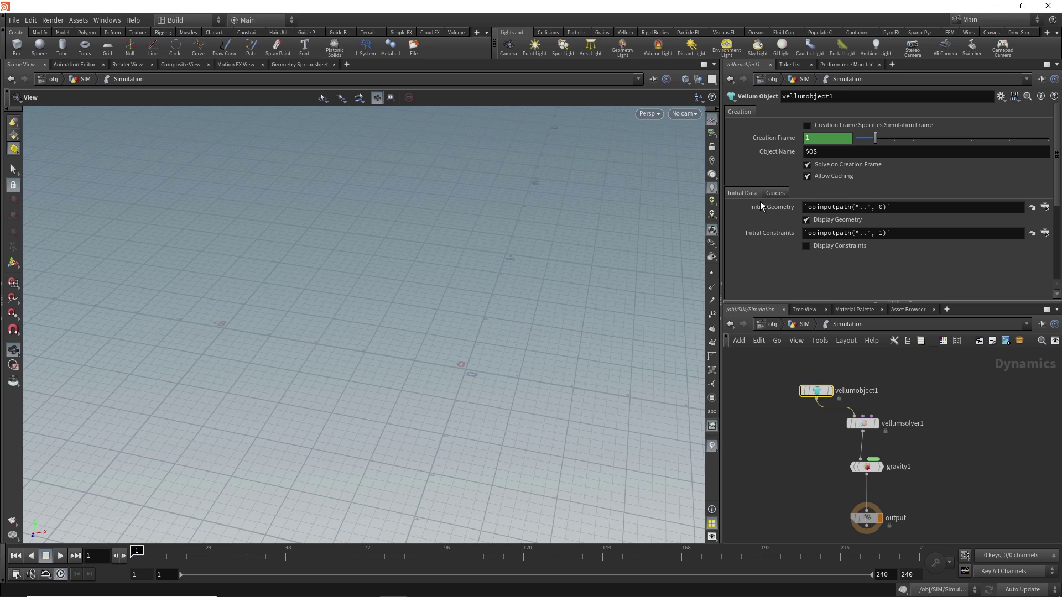
Delete the Initial Geometry expression and select the Initial Constraints expression.
left_click_drag(891, 207, 739, 213)
key("BackSpace")
left_click_drag(890, 233, 803, 235)
Clear the Initial Constraints field and move vellumobject1 further left.
key("BackSpace")
left_click(803, 276)
left_click_drag(833, 380, 785, 369)
middle_click_drag(880, 368, 870, 384)
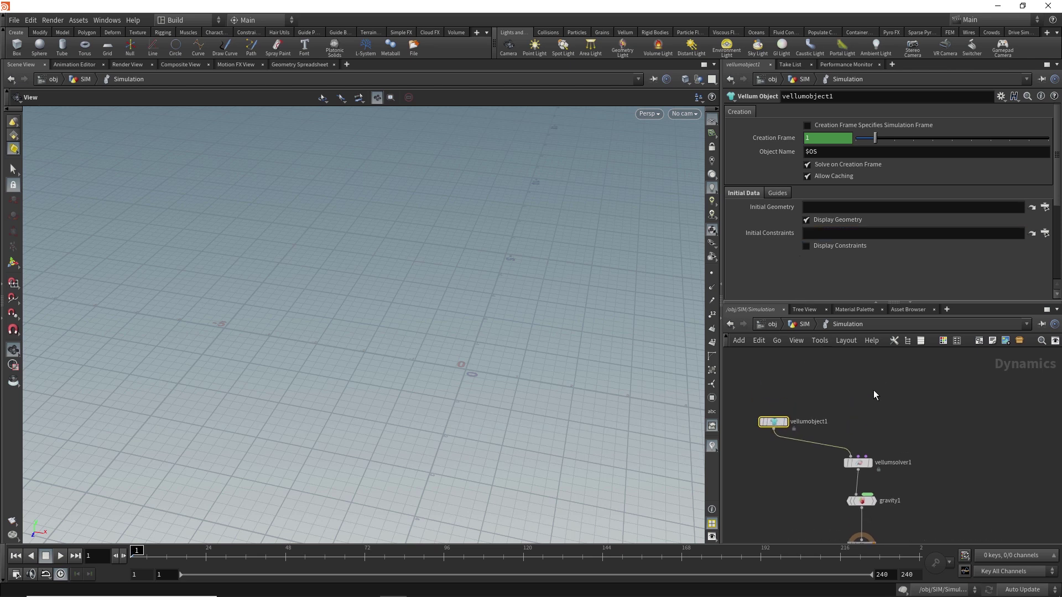
Add a Vellum Source node and name it WEB.
key("Tab")
type("vellum")
key("Down")
key("Down")
key("Down")
key("Down")
key("Down")
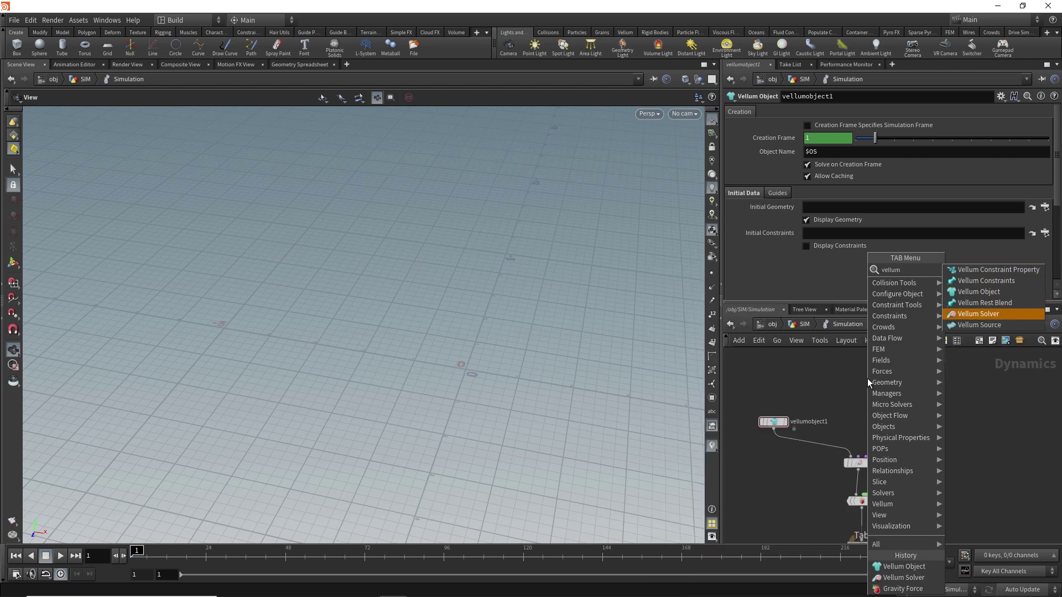
key("Return")
left_click(860, 391)
double_click(894, 392)
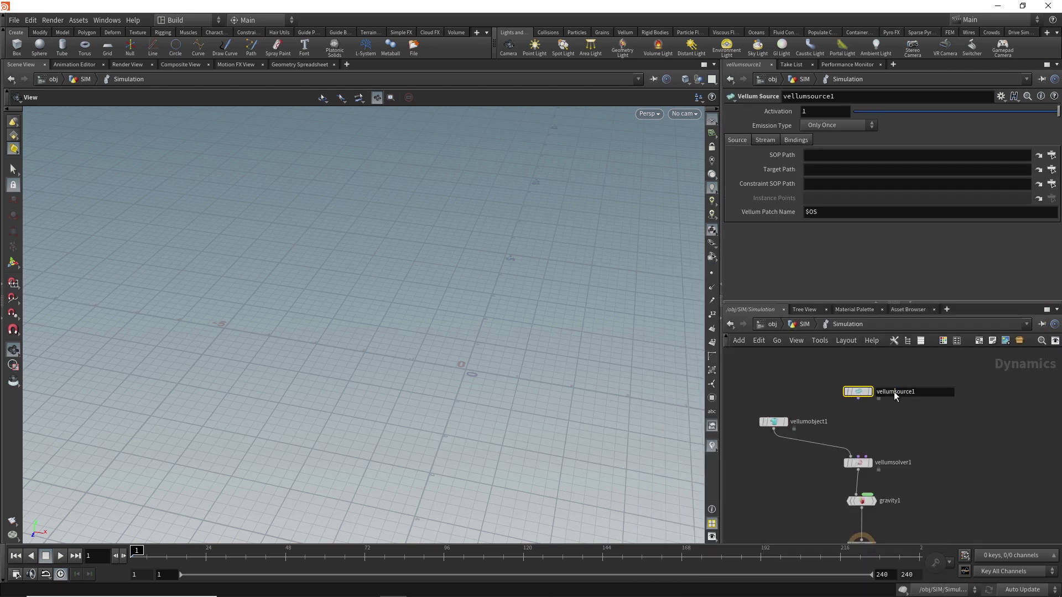
type("WEB")
key("Return")
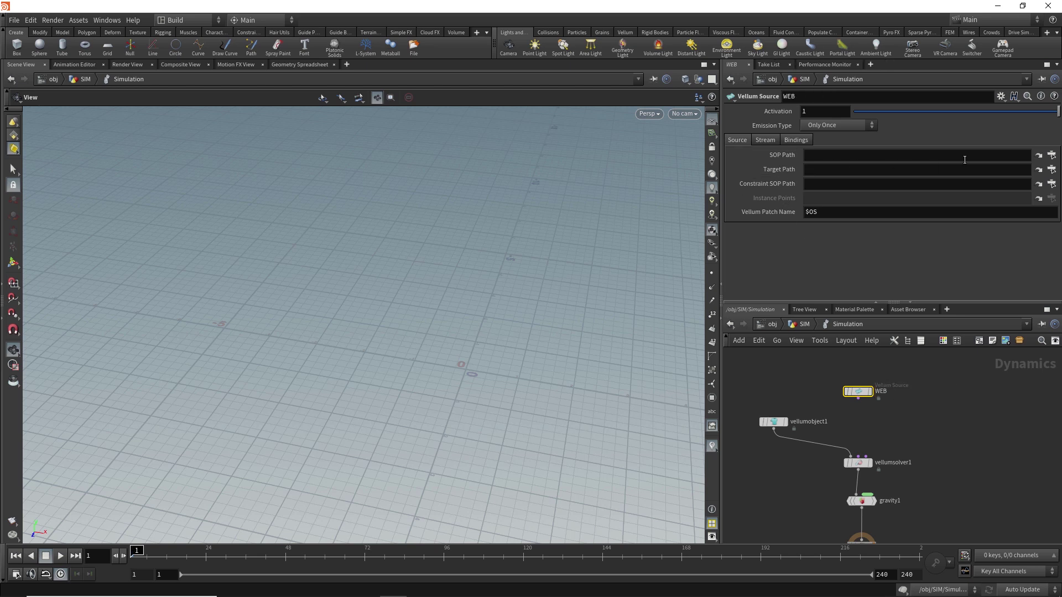
Set WEB's SOP Path to /obj/SIM/HO and Constraint SOP Path to /obj/SIM/HC.
left_click(1051, 156)
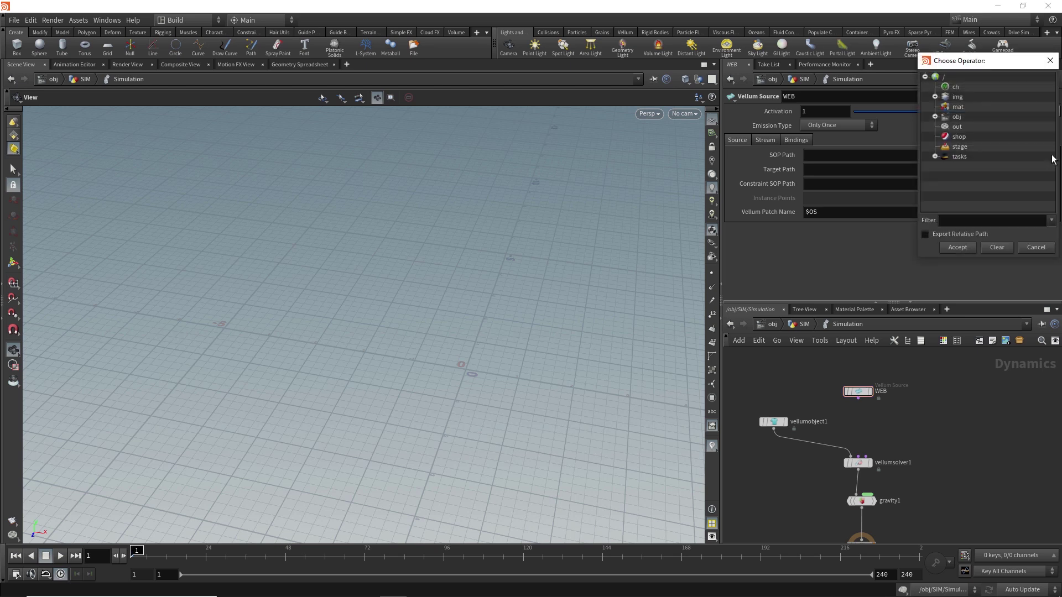
left_click(935, 116)
left_click(945, 128)
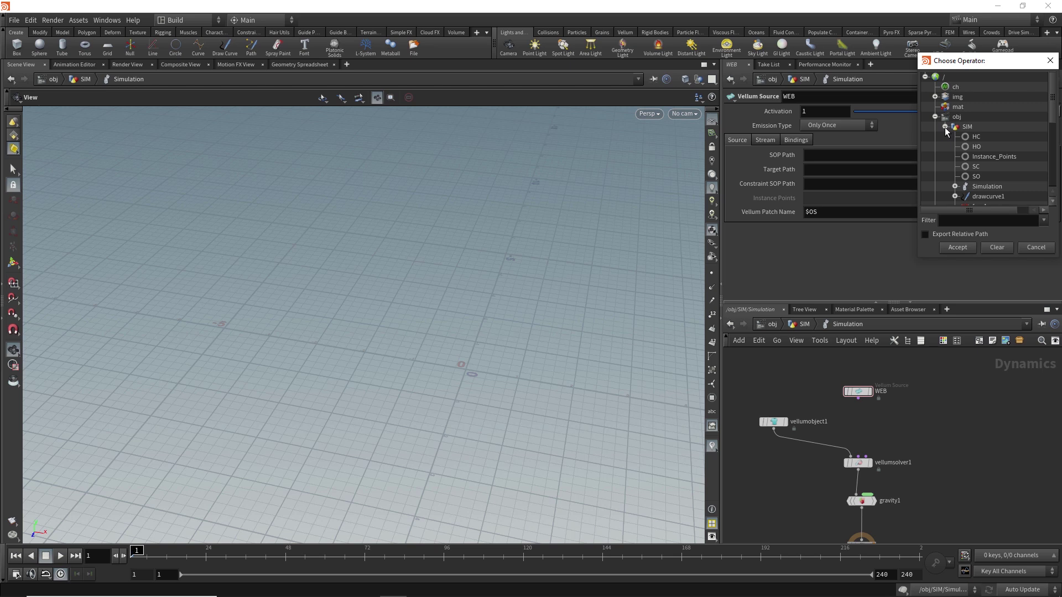
left_click(977, 148)
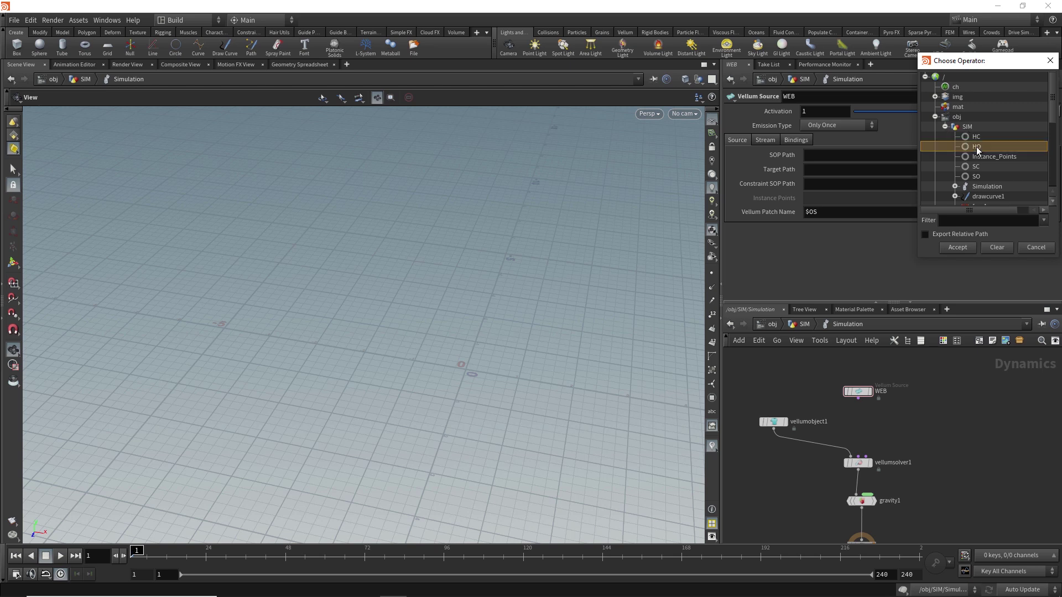
left_click(957, 247)
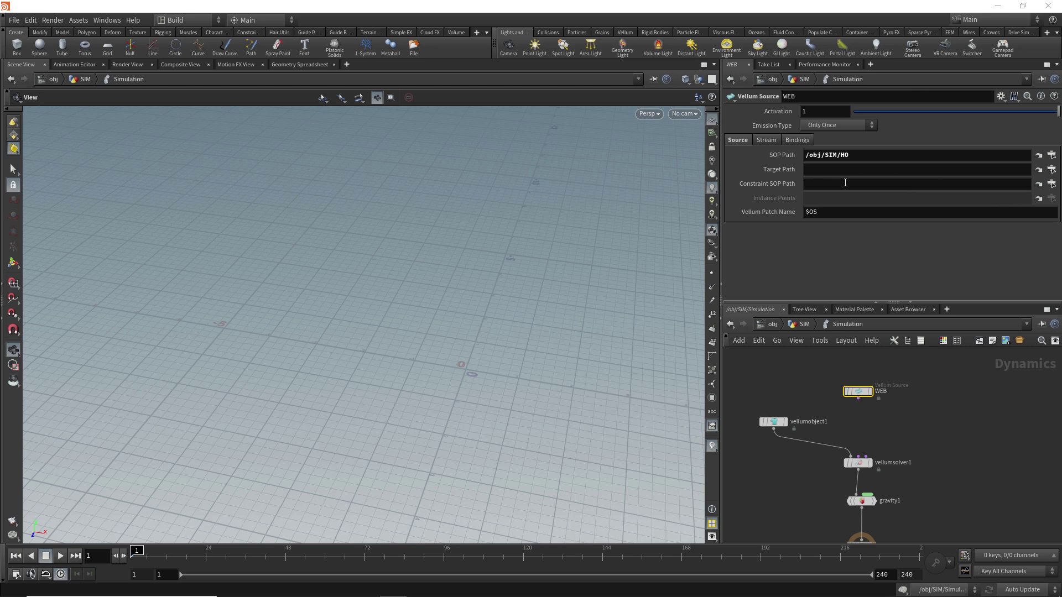
left_click(1051, 183)
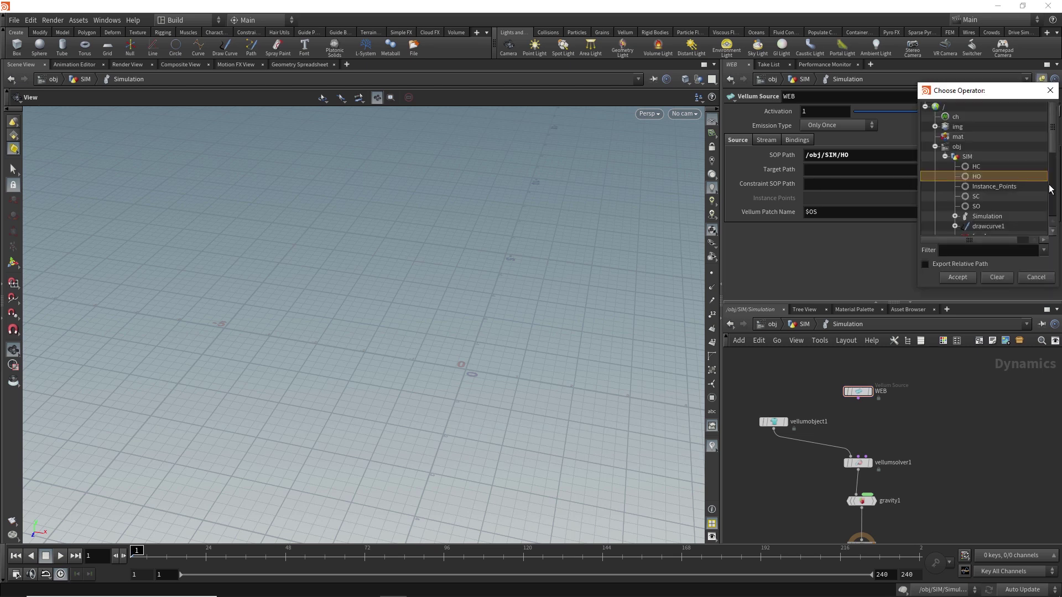
left_click(970, 166)
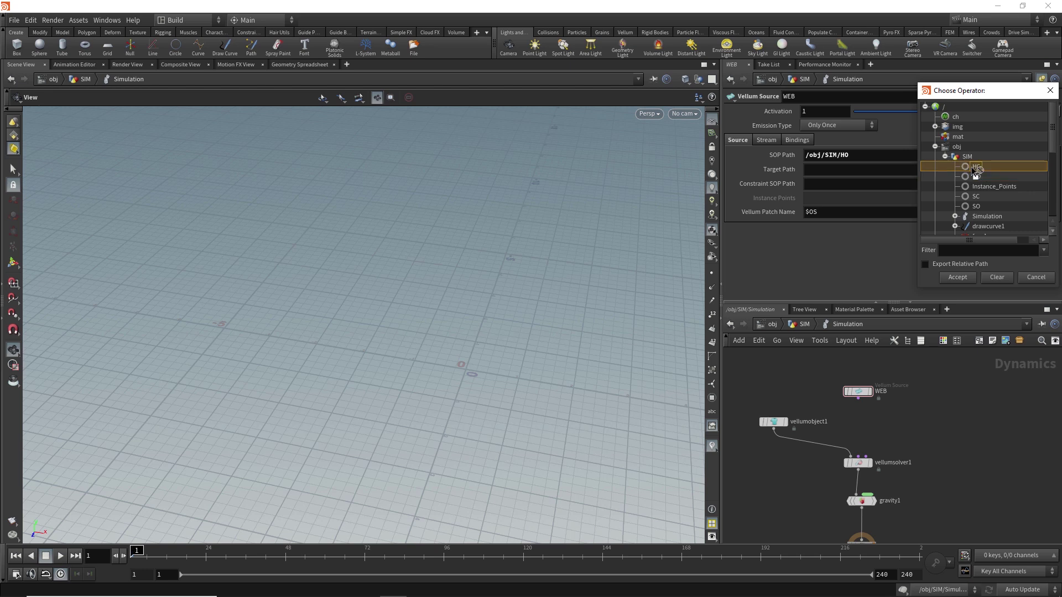
double_click(971, 166)
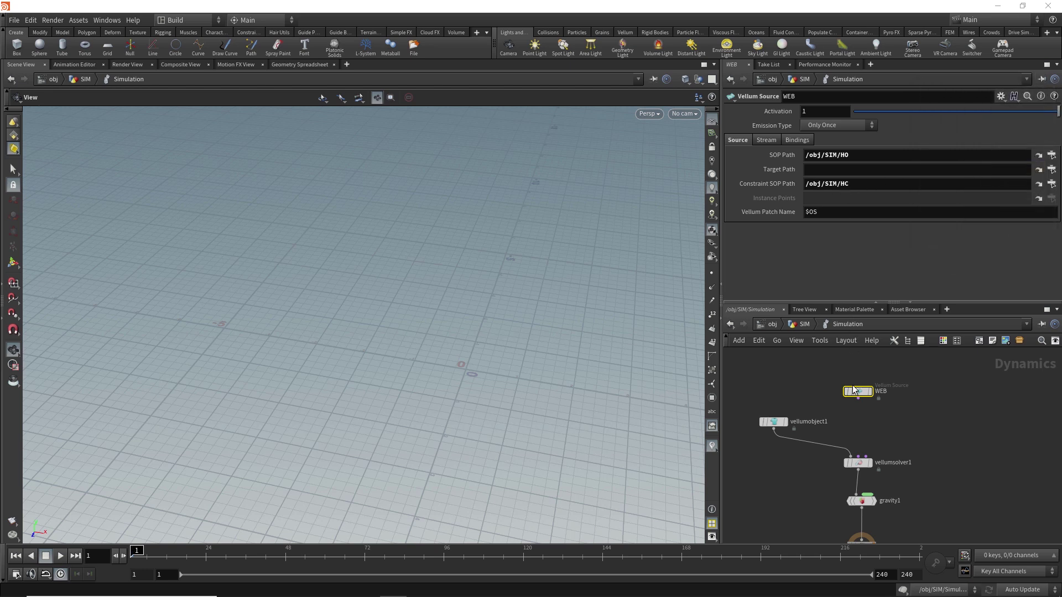
Place the copied Vellum Source node beside WEB and rename it Guys.
left_click_drag(860, 393, 854, 394)
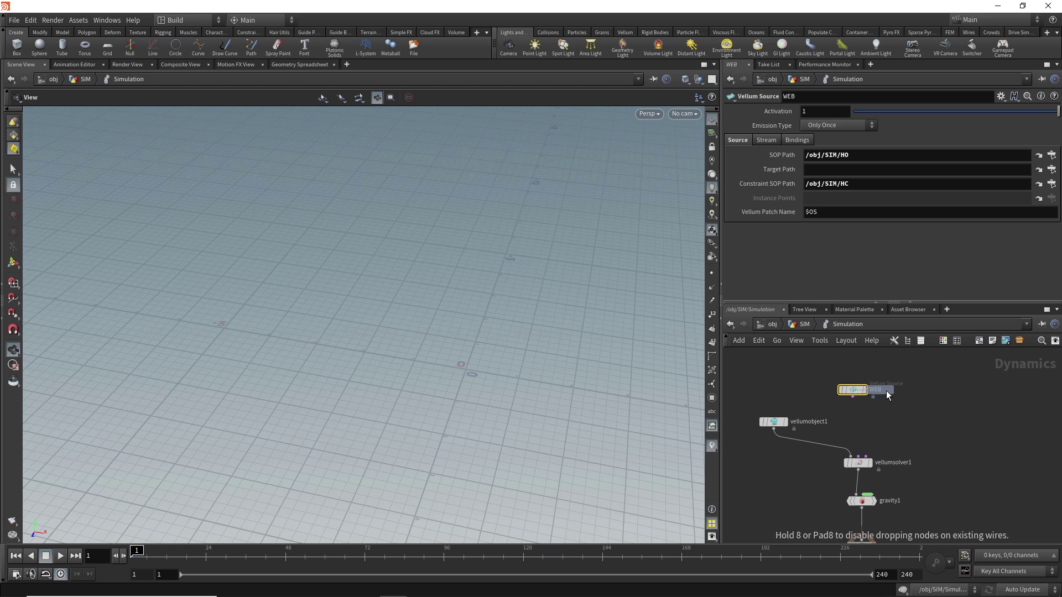
left_click(922, 390)
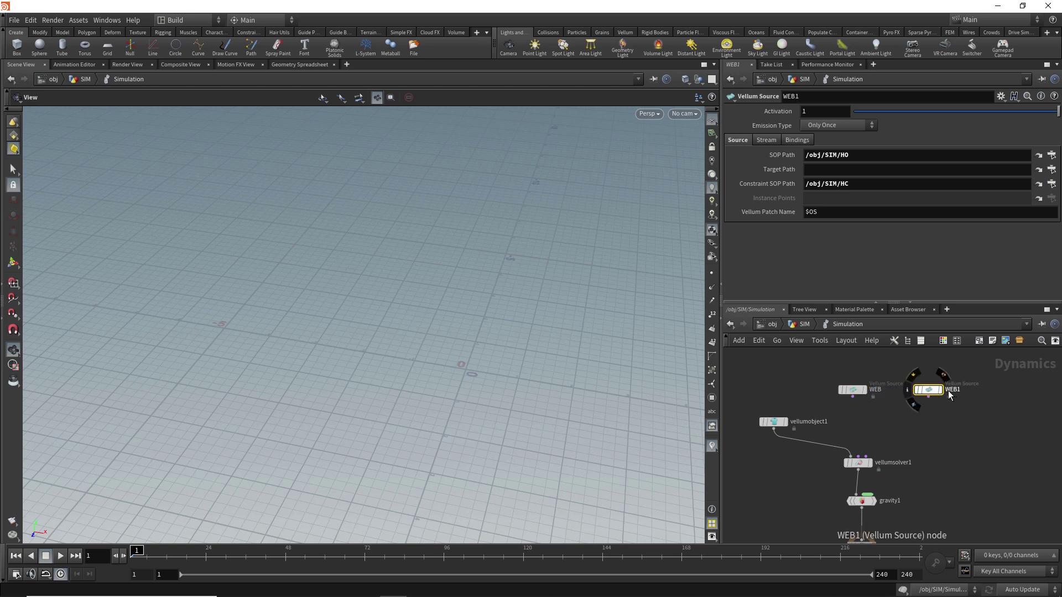
double_click(949, 390)
type("Guys")
key("Return")
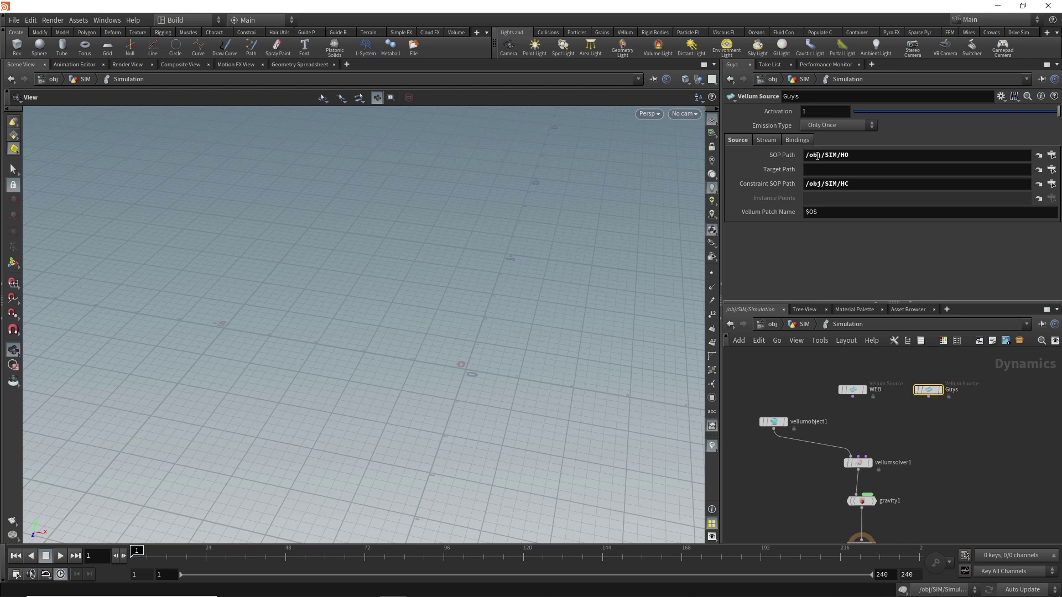
Set Emission Type to Instance on Points with /obj/SIM/SO as source geometry.
left_click(817, 126)
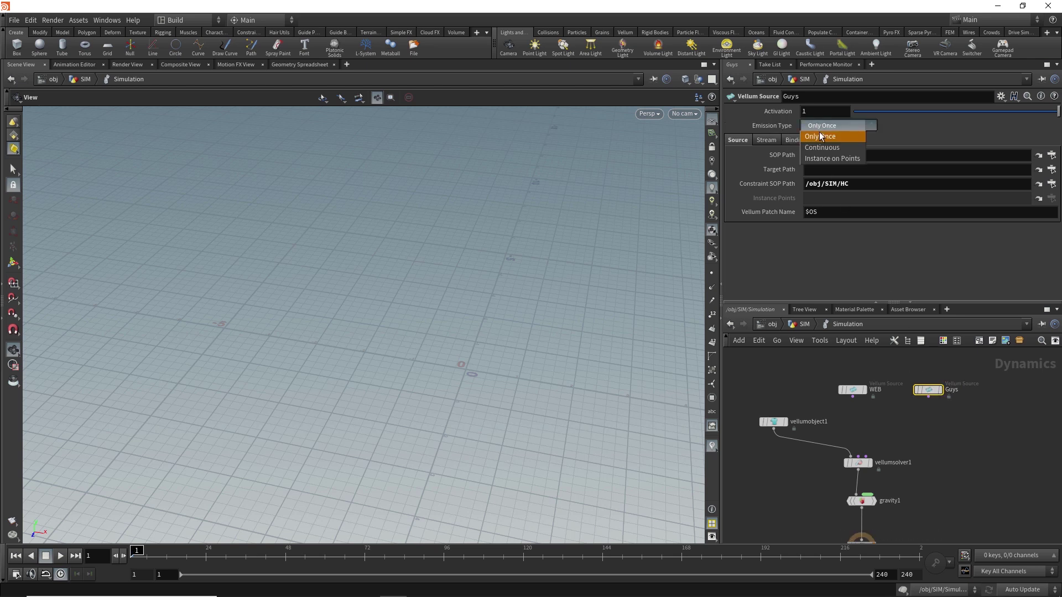
left_click(828, 157)
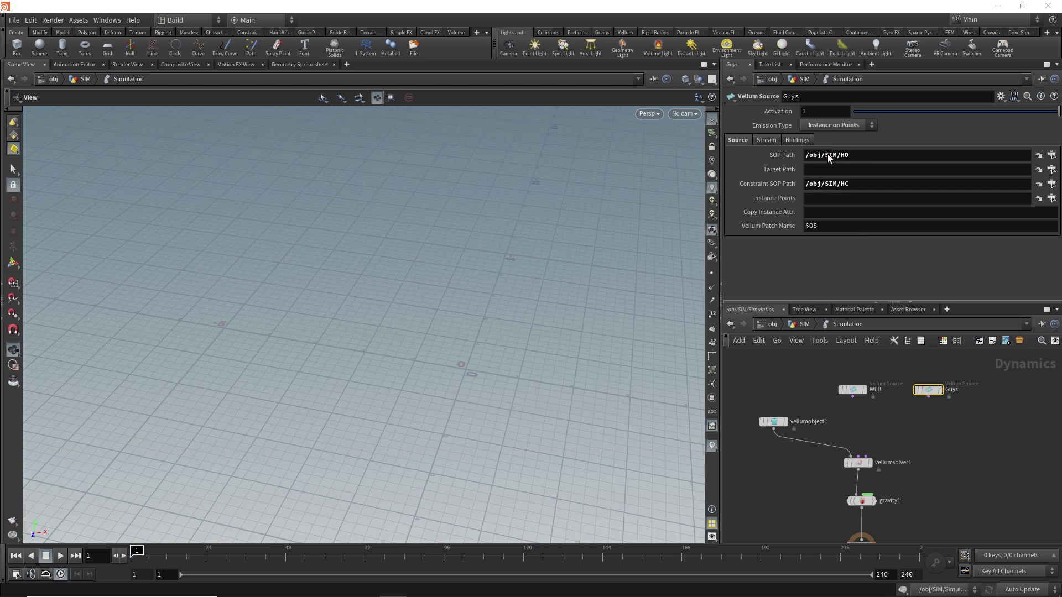
left_click(1051, 156)
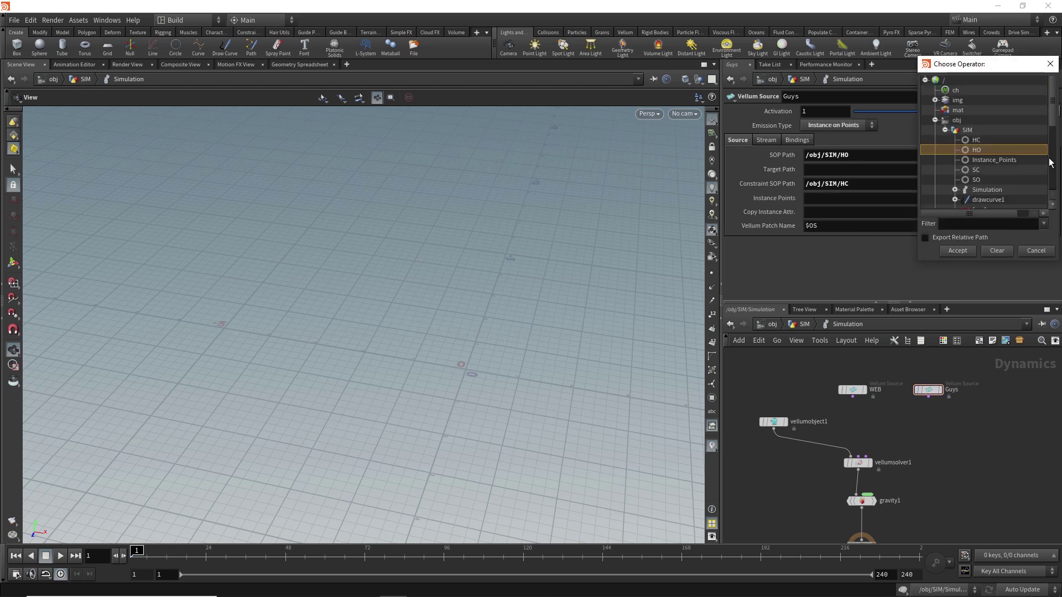
left_click(975, 180)
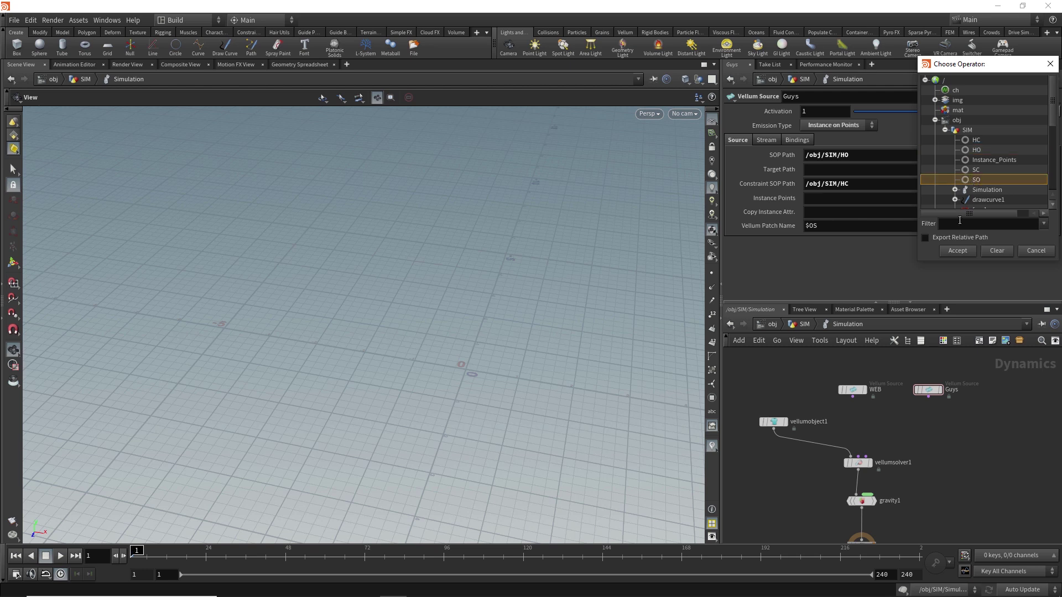
left_click(957, 250)
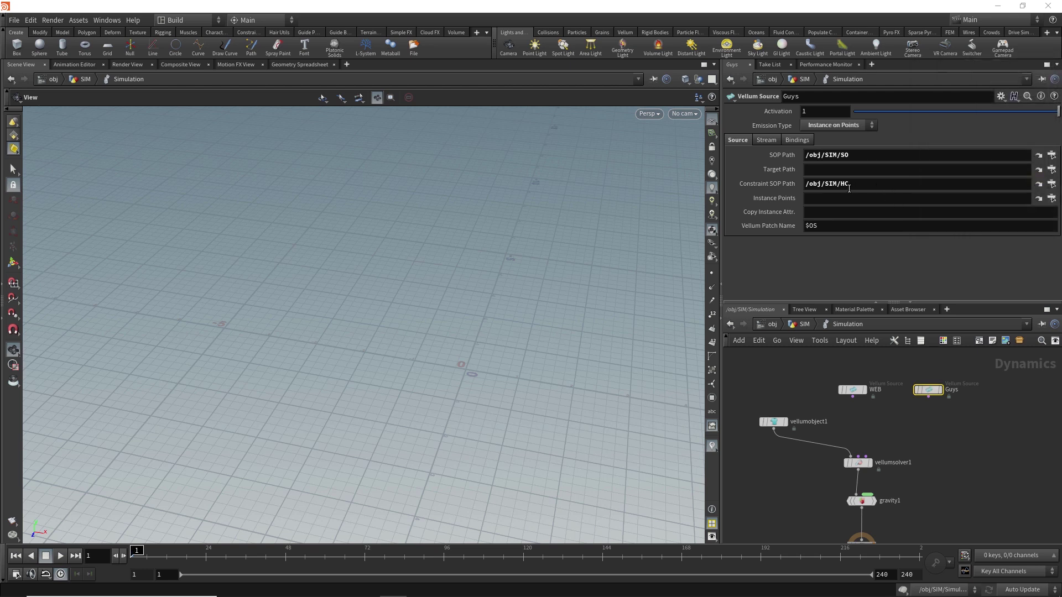
Use /obj/SIM/SC as constraint geometry and /obj/SIM/Instance_Points as instance points.
left_click(1051, 184)
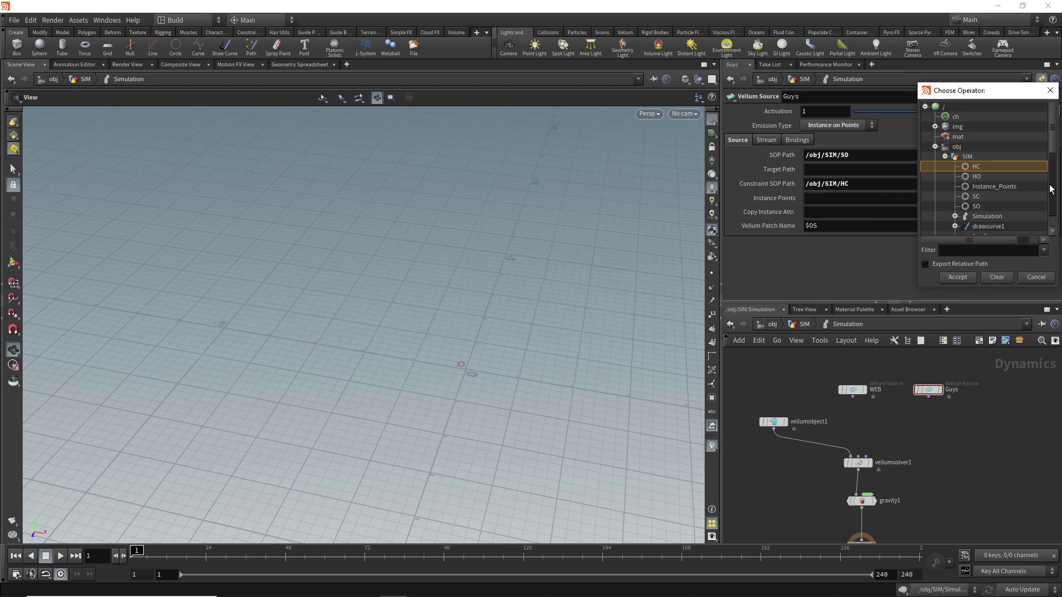
double_click(975, 198)
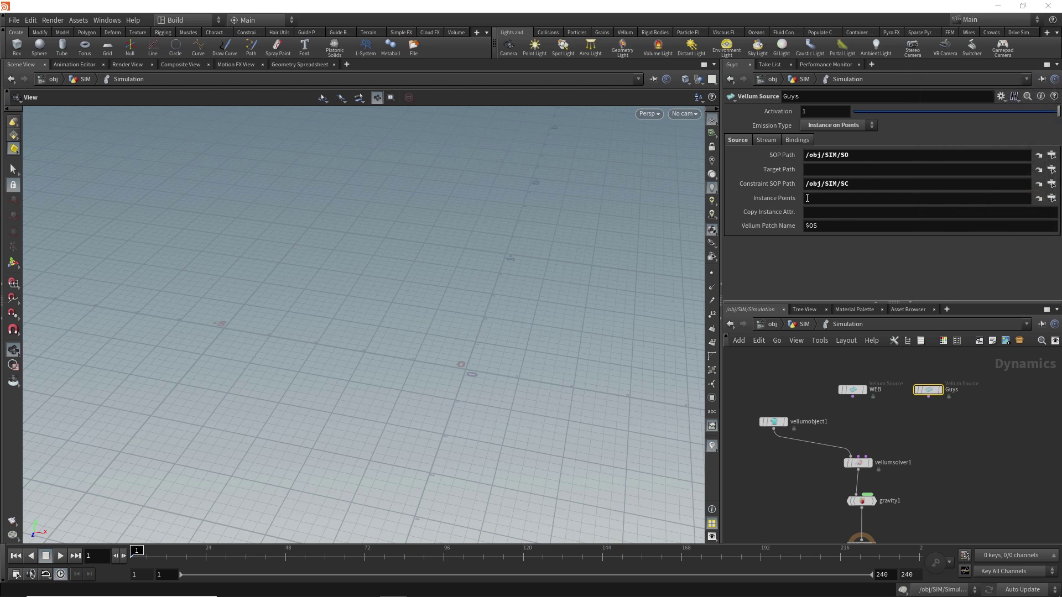
left_click(1051, 199)
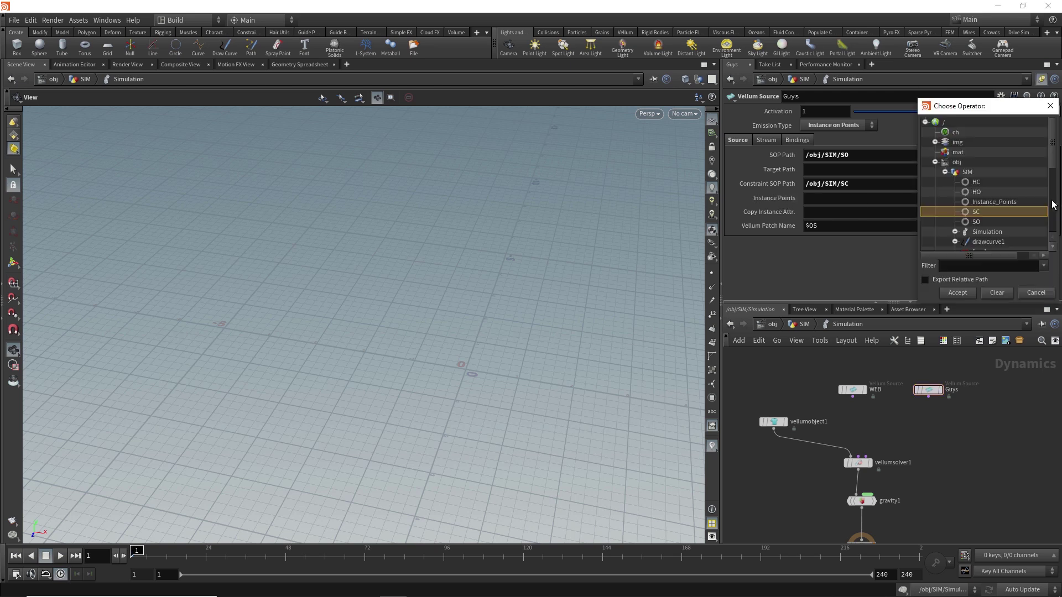
left_click(985, 202)
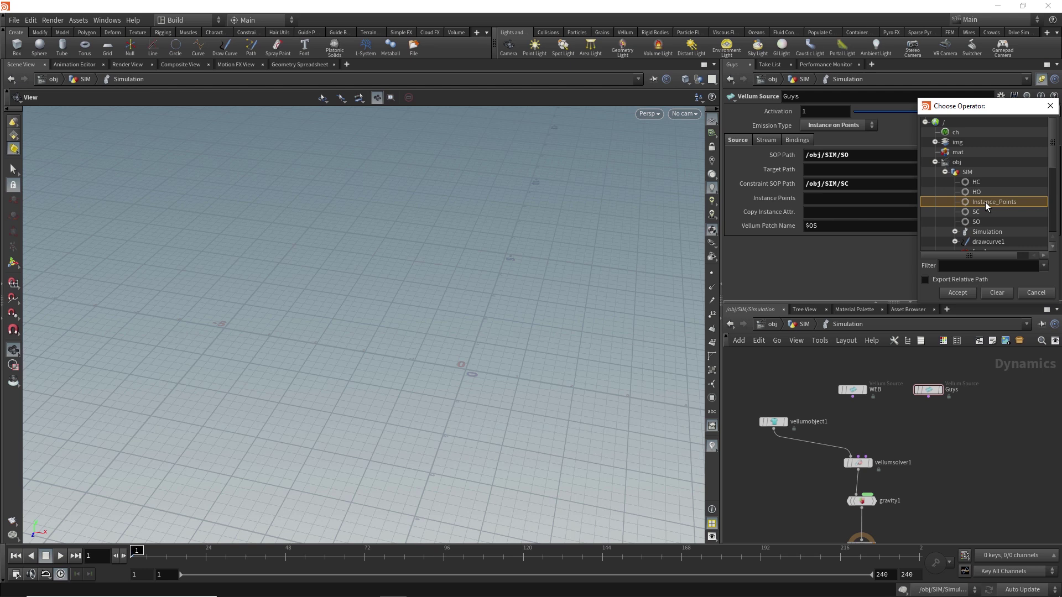
left_click(958, 293)
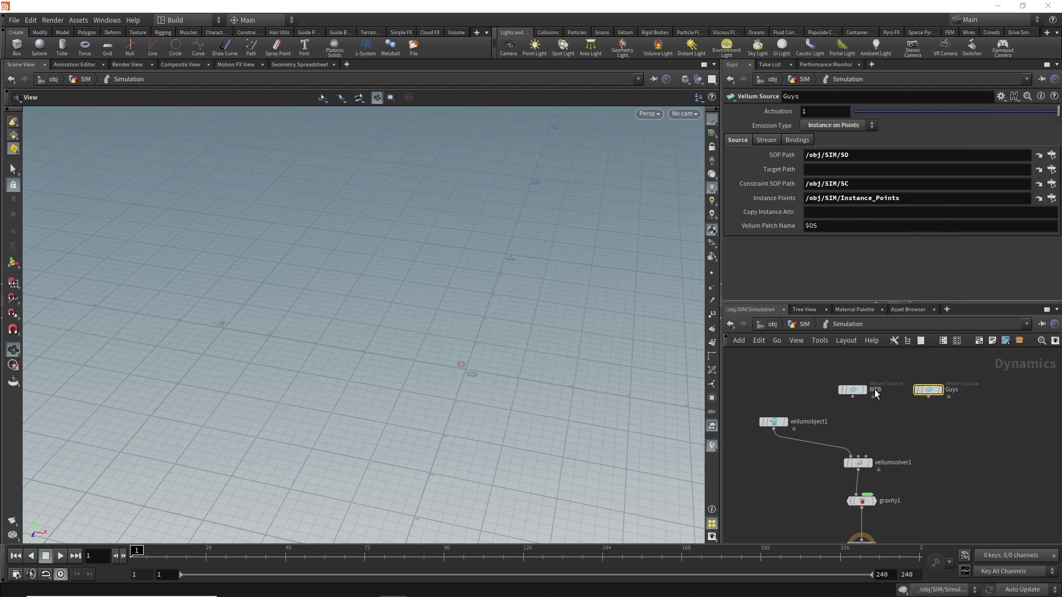
Add a merge1 node and wire WEB into it.
key("Tab")
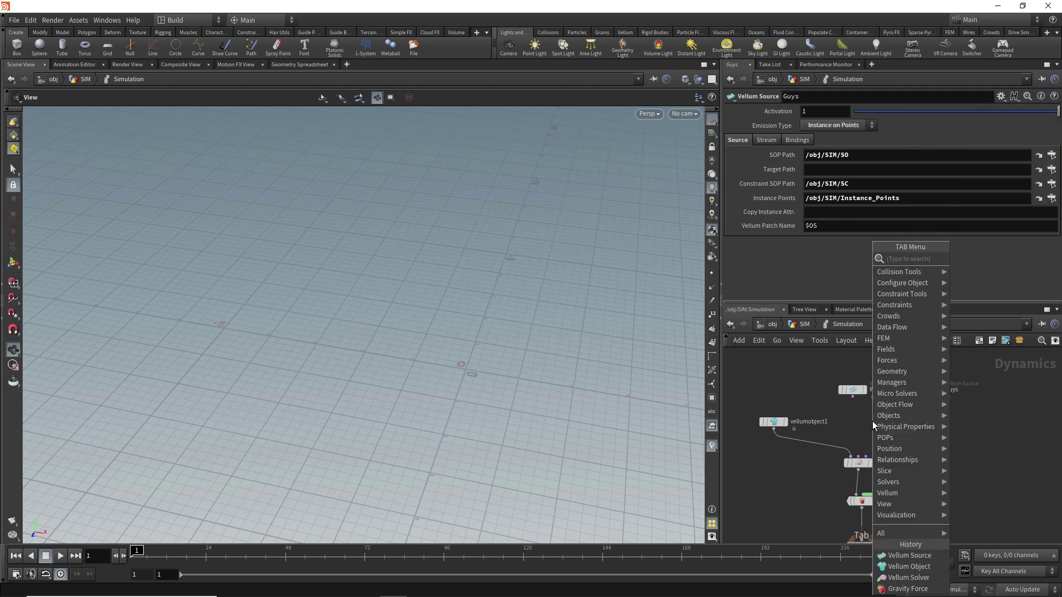
type("merge")
key("Return")
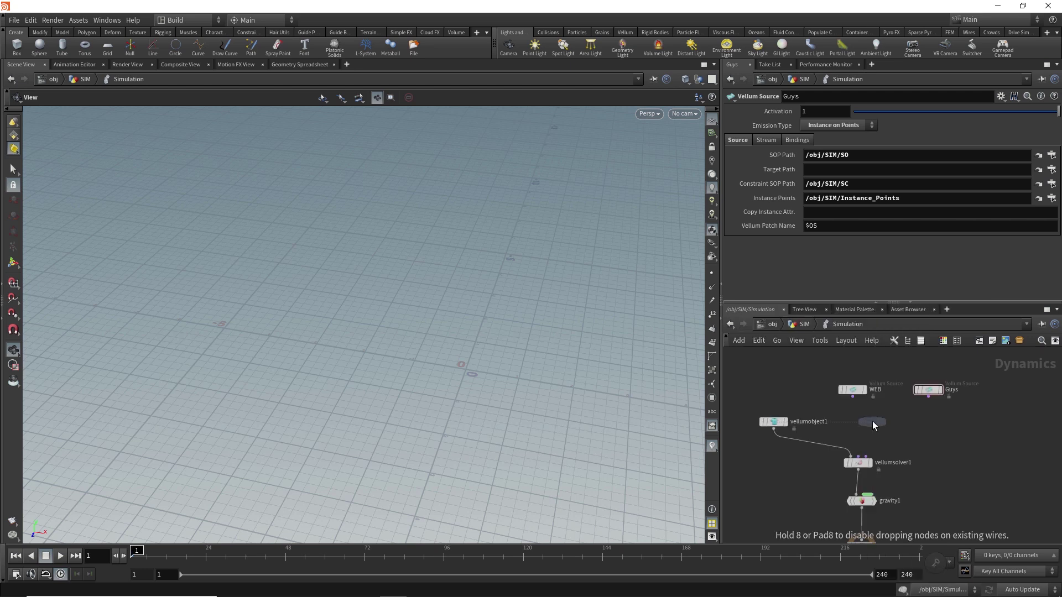
left_click(879, 423)
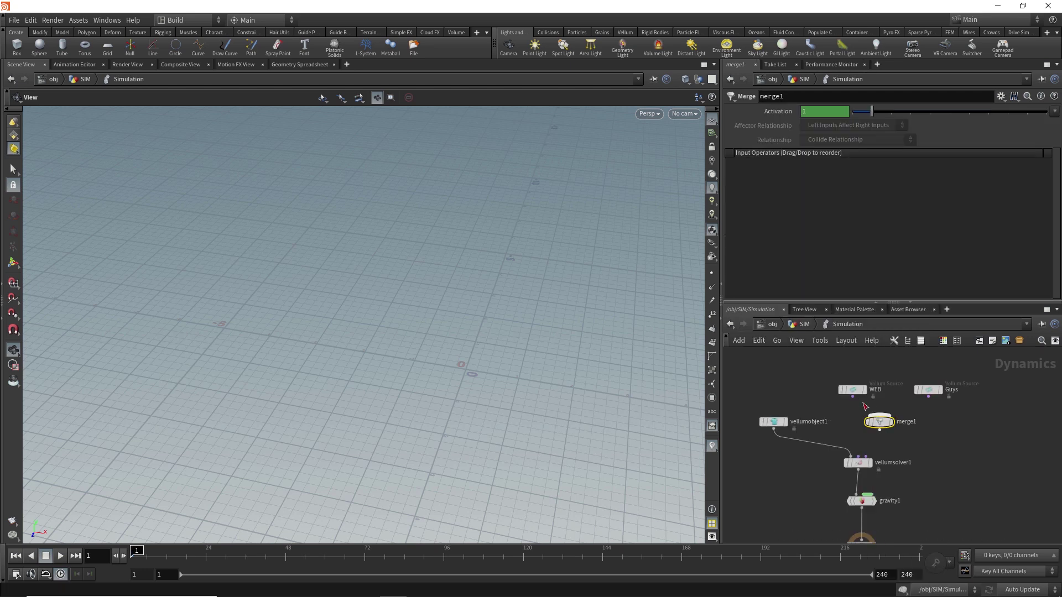
left_click_drag(852, 397, 869, 459)
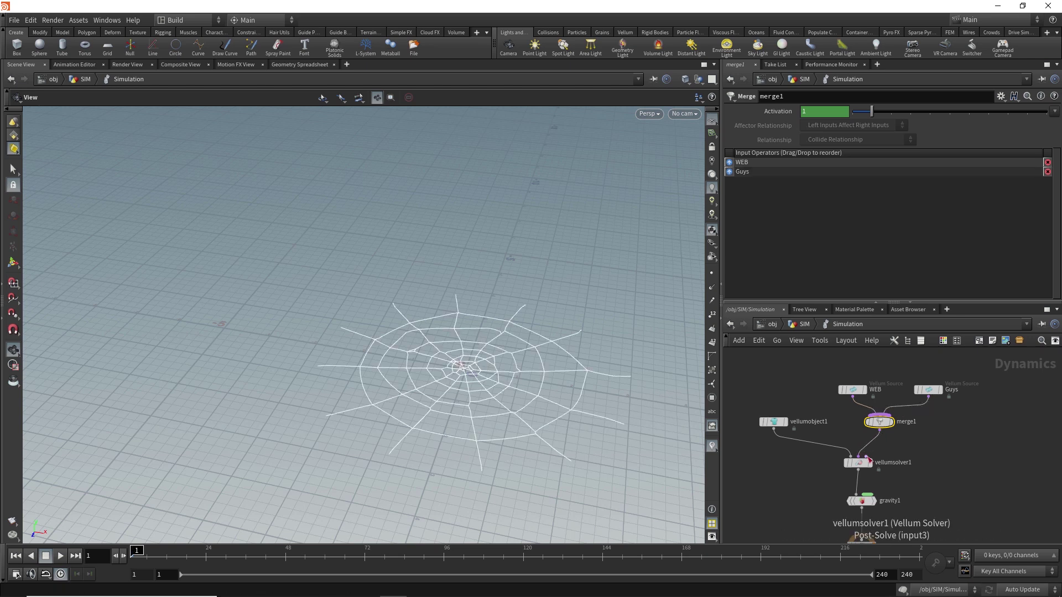
Preview the bodies falling onto the web, then reset the timeline to frame 1.
middle_click_drag(478, 372, 298, 276)
scroll(330, 289, "up", 3)
mouse_move(330, 289)
left_mouse_down()
mouse_move(332, 256)
mouse_move(323, 271)
left_mouse_up()
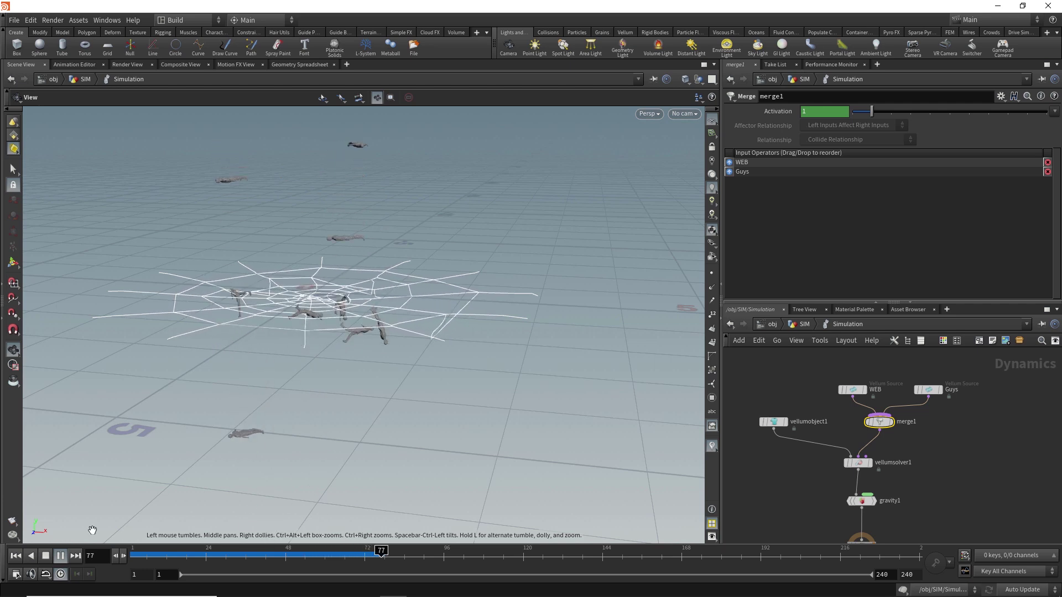
left_click(59, 556)
left_click(15, 556)
left_click_drag(327, 320, 400, 329)
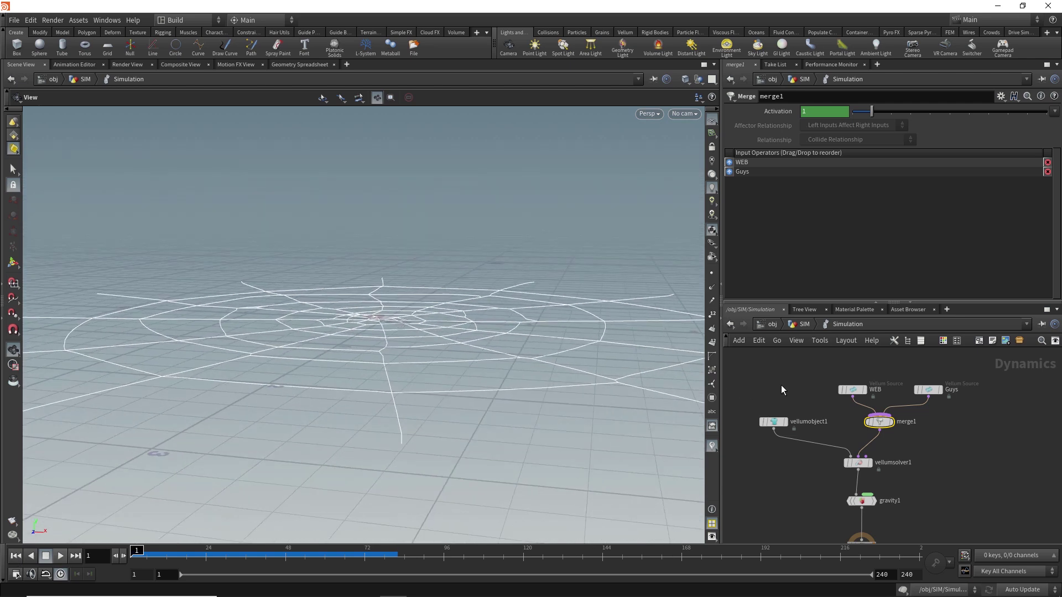
Insert a Vellum Constraints node on the wire between merge1 and the Vellum solver.
left_click_drag(952, 427, 829, 359)
left_click_drag(880, 421, 923, 393)
left_click(897, 425)
key("Tab")
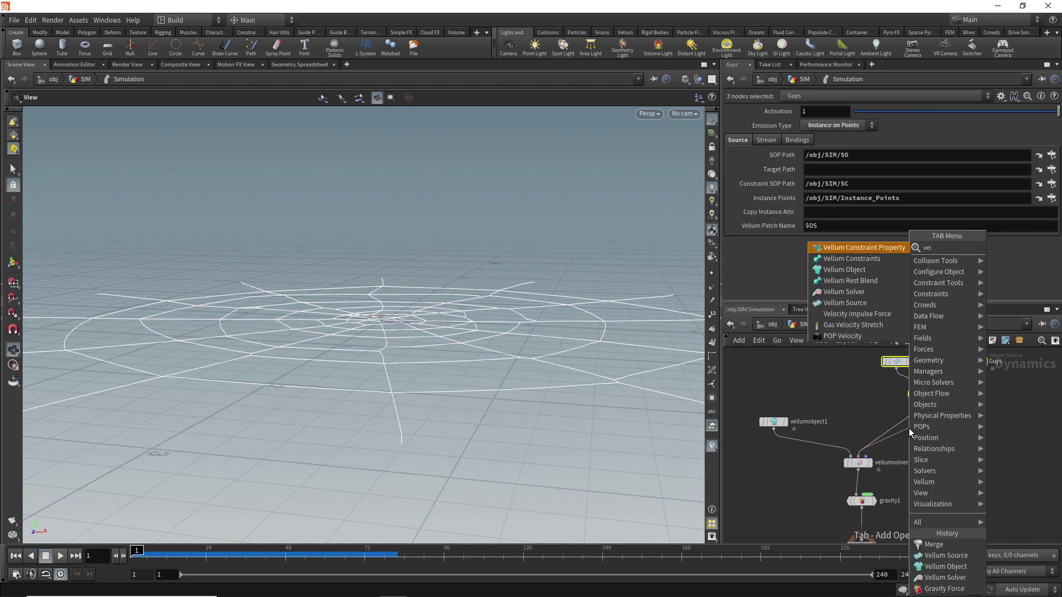
type("vellum con")
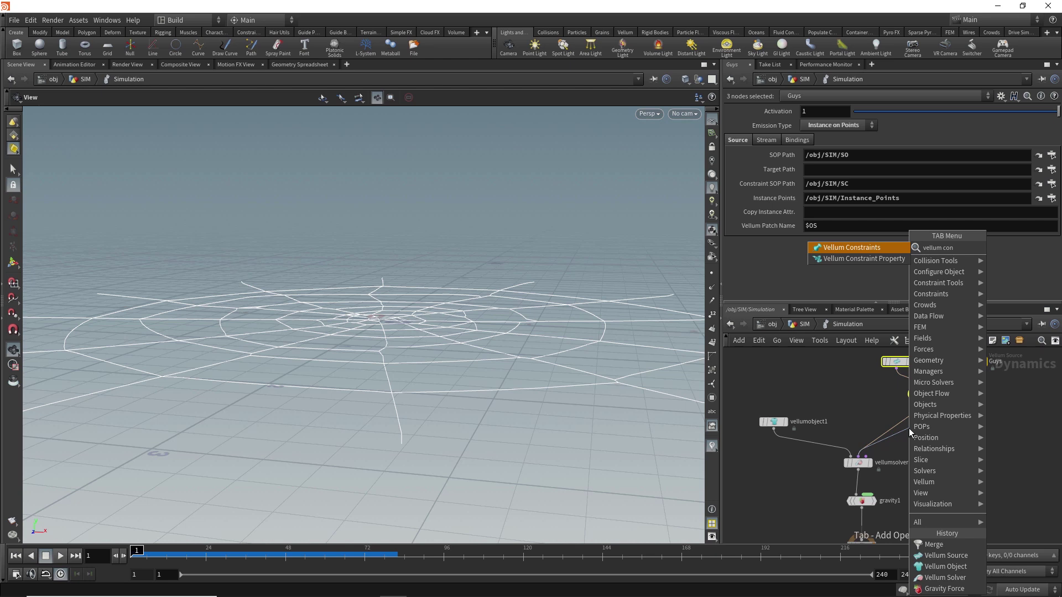
key("Return")
left_click(910, 431)
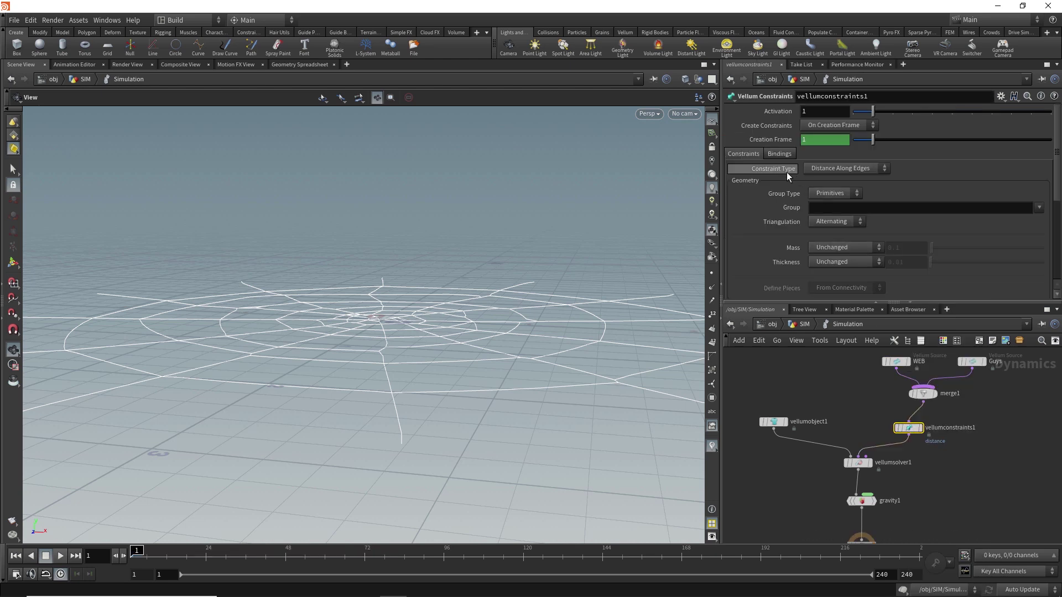
Set vellumconstraints1's Constraint Type to Glue.
left_click(828, 169)
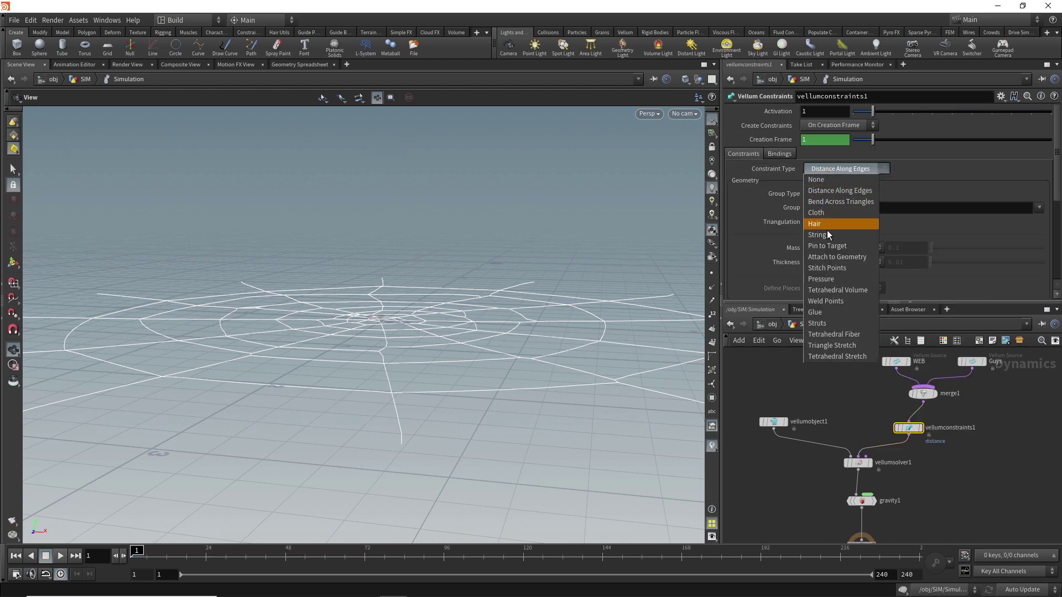
left_click(823, 314)
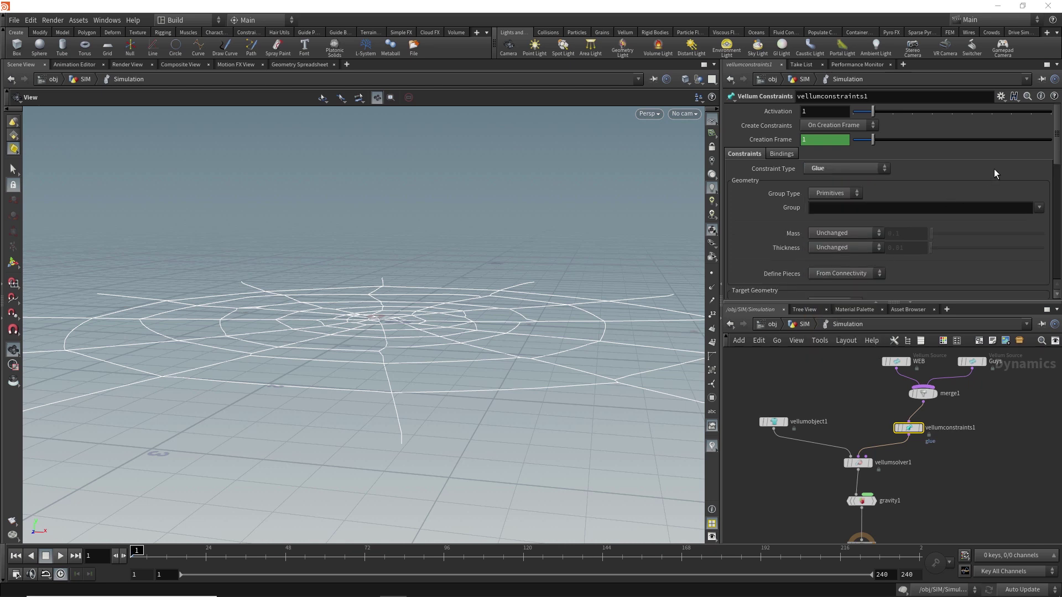
left_click_drag(1055, 138, 1056, 197)
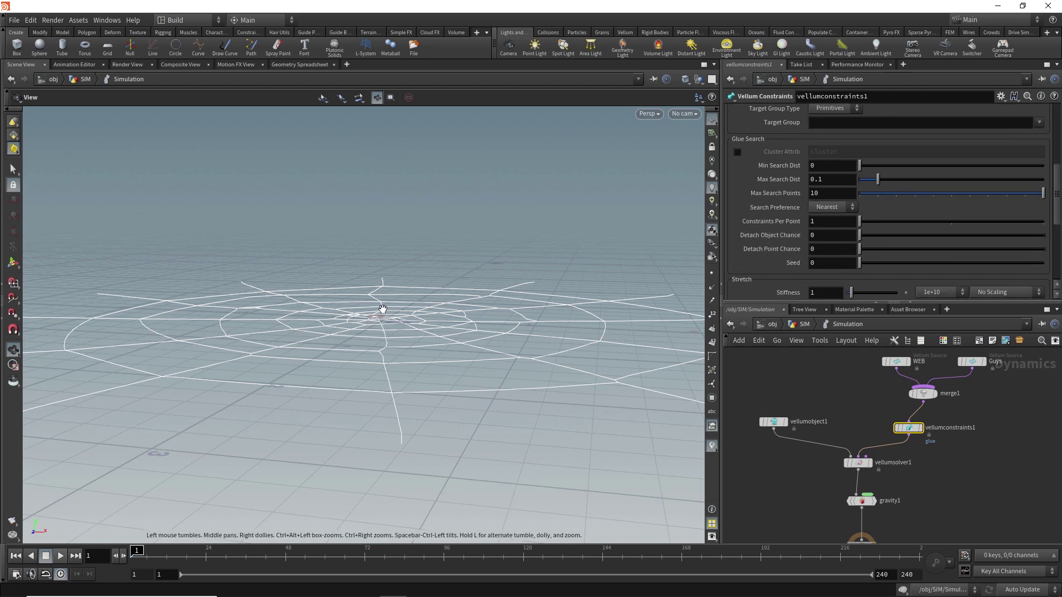
Play the glued simulation over the web, then reset to frame 1.
left_click_drag(408, 310, 272, 407)
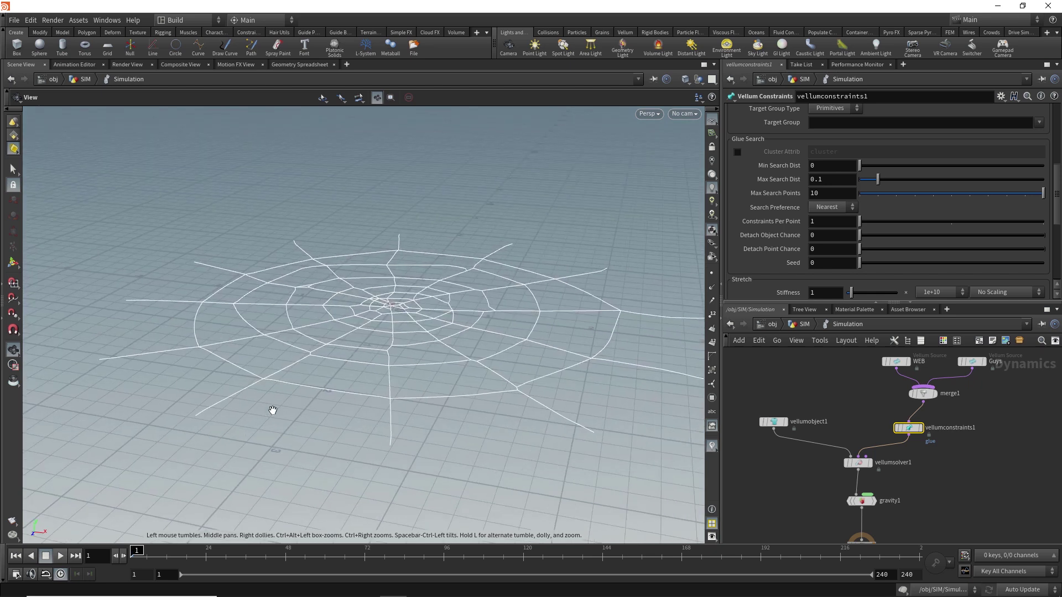
left_click(61, 556)
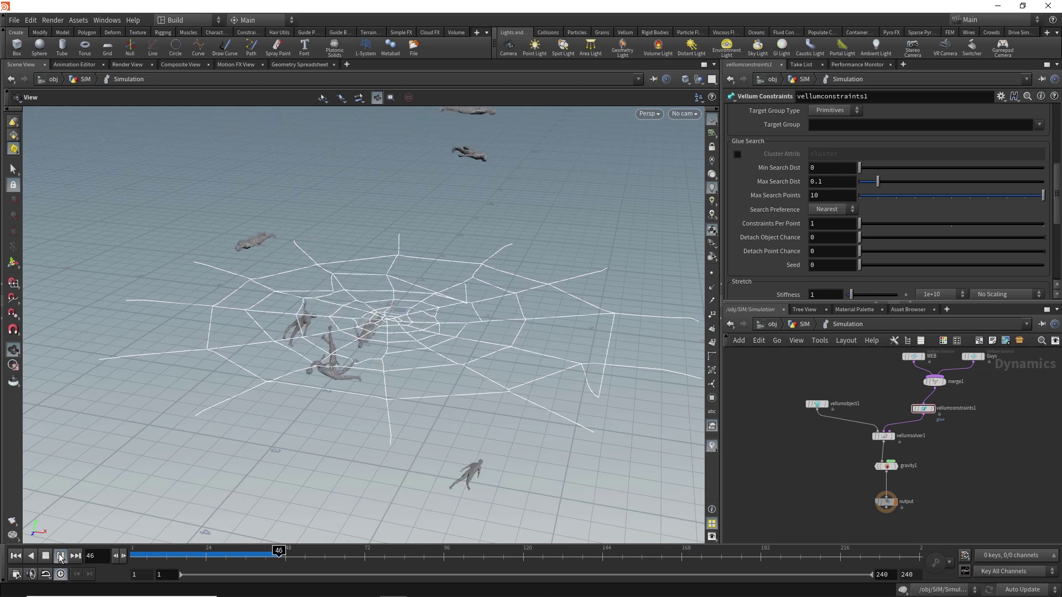
left_click(15, 556)
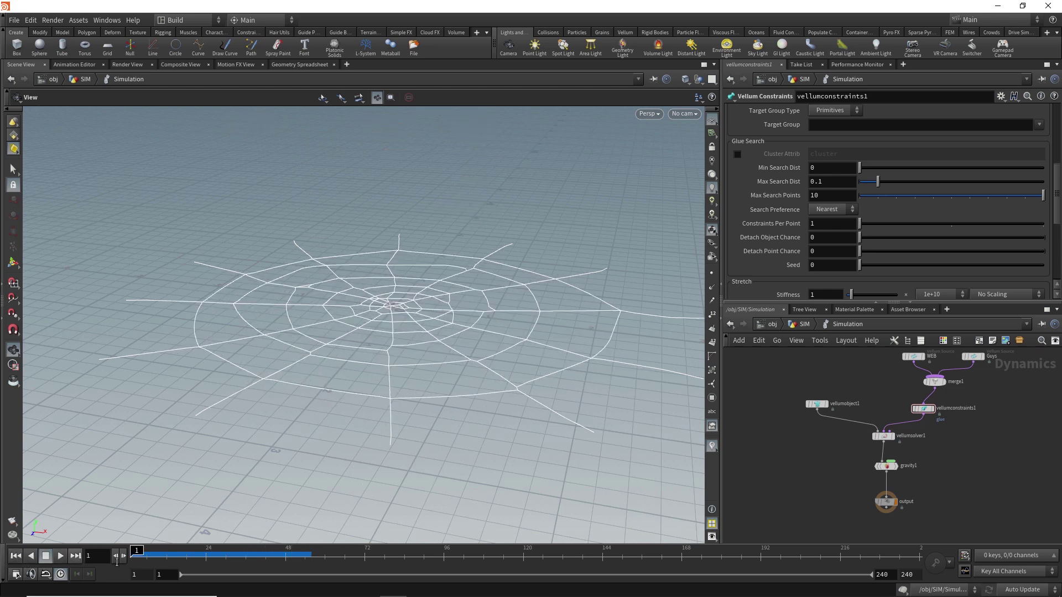
left_click(933, 409)
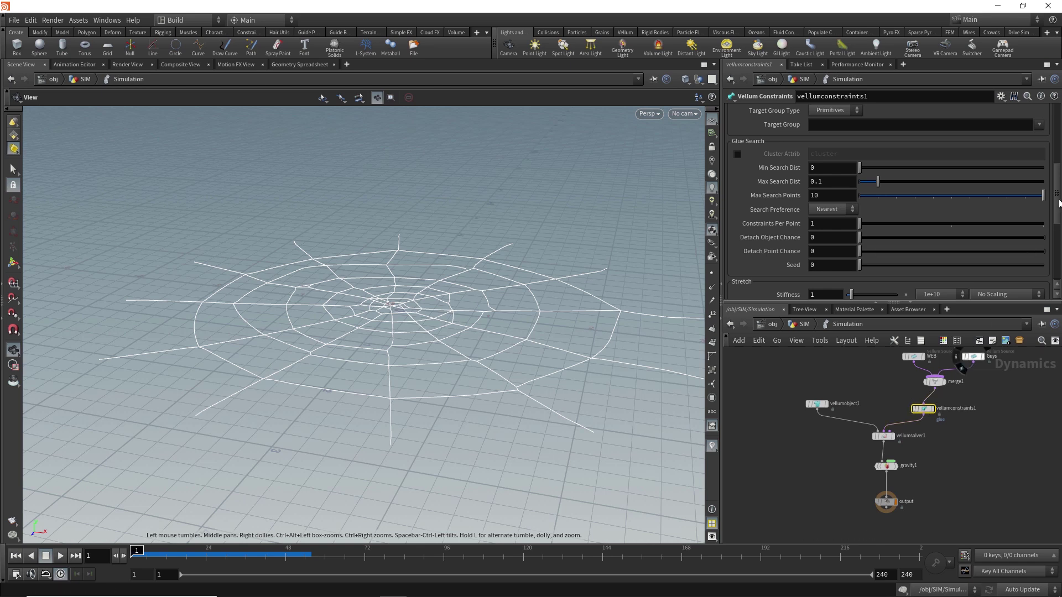
left_click_drag(1058, 204, 1058, 144)
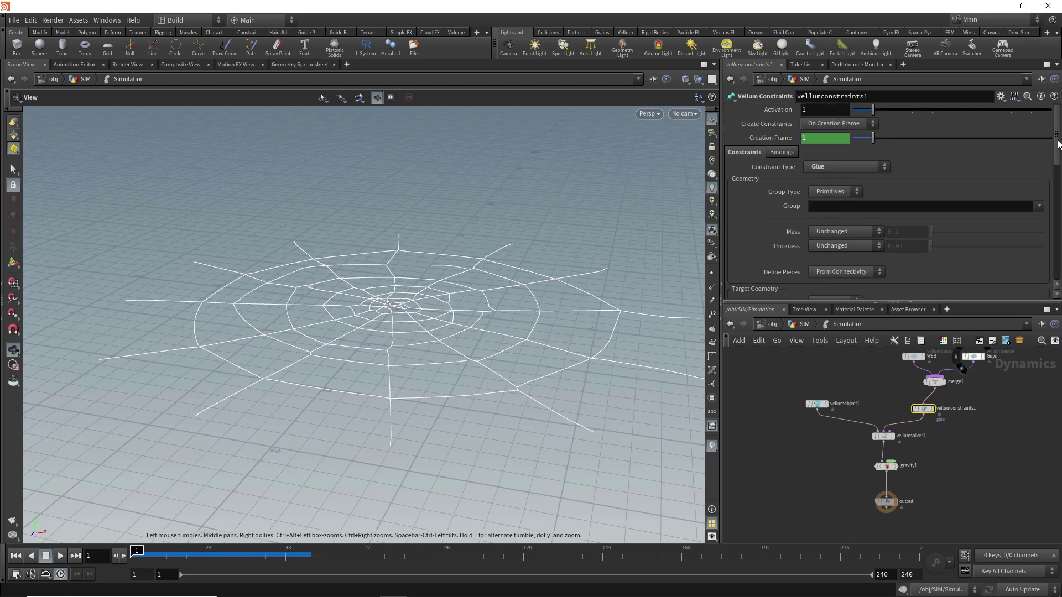
Set vellumconstraints1's Create Constraints to Each Frame and replay the simulation.
left_click(835, 124)
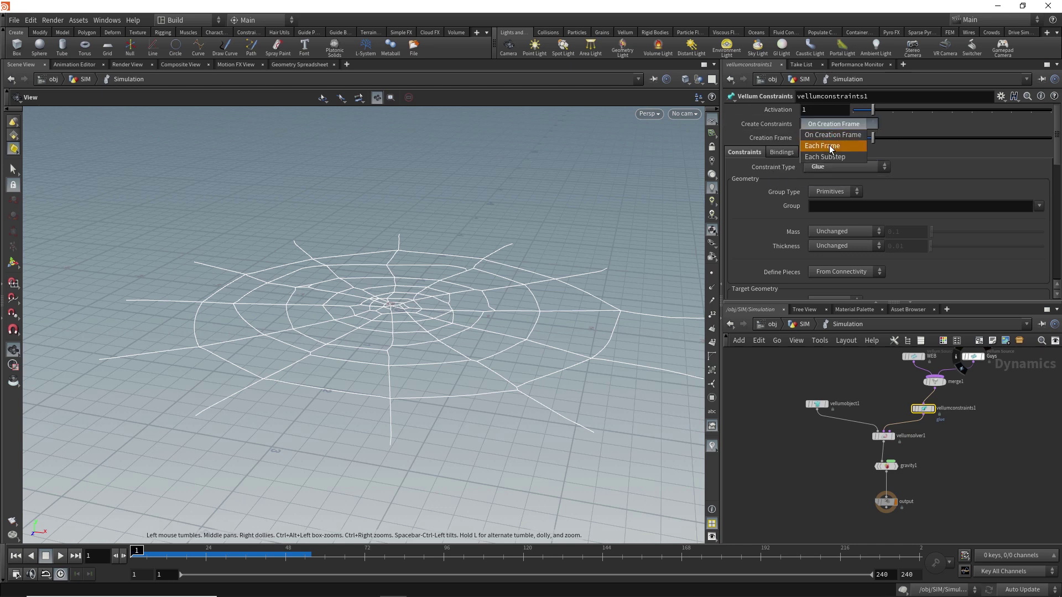
left_click(822, 146)
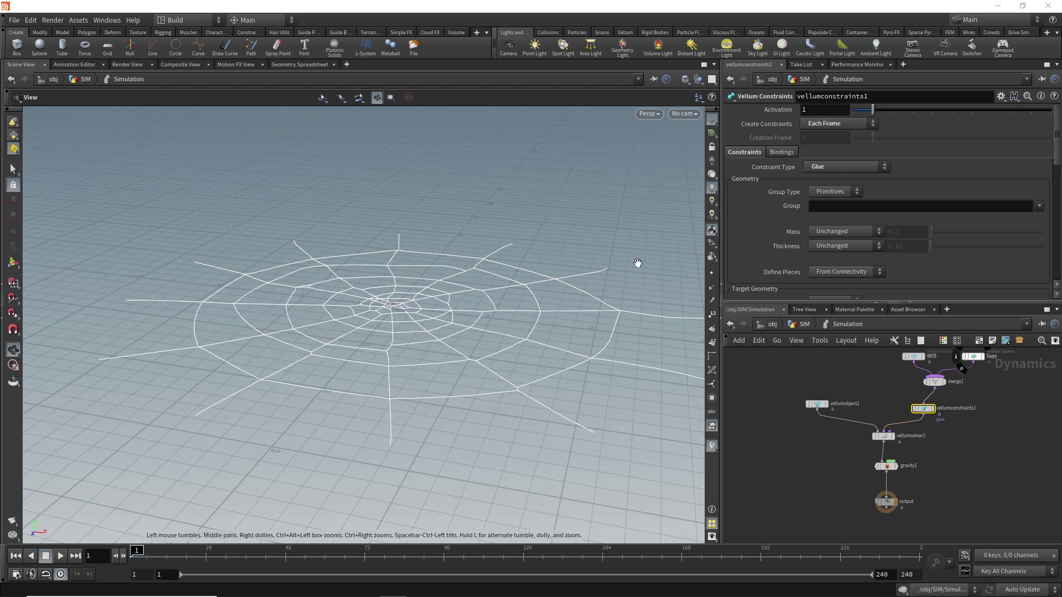
left_click(58, 559)
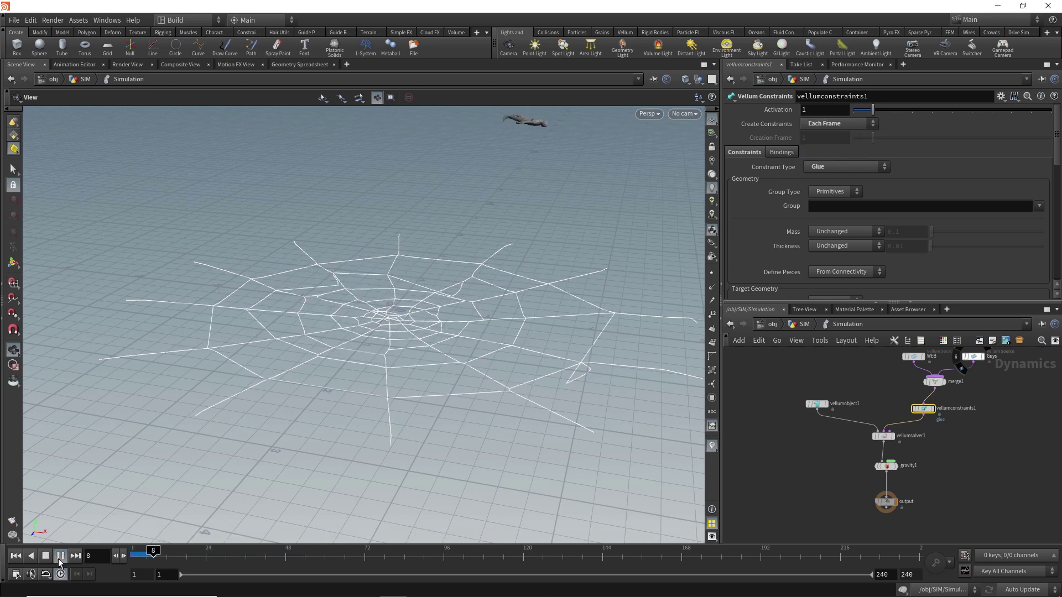